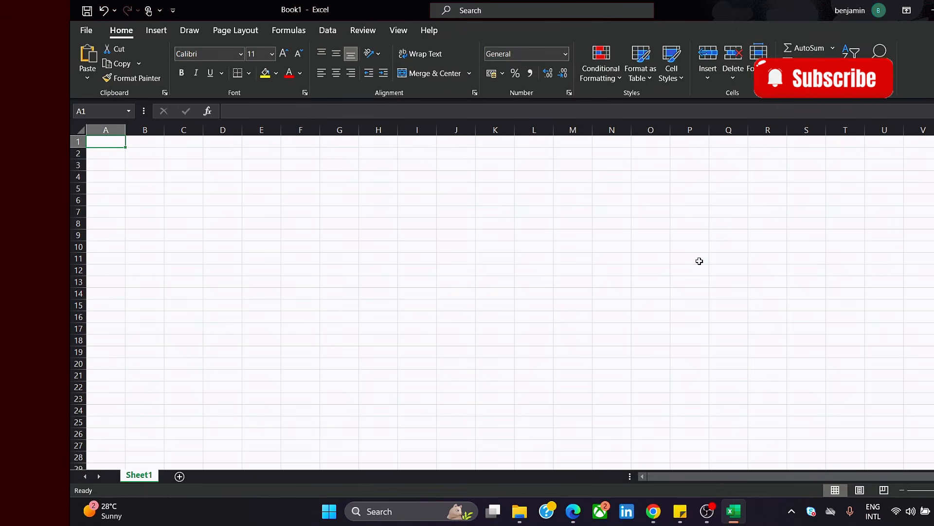
# Insert a new worksheet into the workbook and delete that added sheet.
pyautogui.click(712, 72)
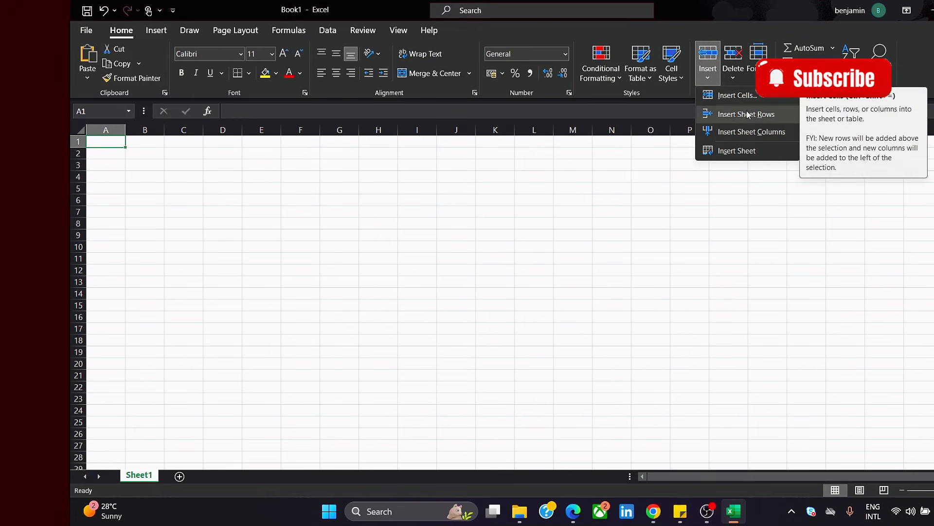
pyautogui.click(749, 152)
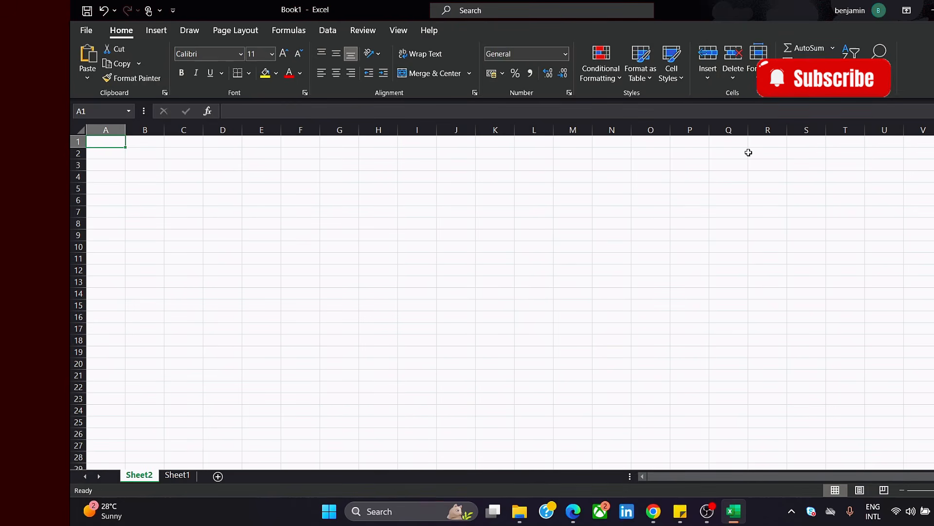
pyautogui.rightClick(151, 478)
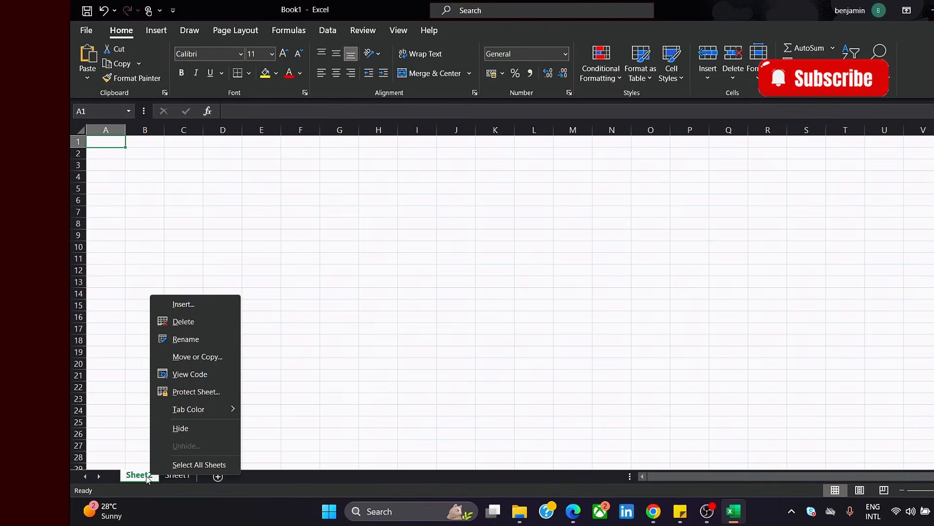
pyautogui.click(183, 323)
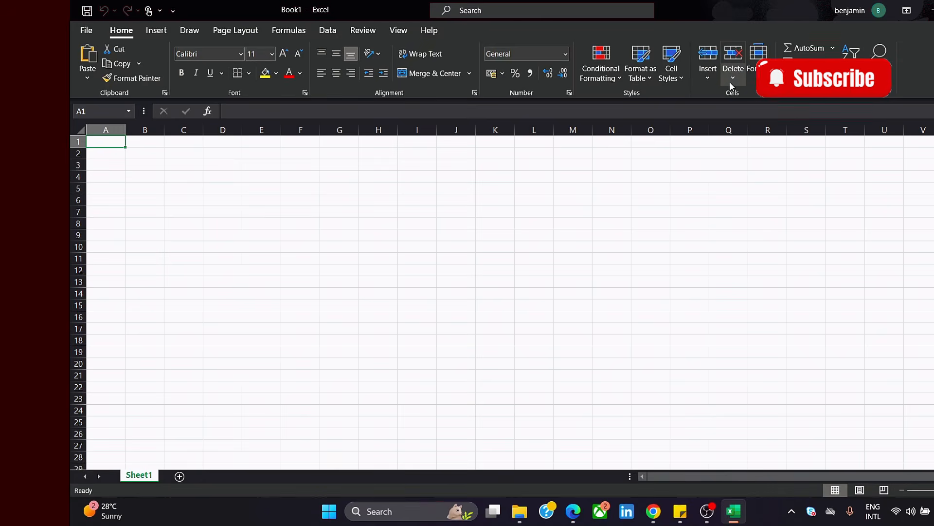
# Delete the sheet column at cell A1, extend A1 across to M1, delete that sheet row, and select cell G7.
pyautogui.click(730, 83)
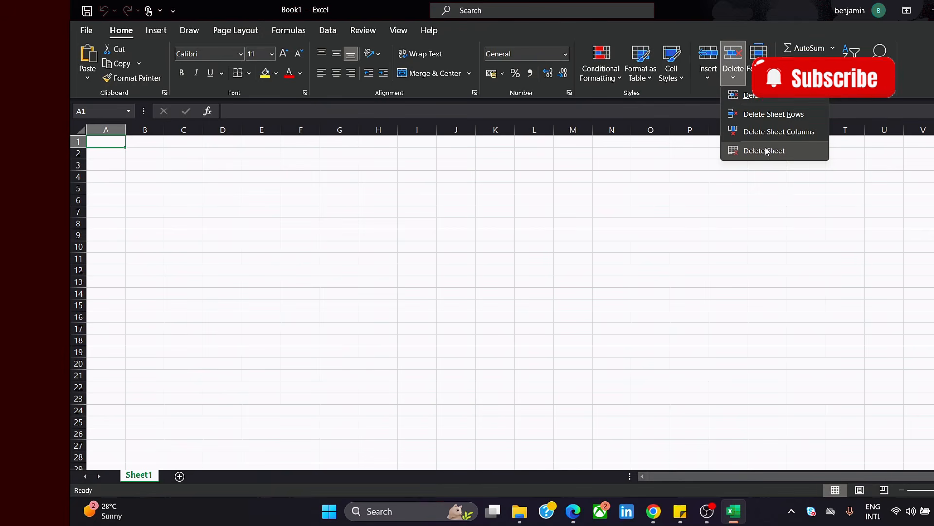
pyautogui.click(759, 133)
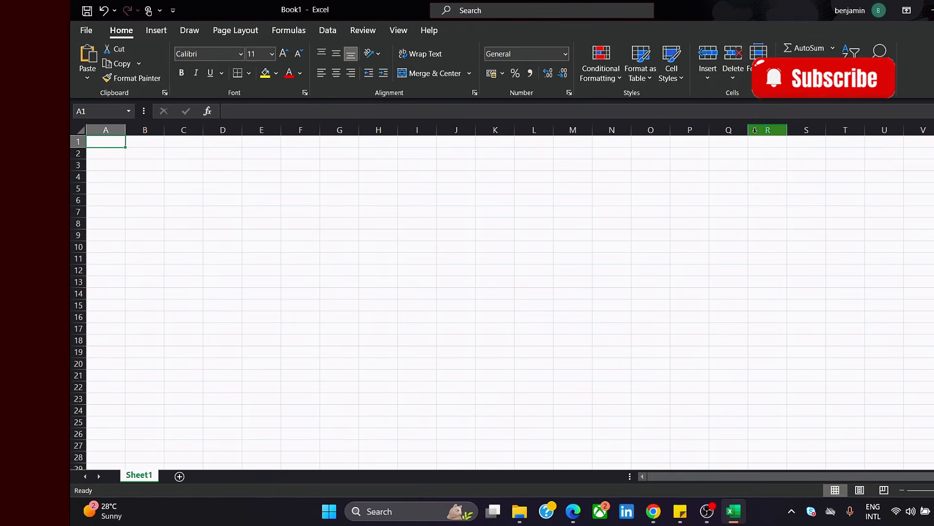
pyautogui.moveTo(126, 147); pyautogui.dragTo(602, 412)
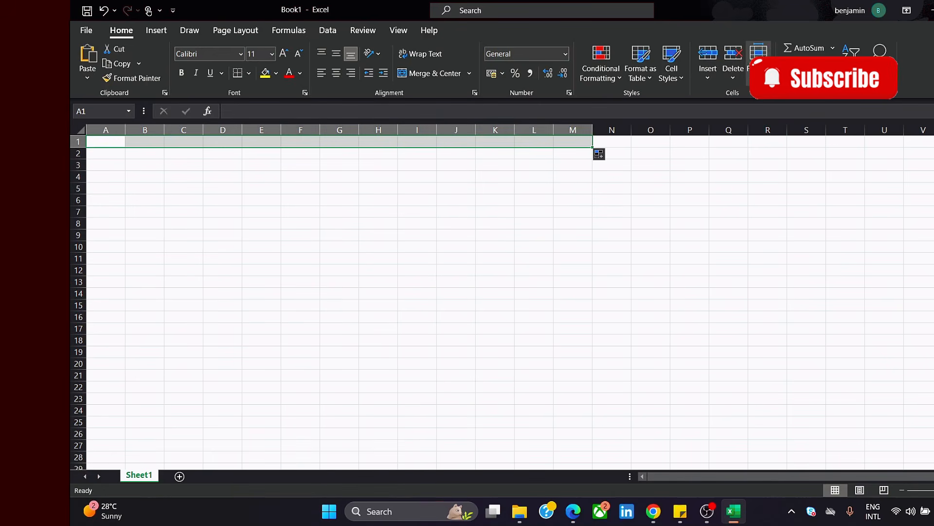
pyautogui.click(737, 74)
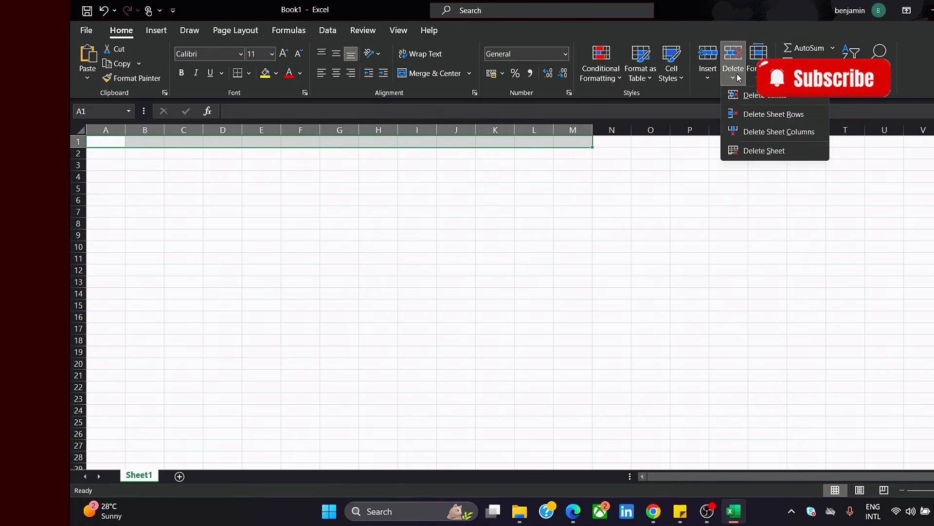
pyautogui.click(771, 114)
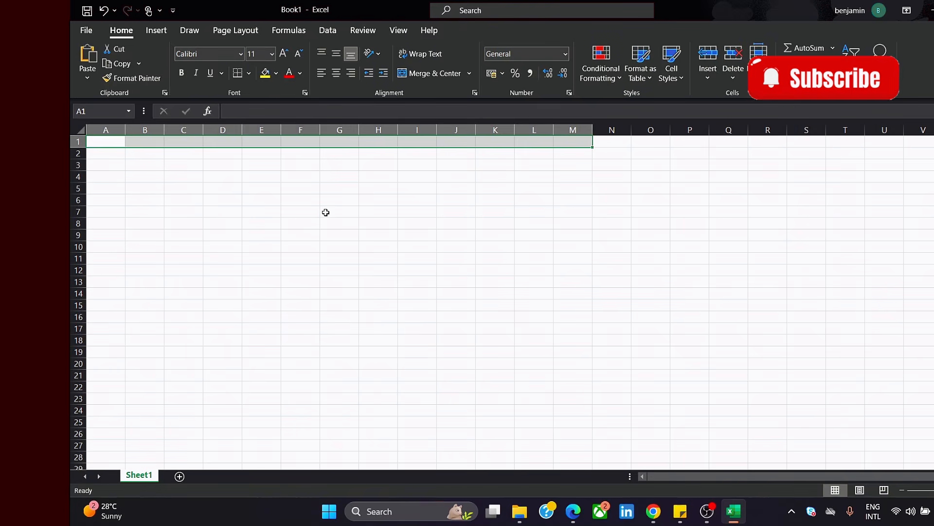
pyautogui.click(323, 210)
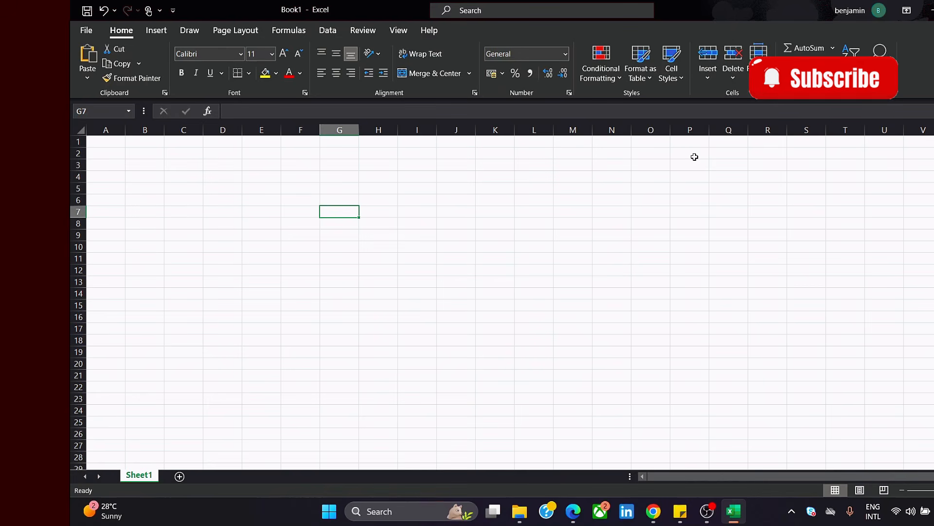
# Examine the cell sizing and visibility options and the AutoSum, Fill and Clear choices available for cell G7.
pyautogui.click(758, 63)
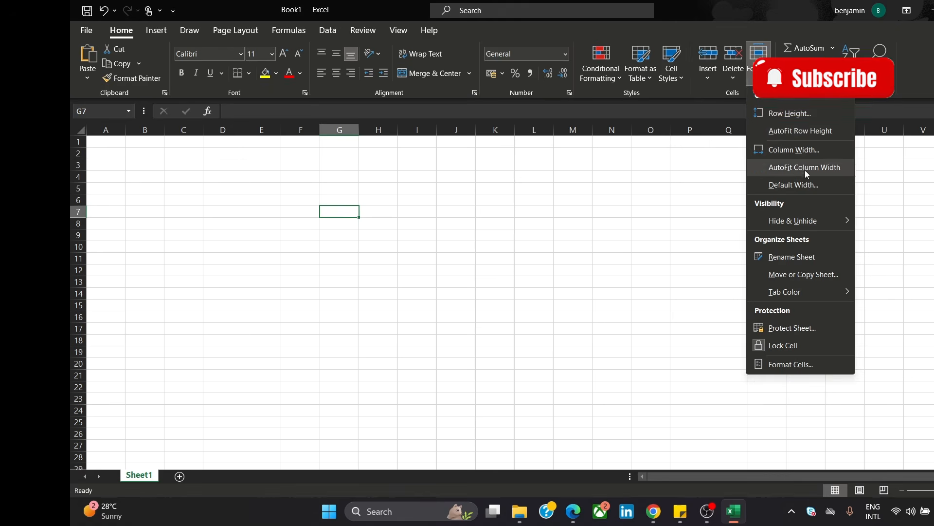
pyautogui.moveTo(822, 220)
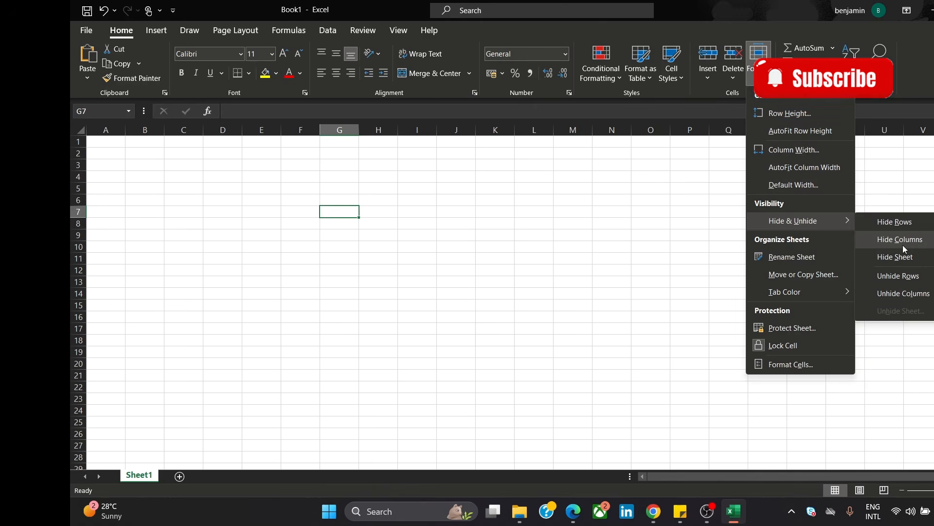
pyautogui.click(605, 286)
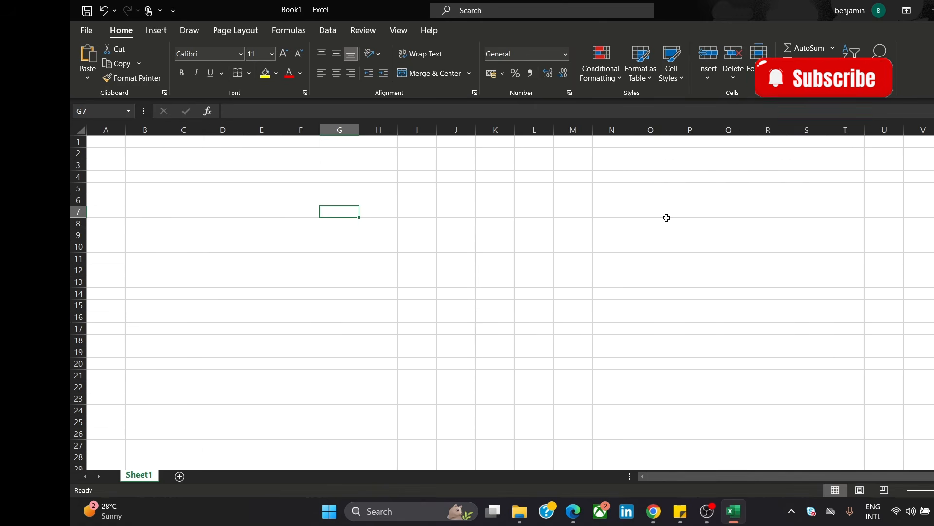
pyautogui.click(828, 49)
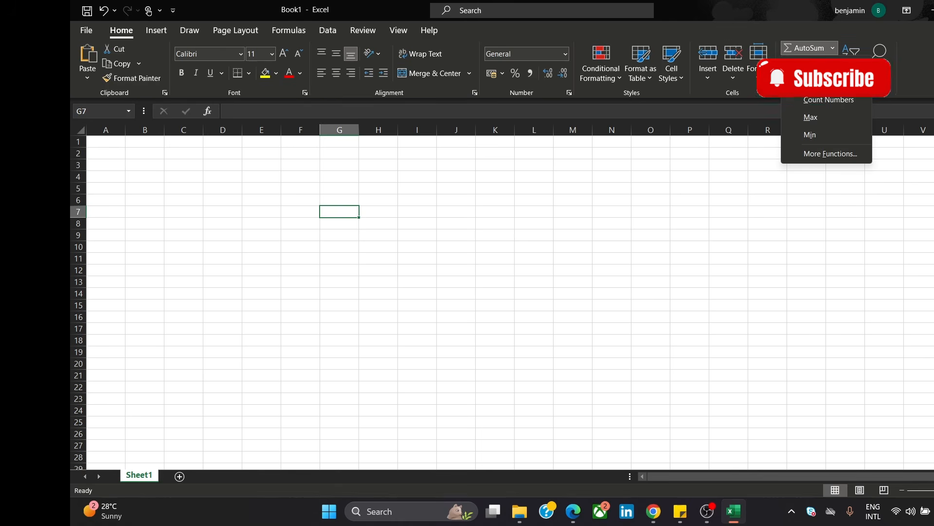
pyautogui.click(692, 224)
pyautogui.click(798, 63)
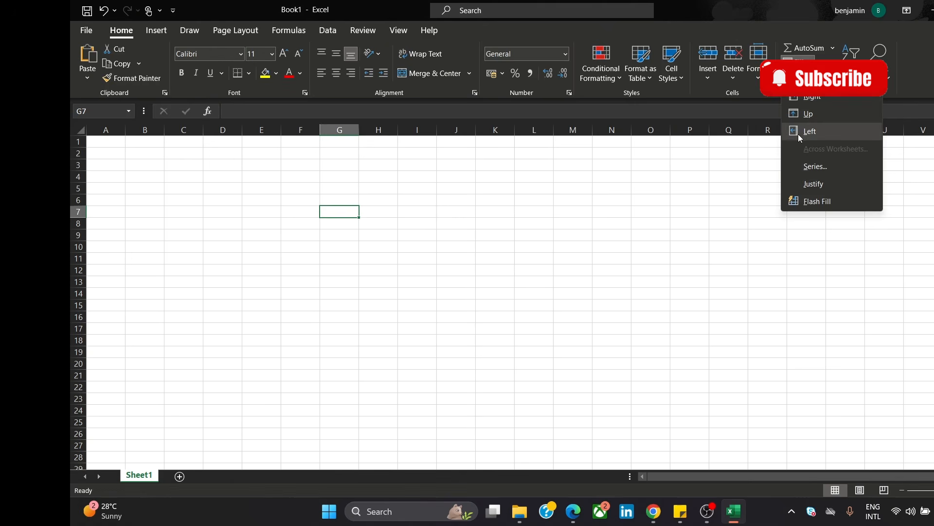
pyautogui.click(798, 98)
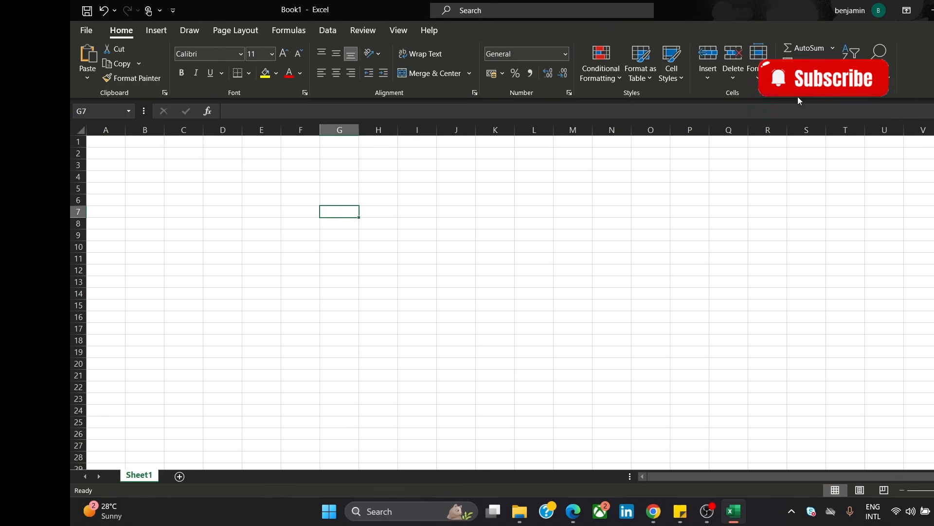
pyautogui.click(798, 61)
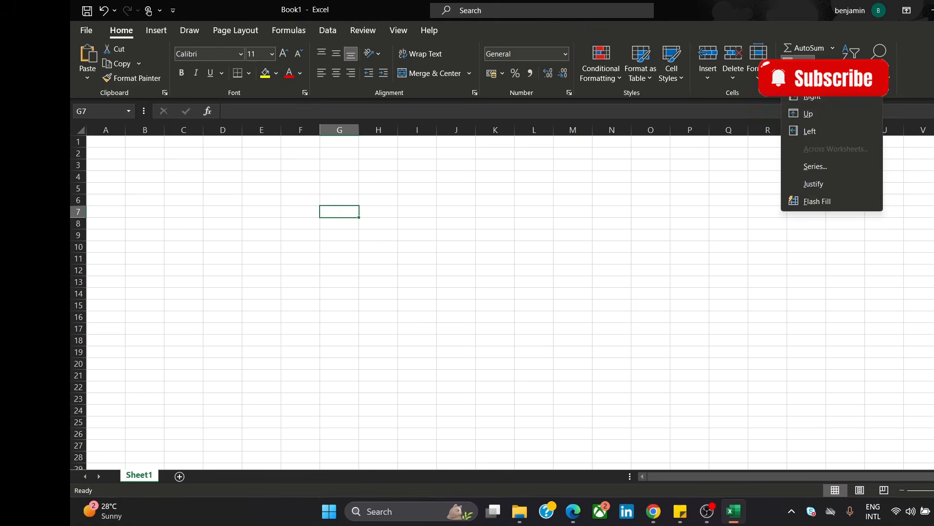
pyautogui.click(798, 62)
pyautogui.click(798, 77)
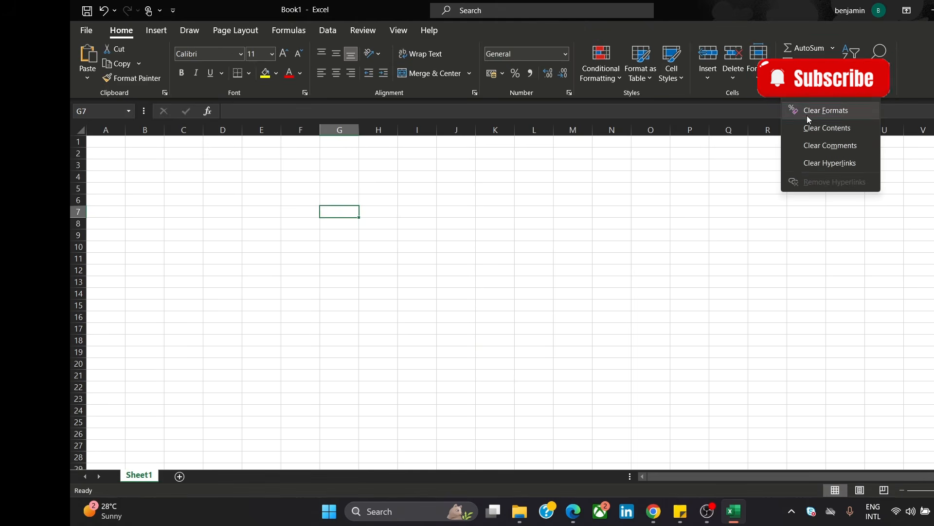
pyautogui.click(834, 112)
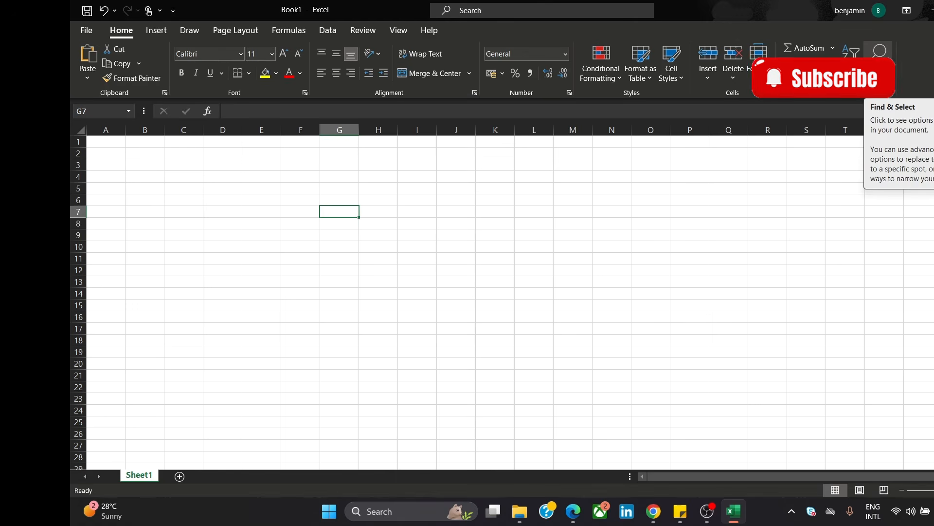
# Examine the insert, draw, page layout, formula, data and review commands, including the Financial and AutoSum function lists.
pyautogui.click(161, 33)
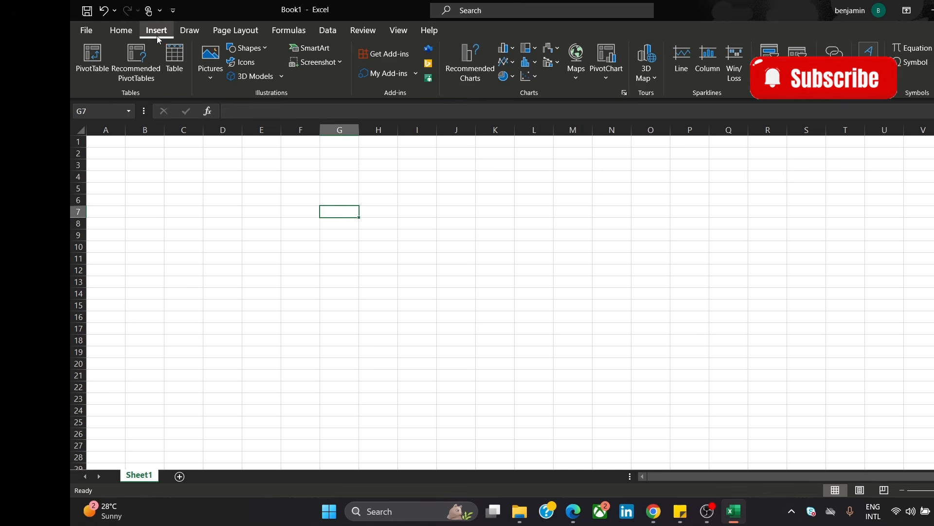
pyautogui.click(188, 28)
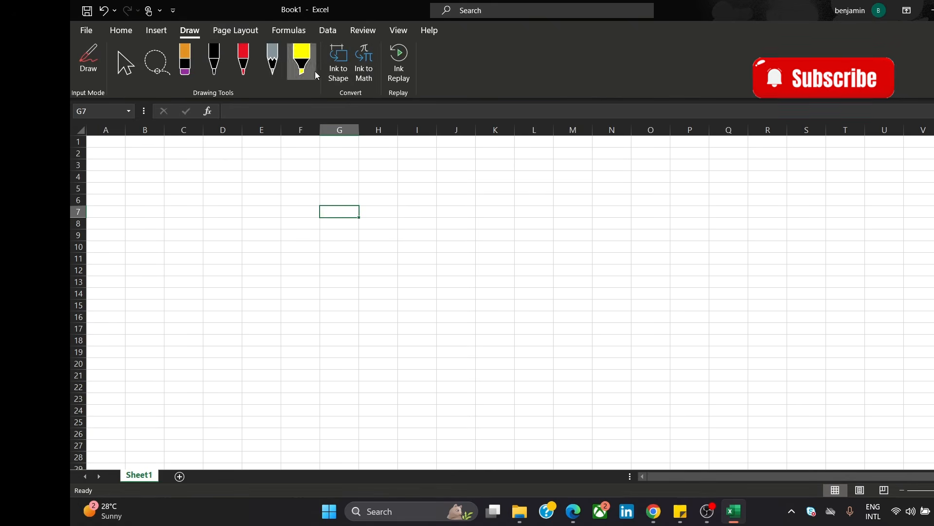
pyautogui.click(237, 31)
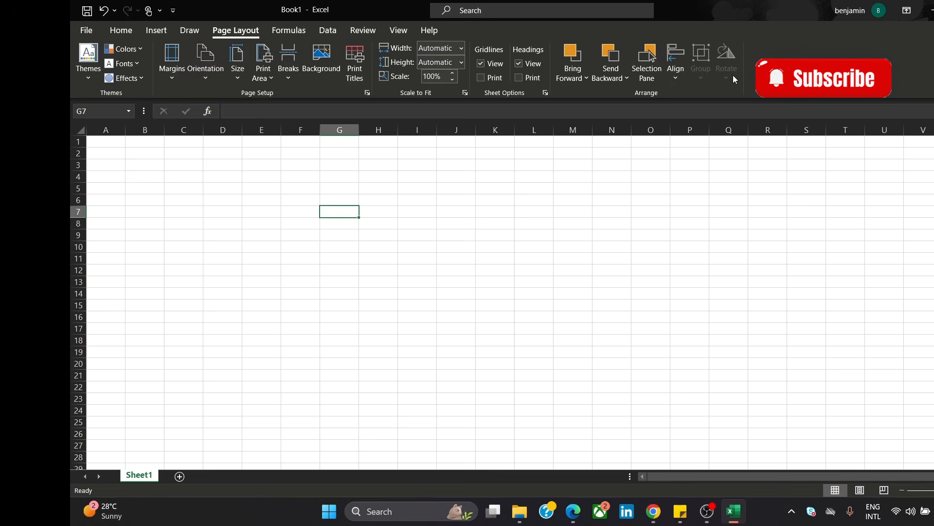
pyautogui.click(294, 32)
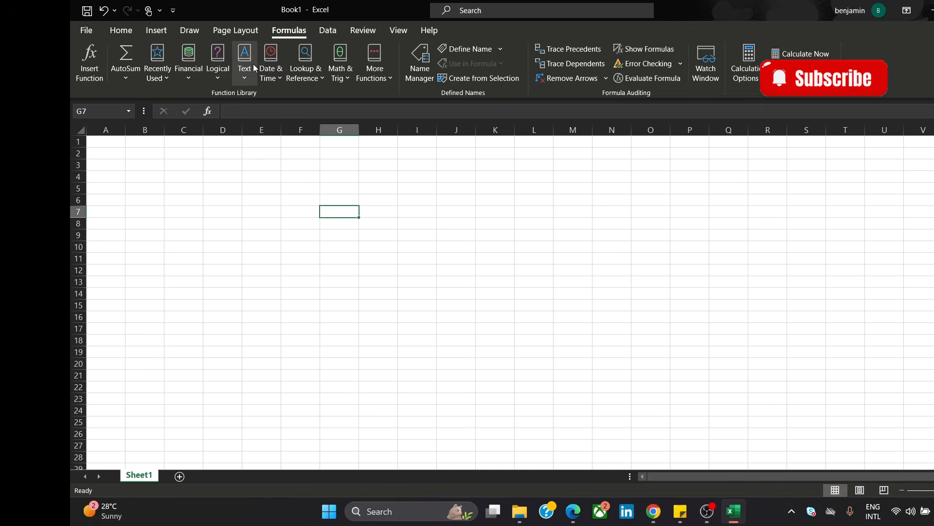
pyautogui.click(182, 58)
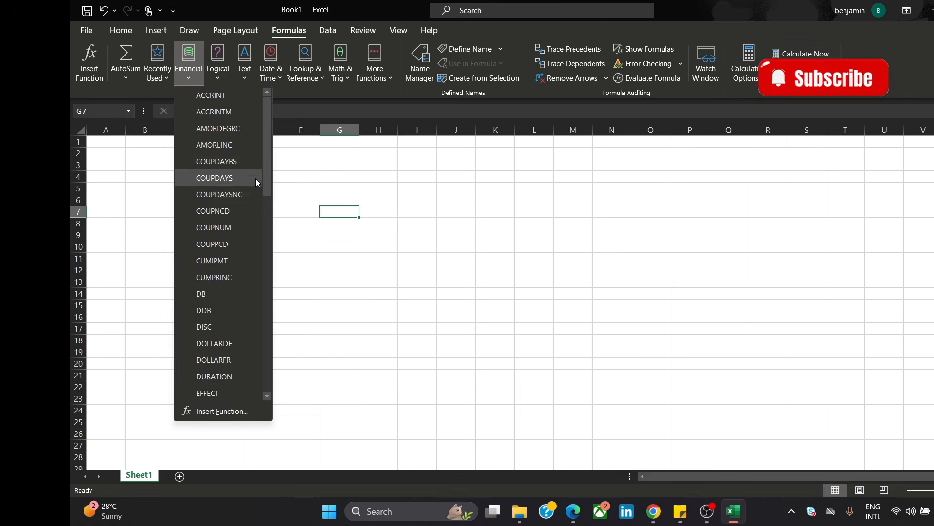
pyautogui.moveTo(269, 151)
pyautogui.mouseDown()
pyautogui.moveTo(258, 252)
pyautogui.moveTo(263, 359)
pyautogui.moveTo(272, 154)
pyautogui.mouseUp()
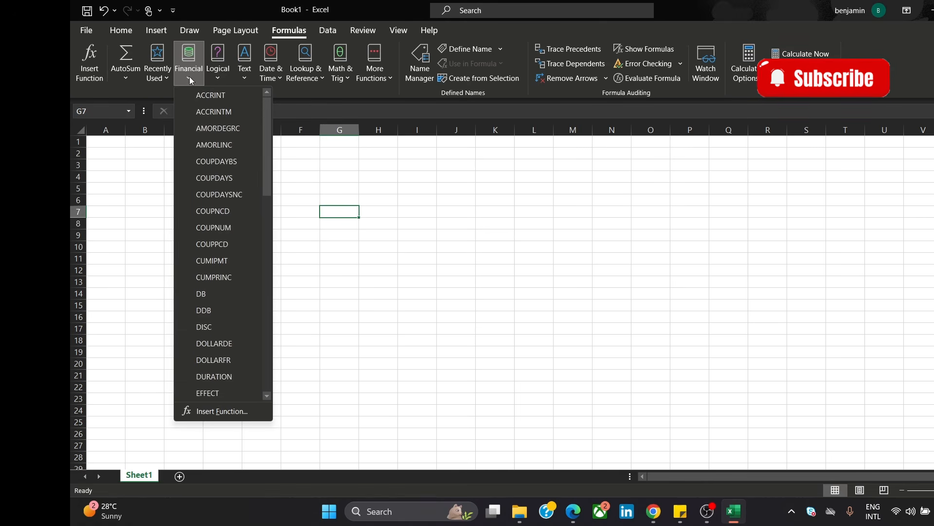
pyautogui.click(128, 76)
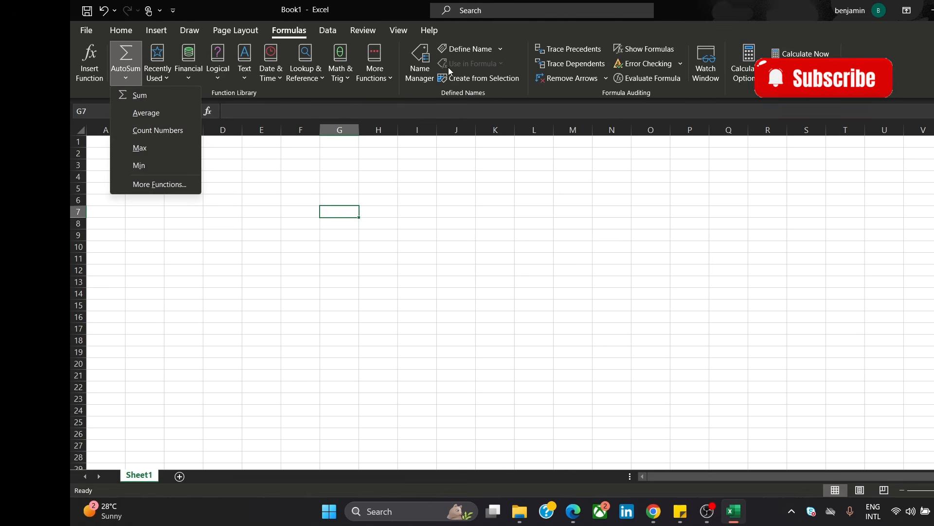
pyautogui.click(545, 180)
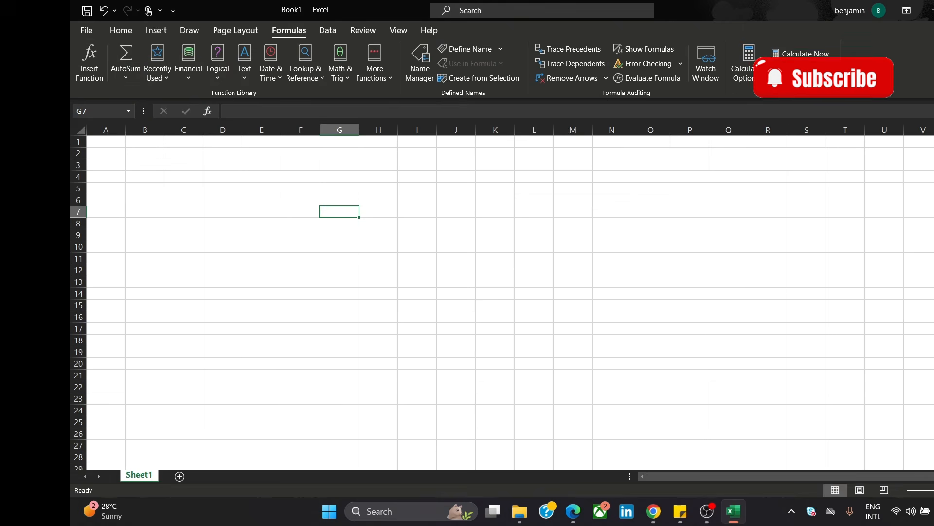
pyautogui.click(329, 30)
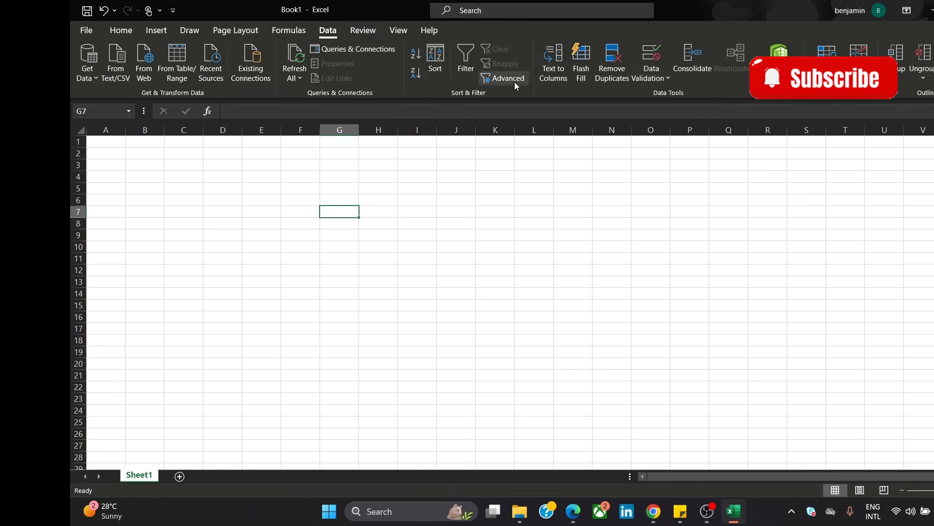
pyautogui.click(361, 34)
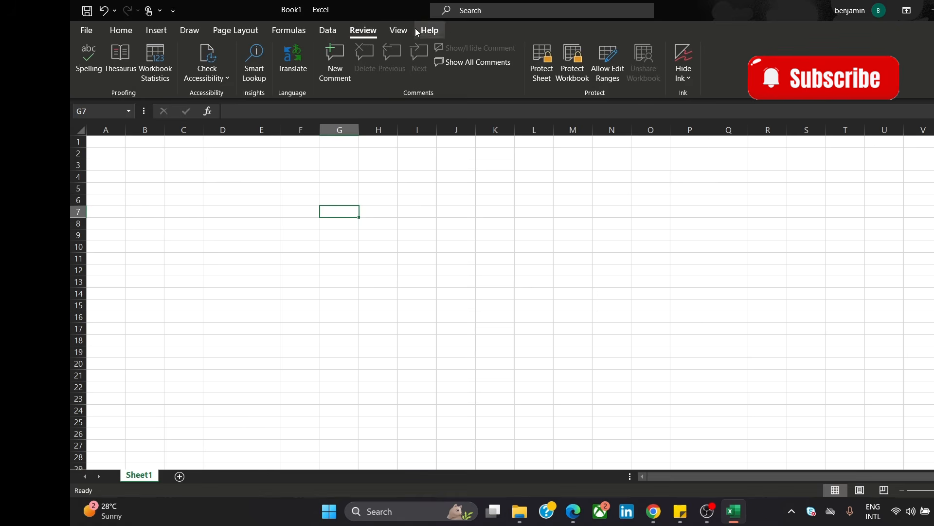
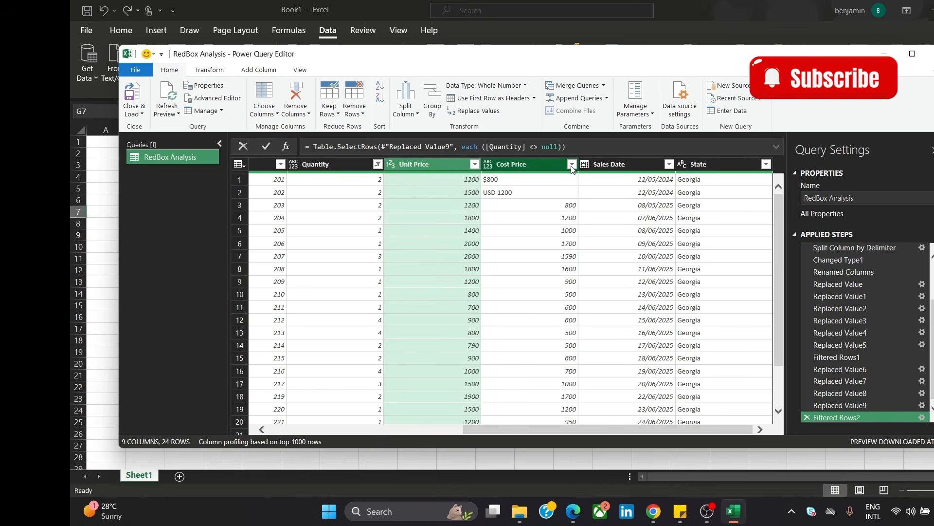
# Review the distinct Cost Price values and replace USD 1200 with 1200 in that column.
pyautogui.click(572, 164)
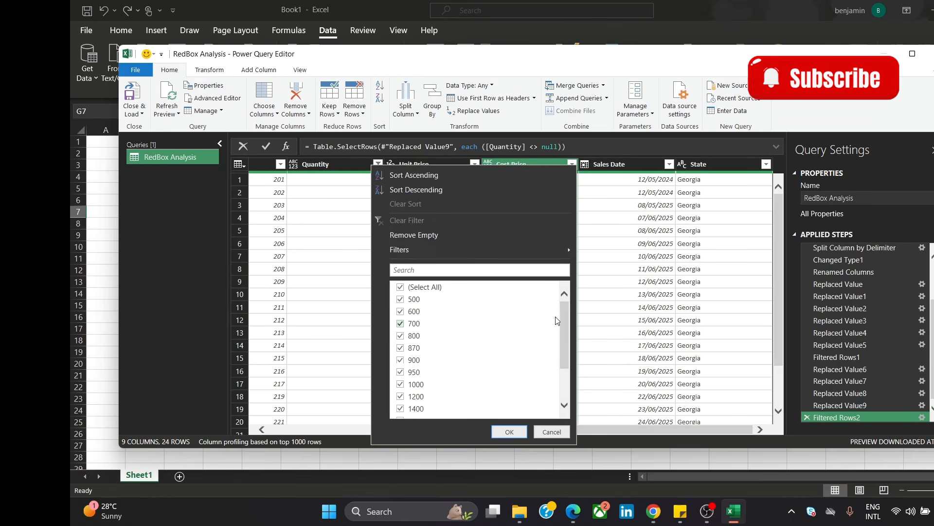
pyautogui.moveTo(568, 310); pyautogui.dragTo(567, 338)
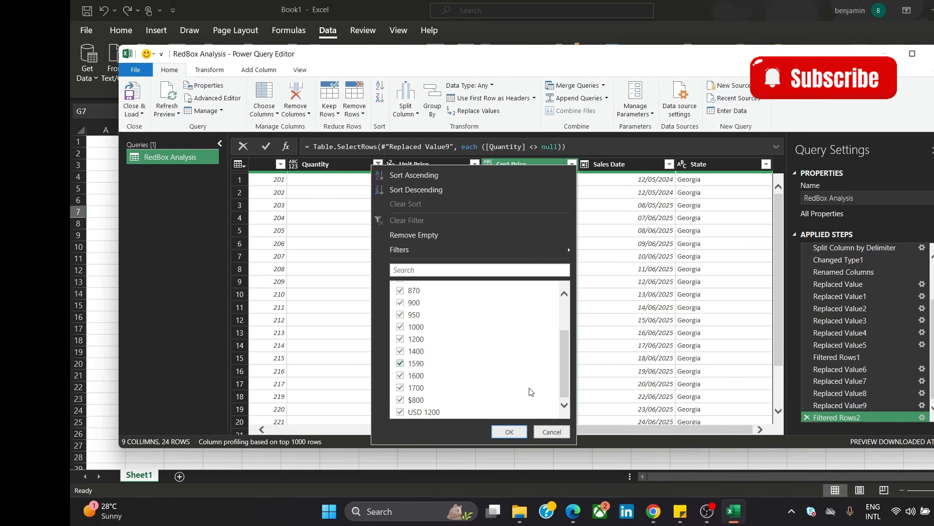
pyautogui.click(552, 431)
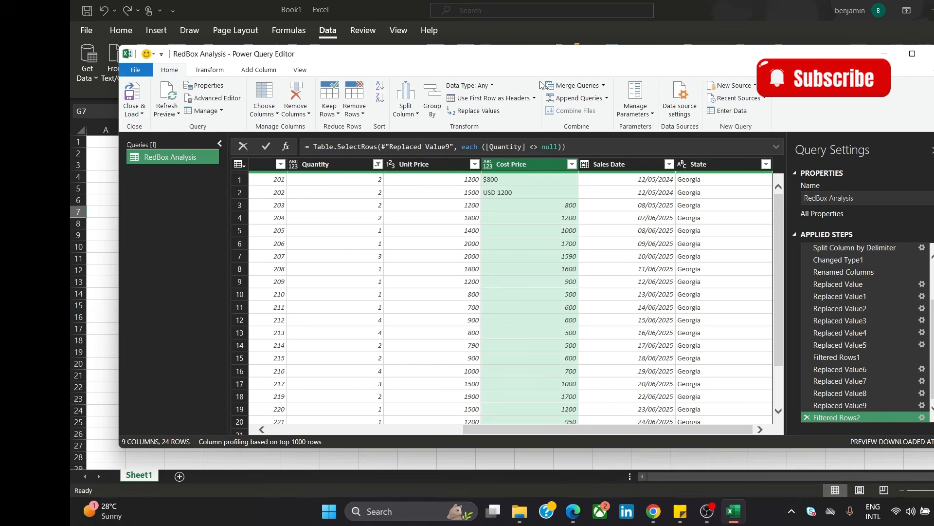
pyautogui.click(495, 113)
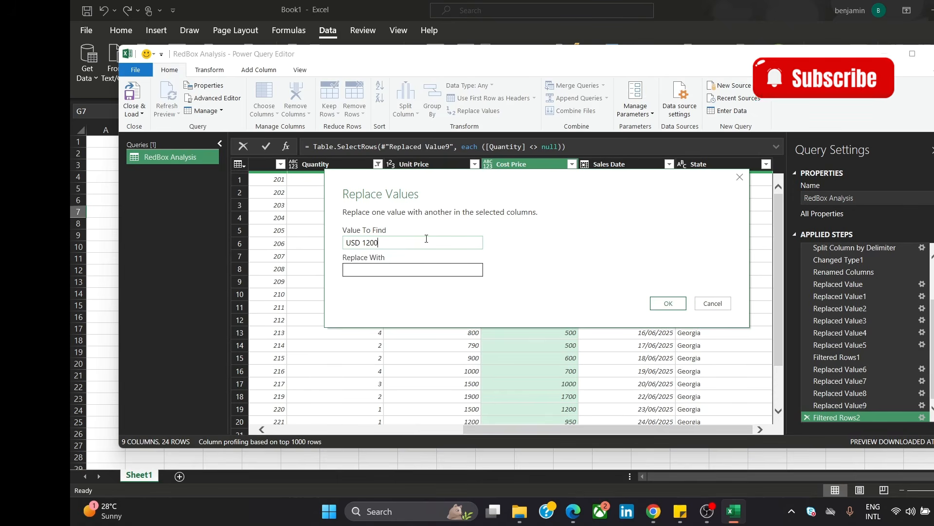
pyautogui.click(416, 267)
pyautogui.write('1200')
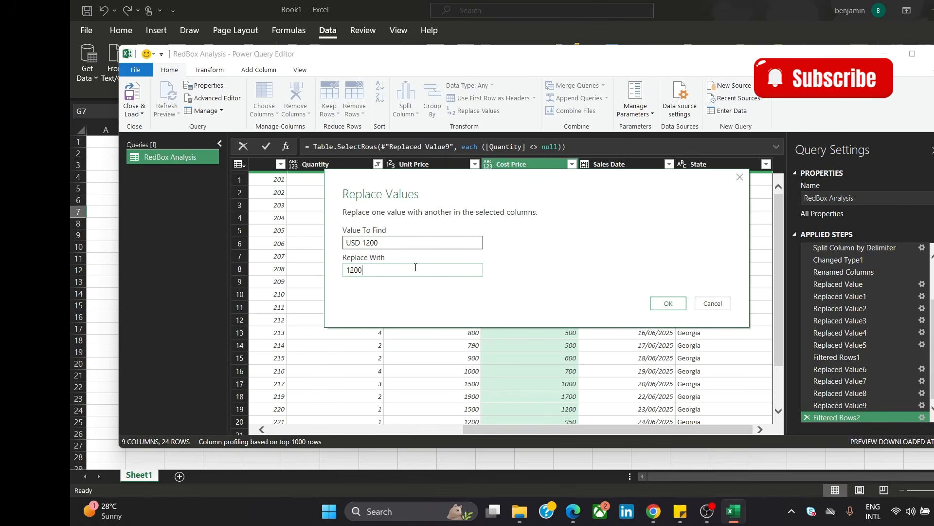
pyautogui.click(668, 303)
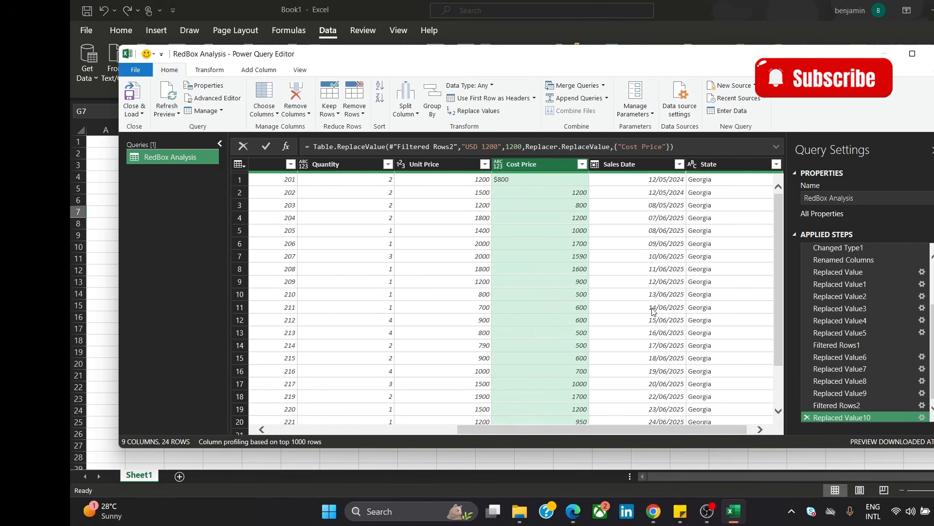
# Check the remaining Cost Price values and replace $800 with 800 in that column.
pyautogui.click(582, 164)
pyautogui.scroll(-2, 577, 353)
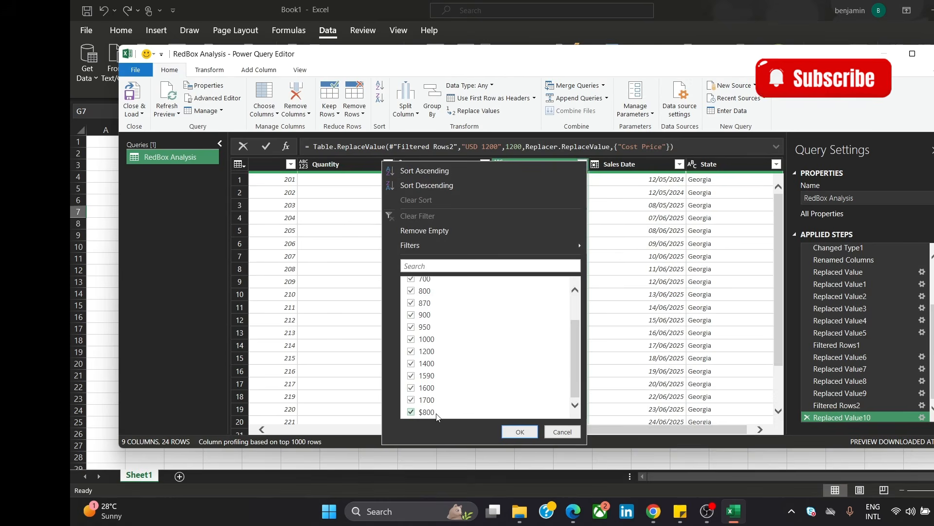
pyautogui.click(558, 432)
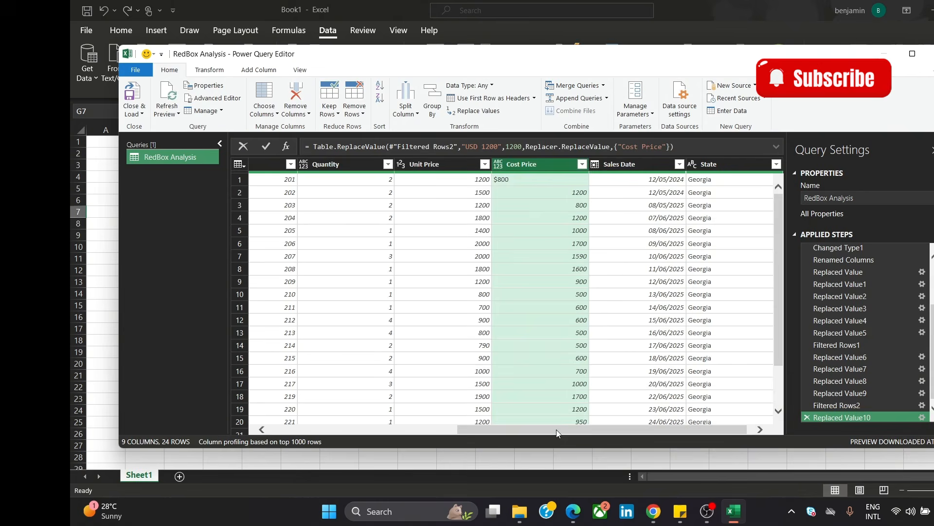
pyautogui.click(485, 113)
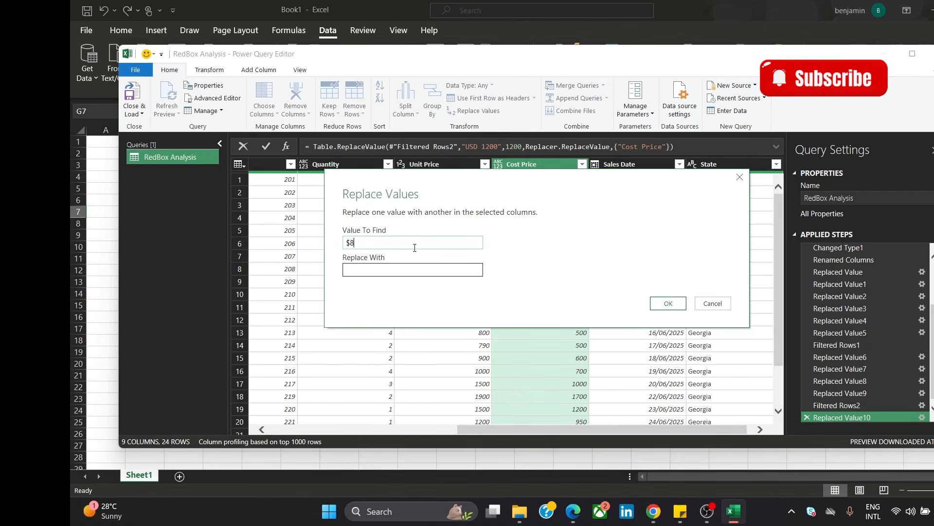
pyautogui.click(399, 268)
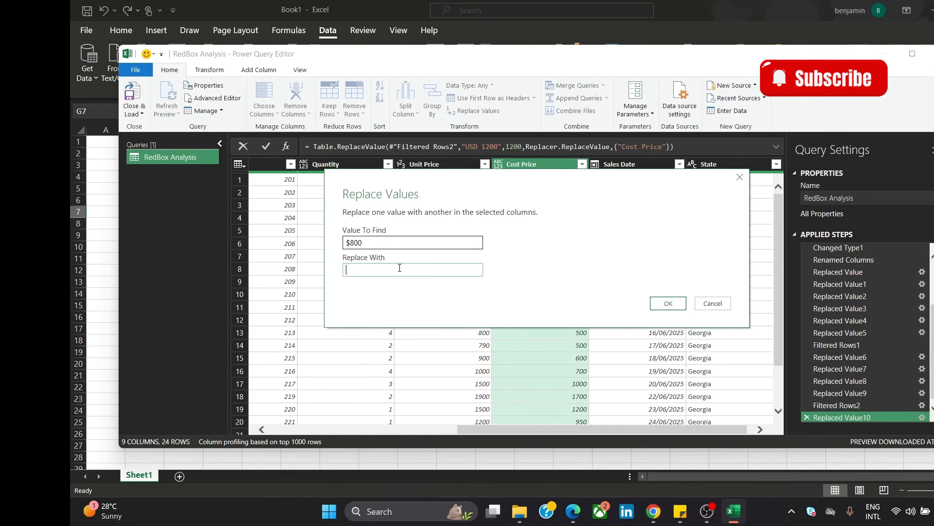
pyautogui.write('800')
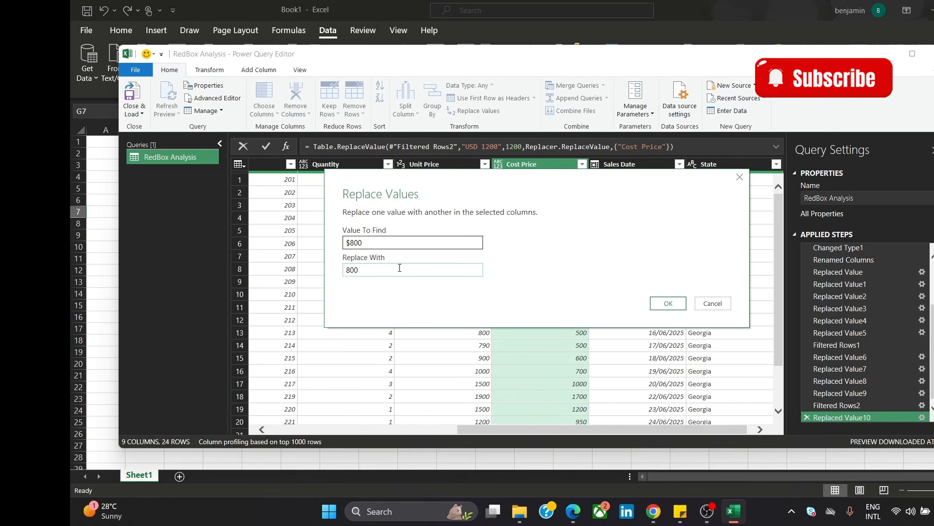
pyautogui.click(668, 304)
# Review the distinct Sales Date values and apply the State column filter with all values kept selected.
pyautogui.moveTo(524, 427); pyautogui.dragTo(548, 431)
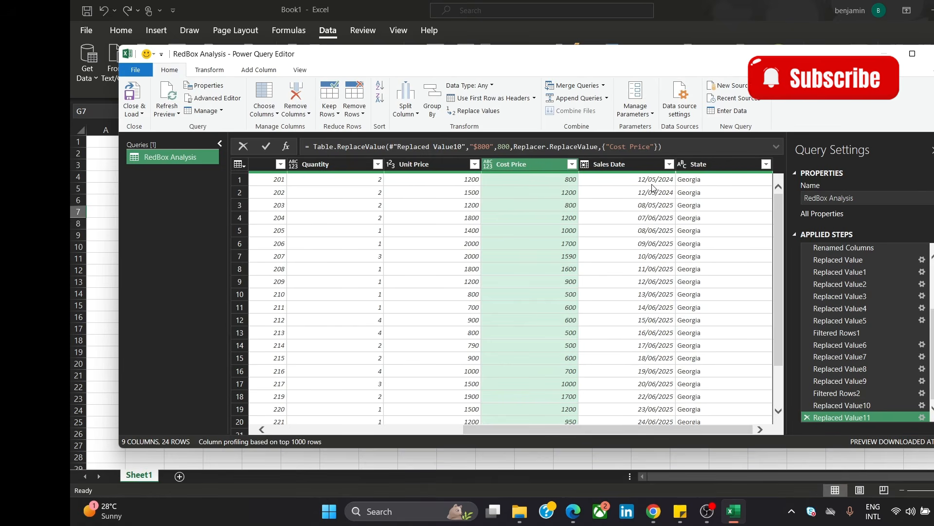
pyautogui.click(670, 165)
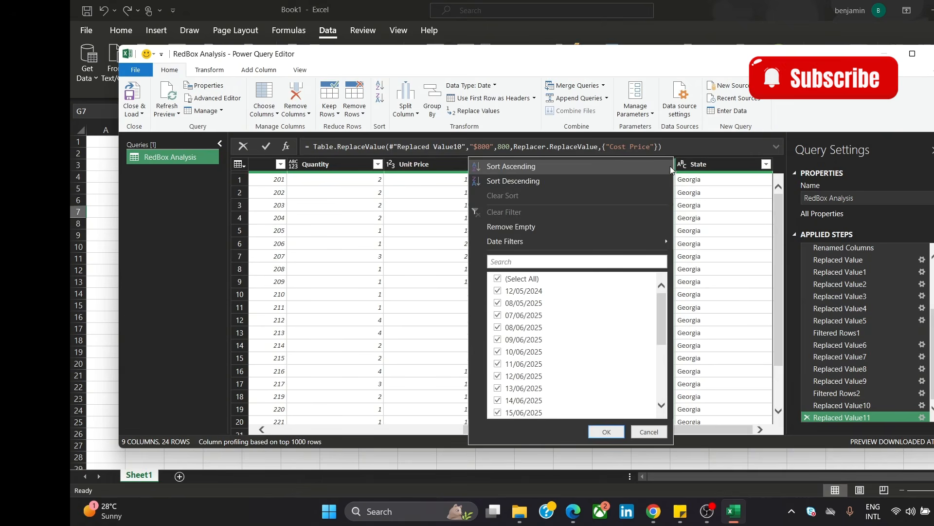
pyautogui.moveTo(662, 302); pyautogui.dragTo(664, 407)
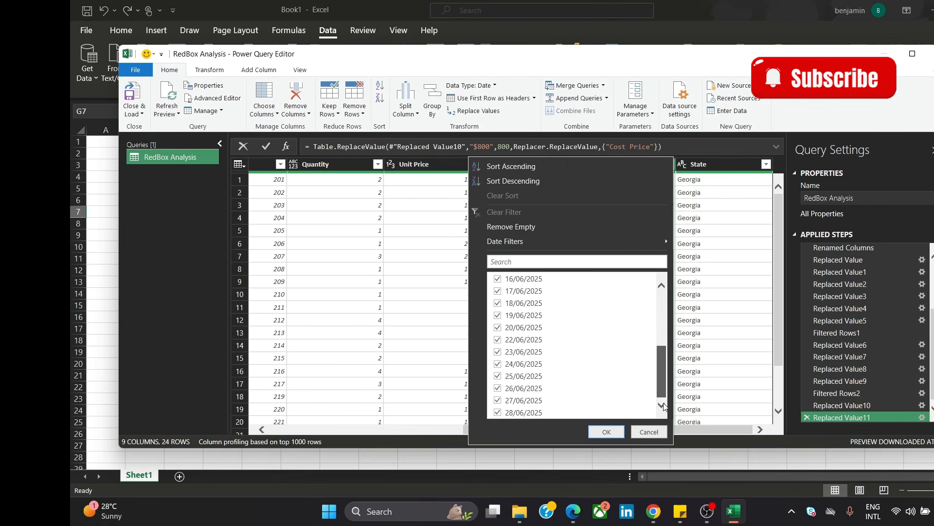
pyautogui.click(650, 431)
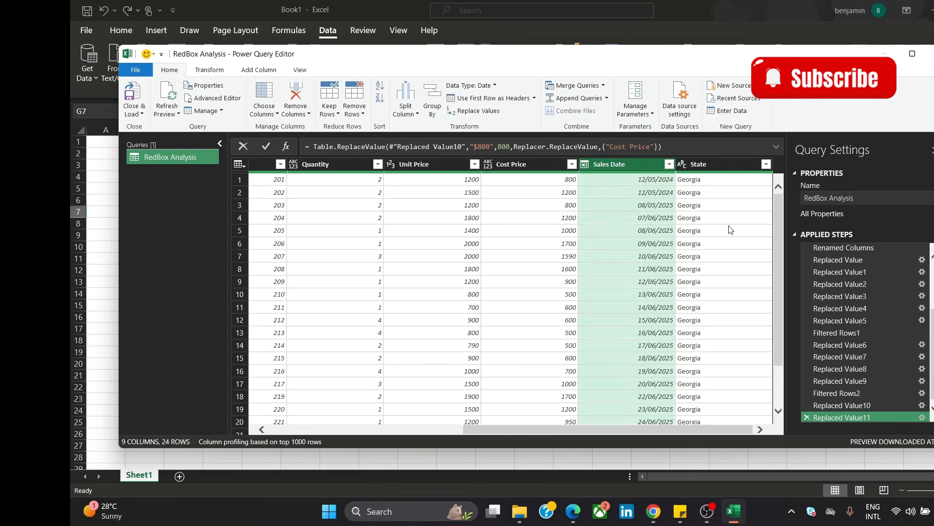
pyautogui.click(768, 165)
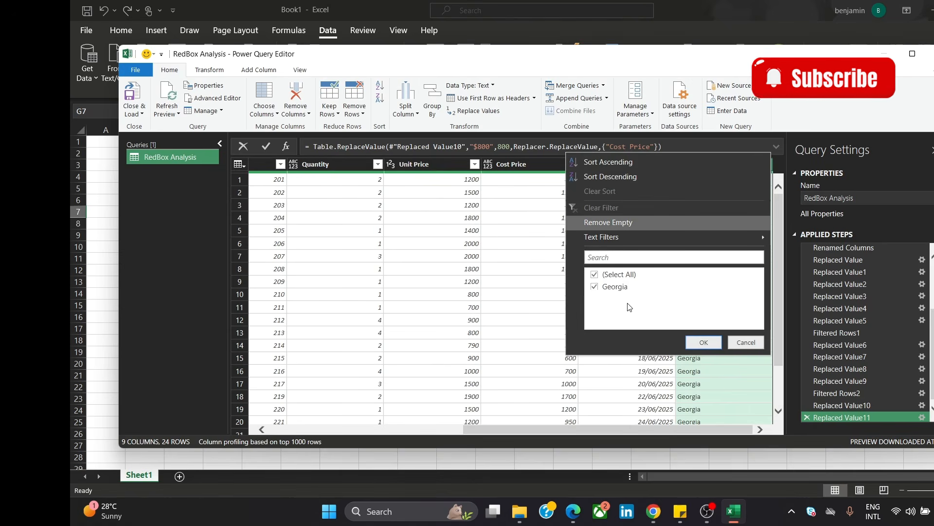
pyautogui.click(707, 343)
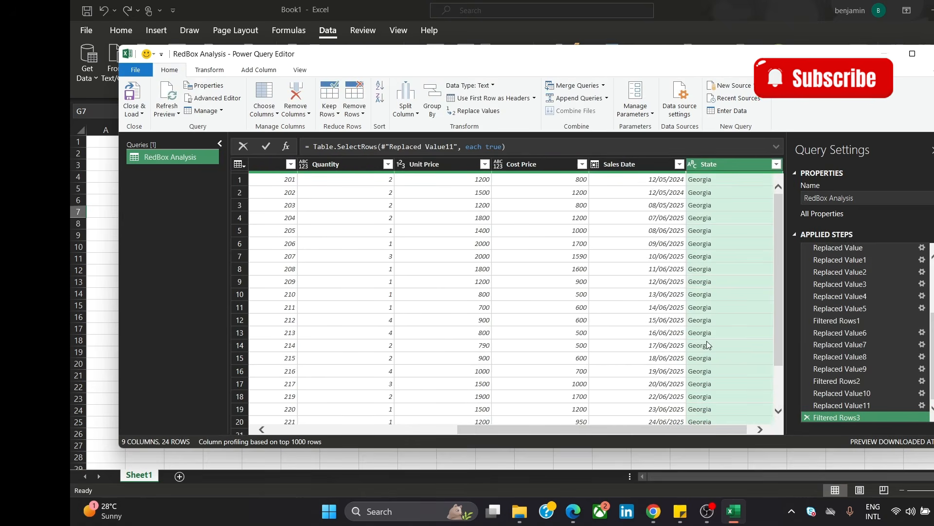
# Set the Customer ID column's data type to Whole Number and check the data type options for Customer Name.
pyautogui.click(374, 194)
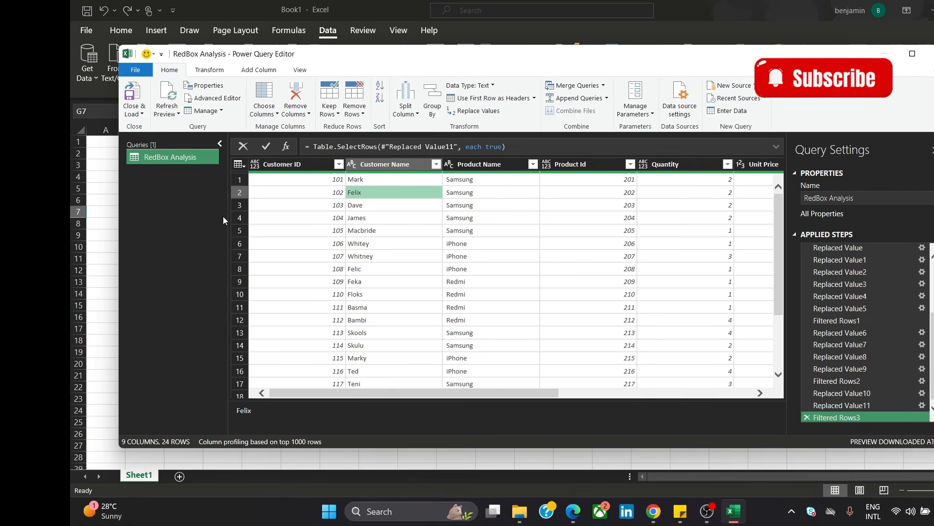
pyautogui.click(258, 169)
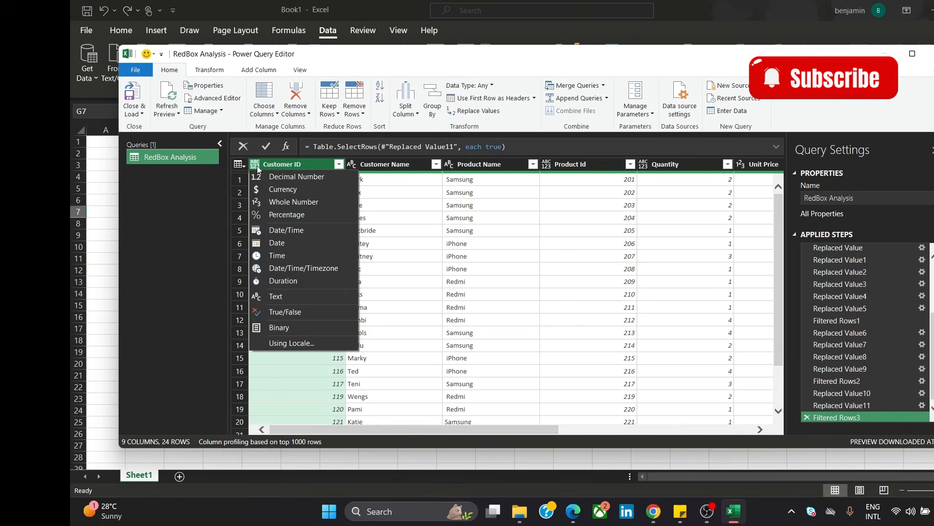
pyautogui.click(339, 202)
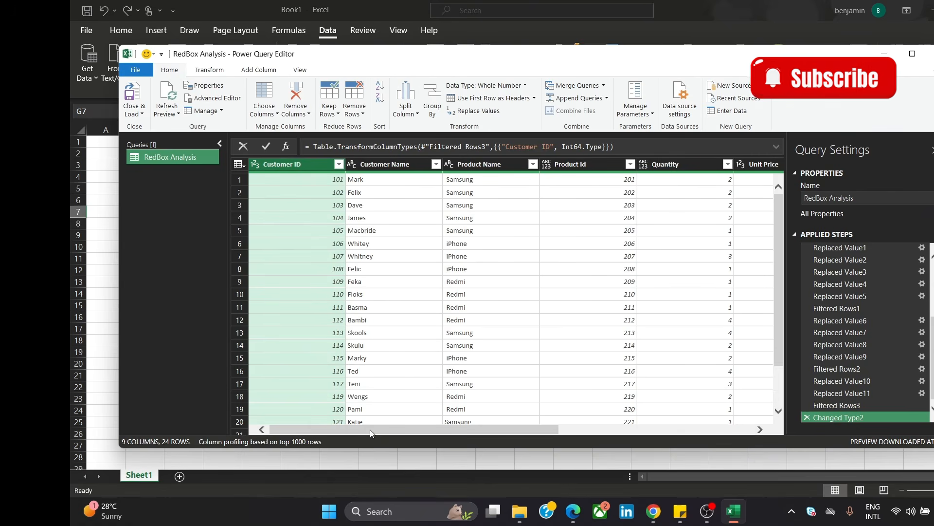
pyautogui.moveTo(370, 429); pyautogui.dragTo(404, 420)
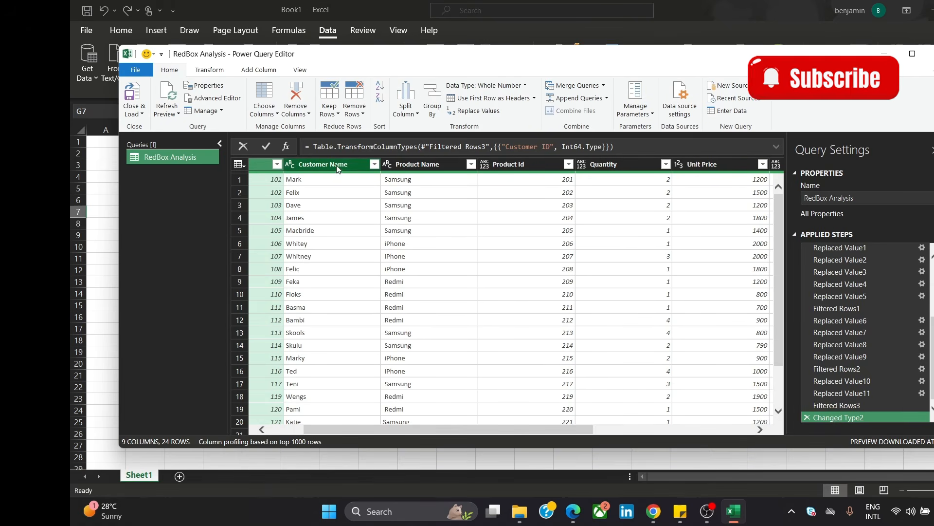
pyautogui.click(291, 165)
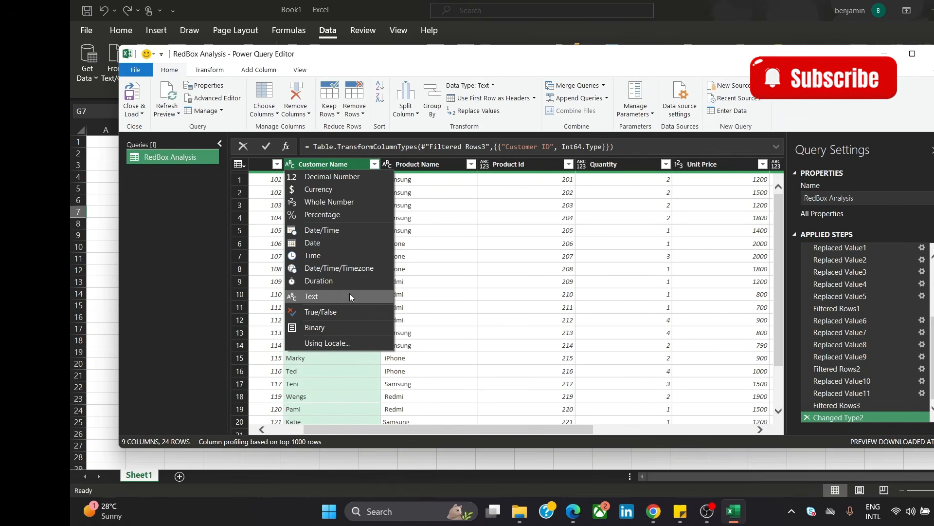
pyautogui.click(311, 166)
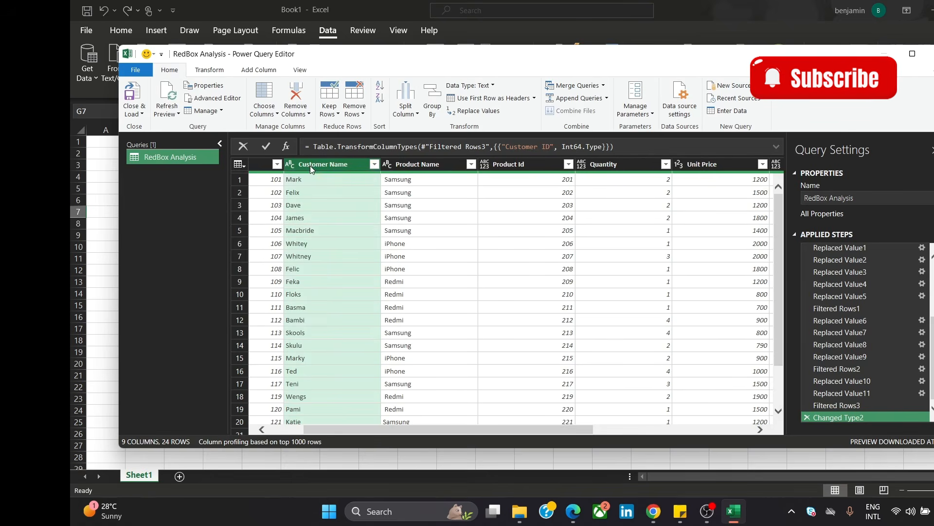
# Set the data types of the Product Id and Quantity columns to Whole Number.
pyautogui.moveTo(523, 435); pyautogui.dragTo(588, 429)
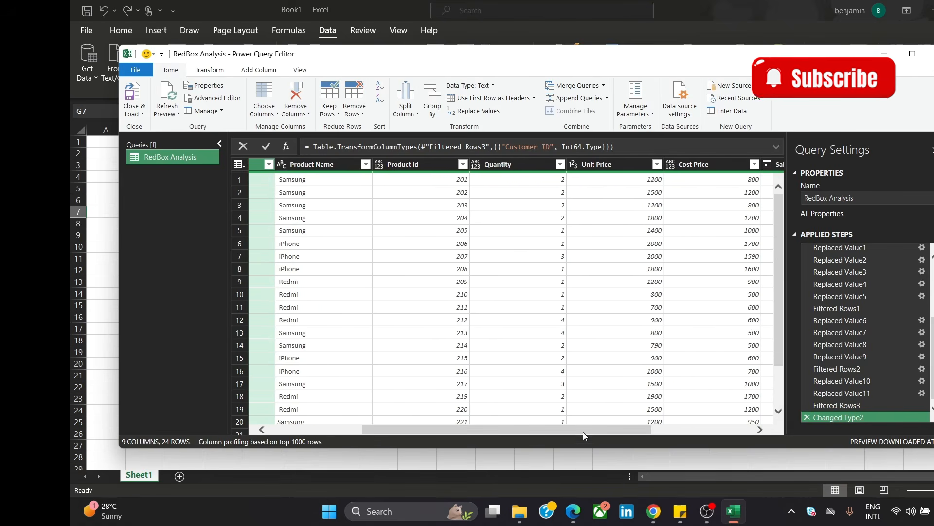
pyautogui.click(379, 165)
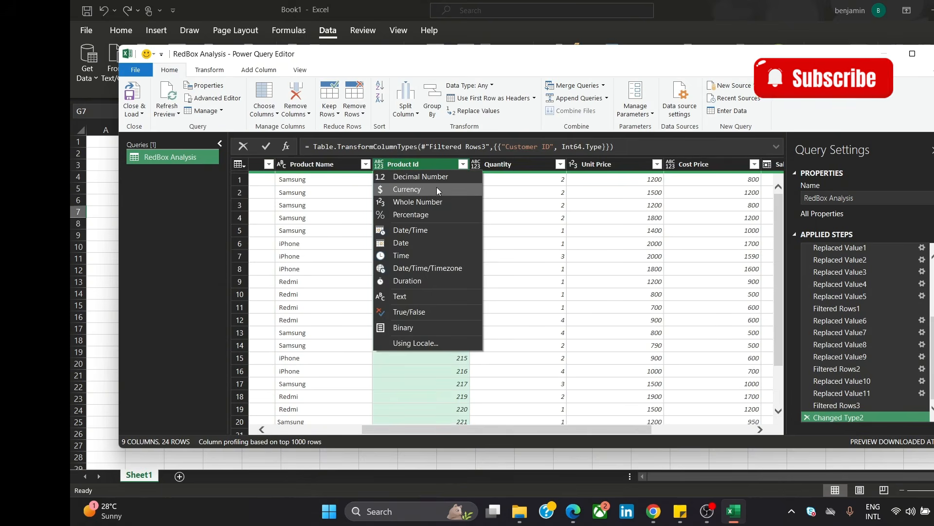
pyautogui.click(451, 200)
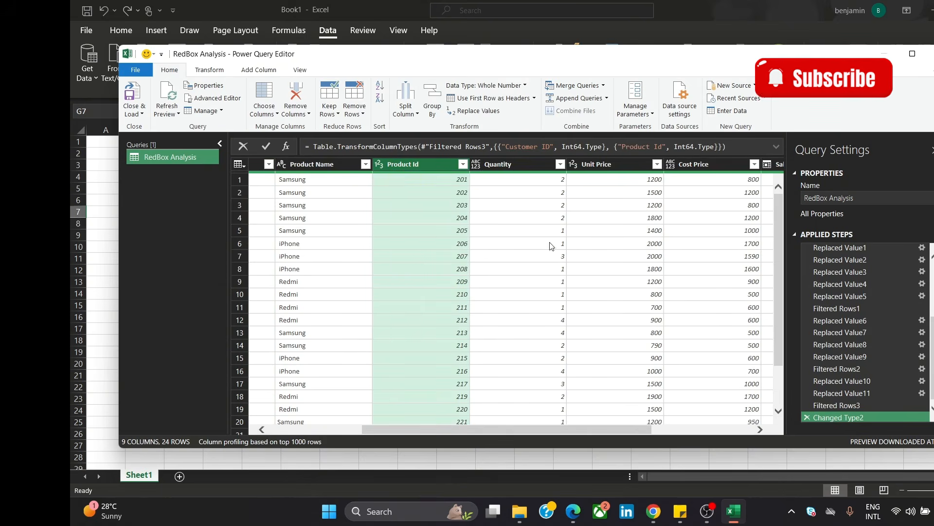
pyautogui.moveTo(544, 429); pyautogui.dragTo(626, 418)
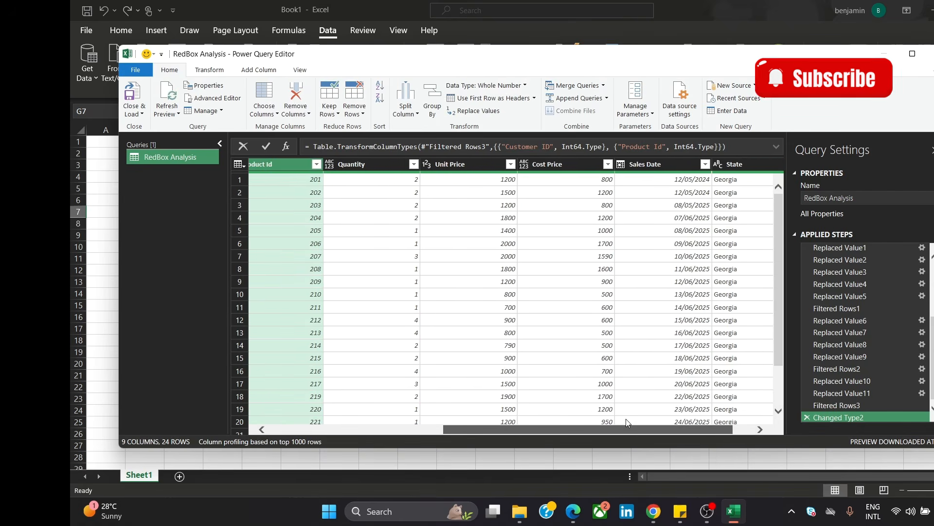
pyautogui.click(328, 166)
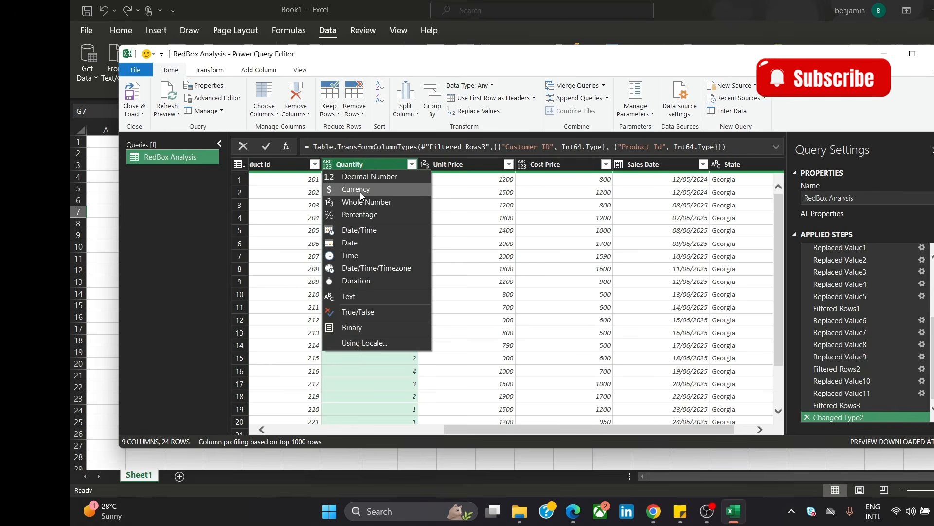
pyautogui.click(370, 202)
# Set the data types of the Unit Price and Cost Price columns to Currency.
pyautogui.click(463, 223)
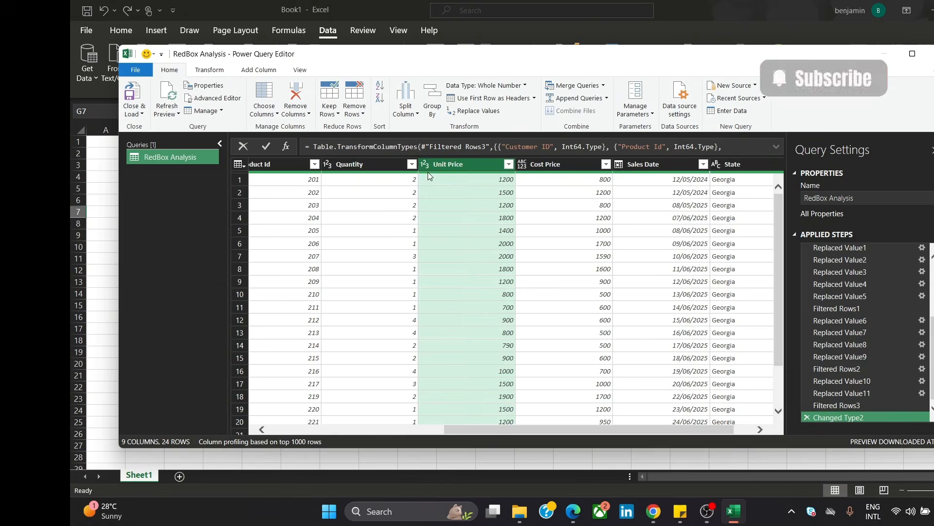
pyautogui.click(439, 182)
pyautogui.click(450, 200)
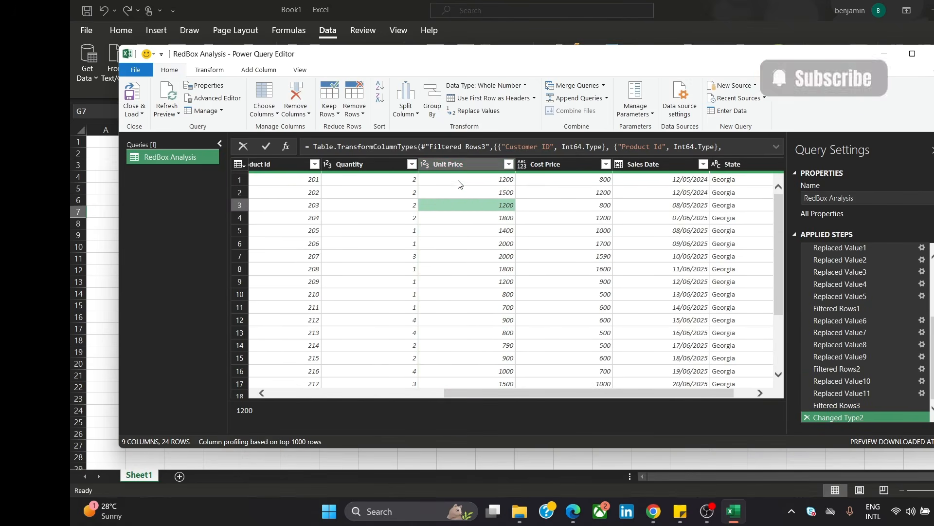
pyautogui.click(426, 166)
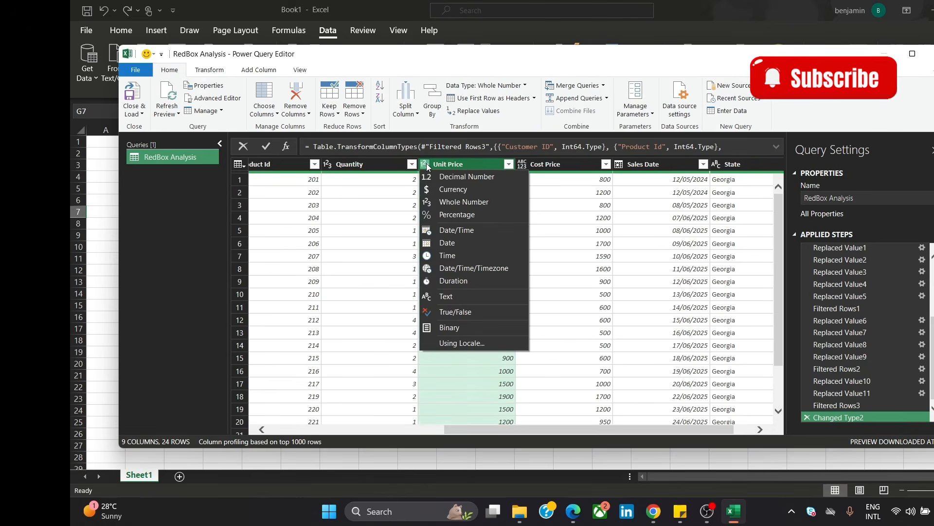
pyautogui.click(465, 190)
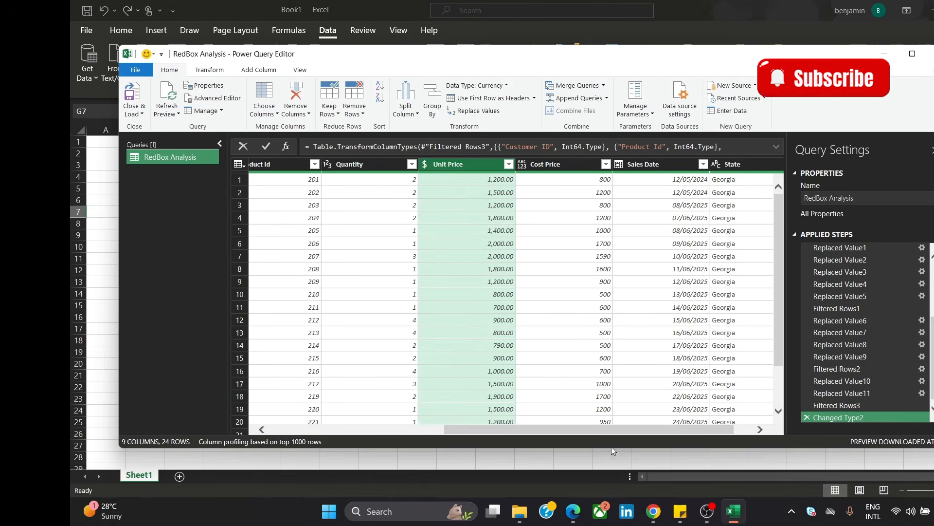
pyautogui.moveTo(583, 431); pyautogui.dragTo(635, 445)
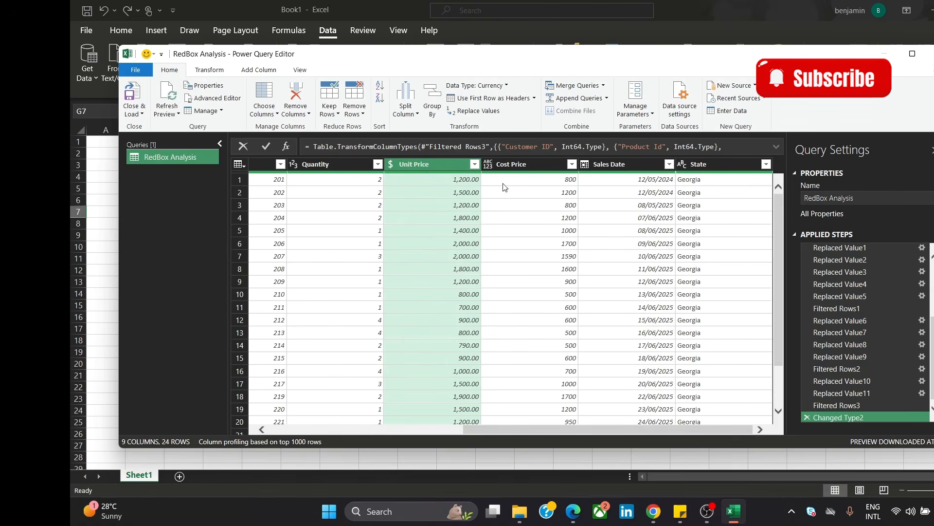
pyautogui.click(489, 165)
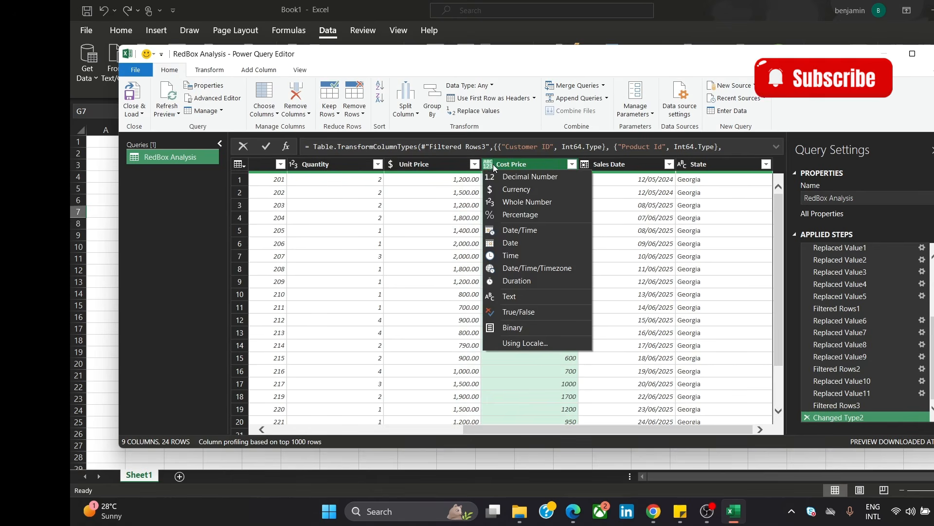
pyautogui.click(524, 188)
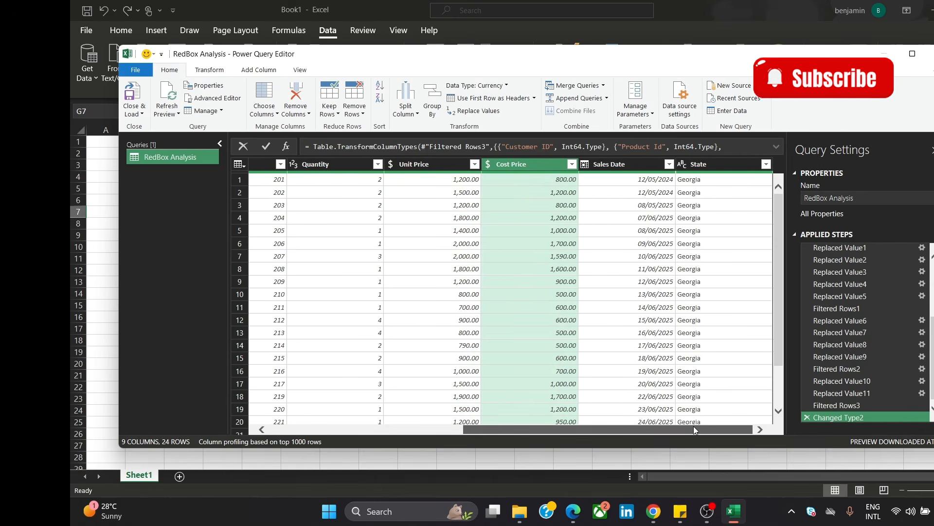
# Set the Sales Date column's data type to Date.
pyautogui.click(585, 164)
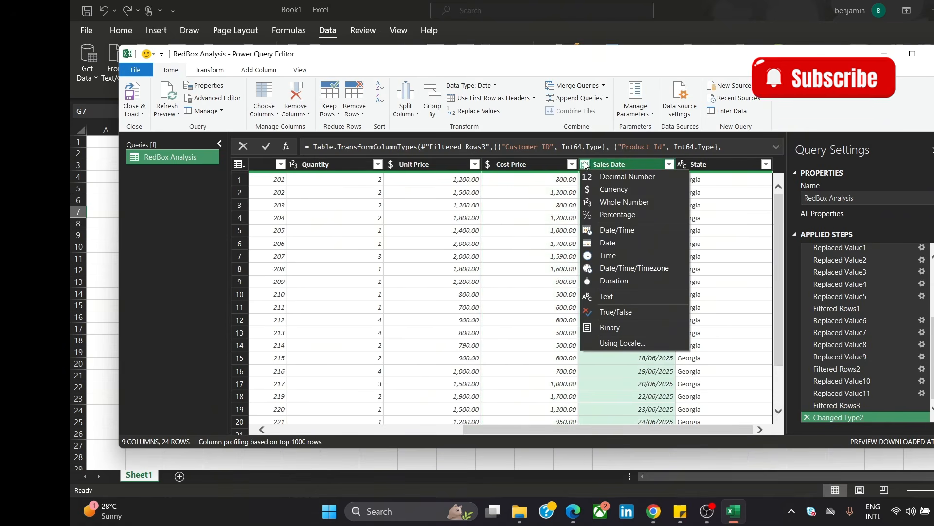
pyautogui.click(644, 242)
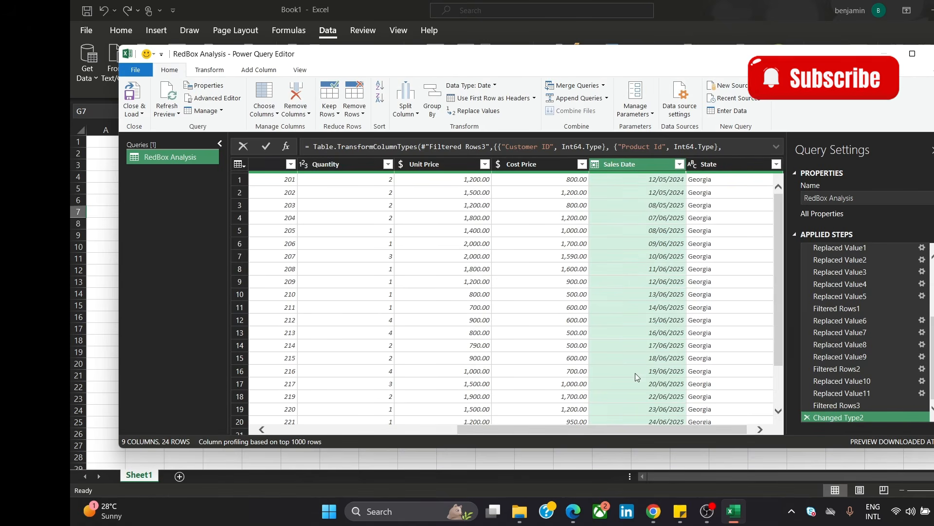
pyautogui.moveTo(558, 425)
pyautogui.mouseDown()
pyautogui.moveTo(478, 418)
pyautogui.moveTo(559, 428)
pyautogui.mouseUp()
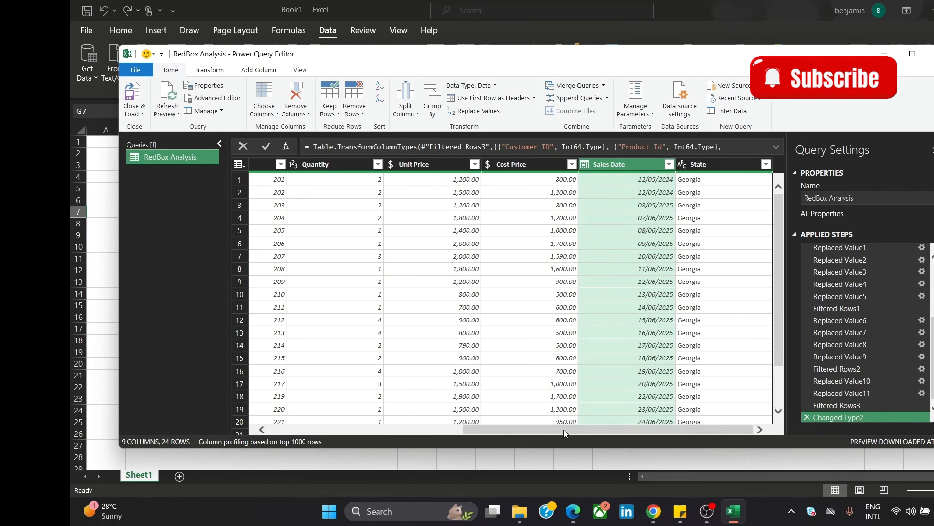
pyautogui.moveTo(564, 428); pyautogui.dragTo(661, 448)
# Add a new column that multiplies the Quantity column by the Unit Price column.
pyautogui.click(335, 256)
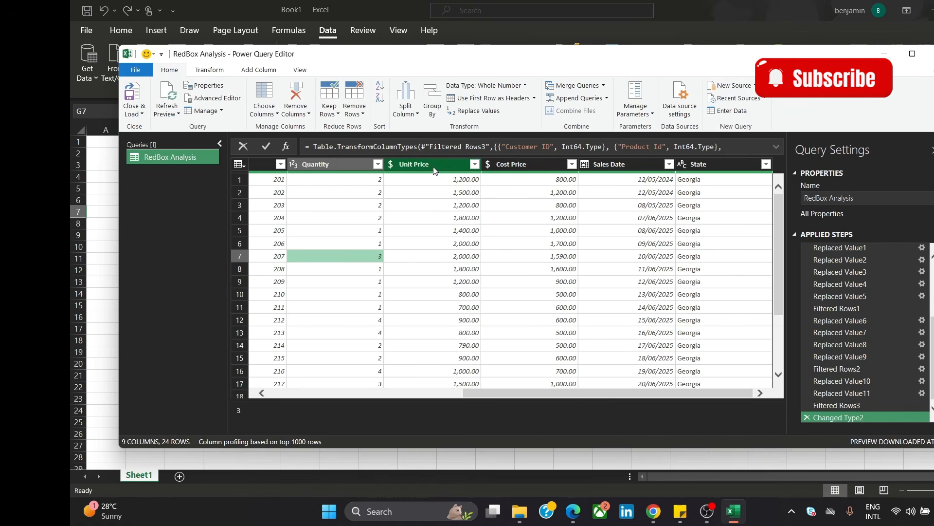
pyautogui.click(305, 171)
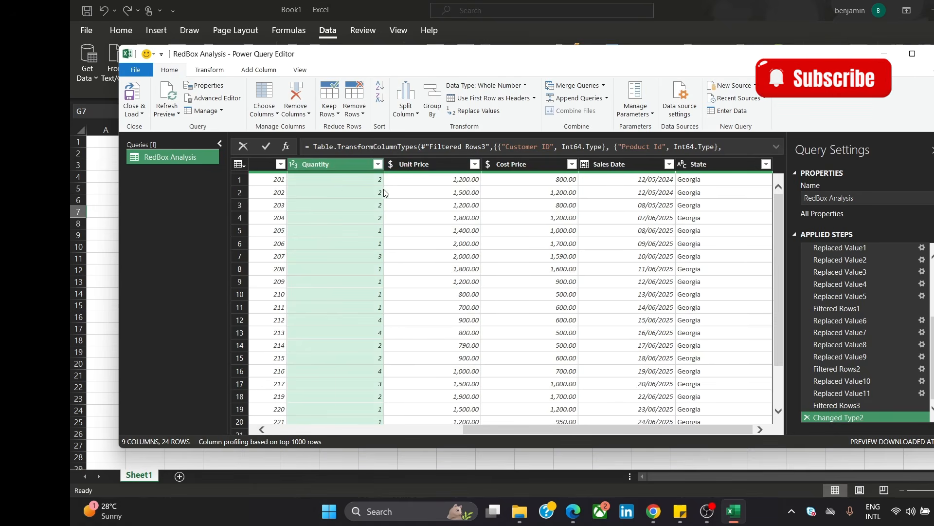
pyautogui.click(415, 165)
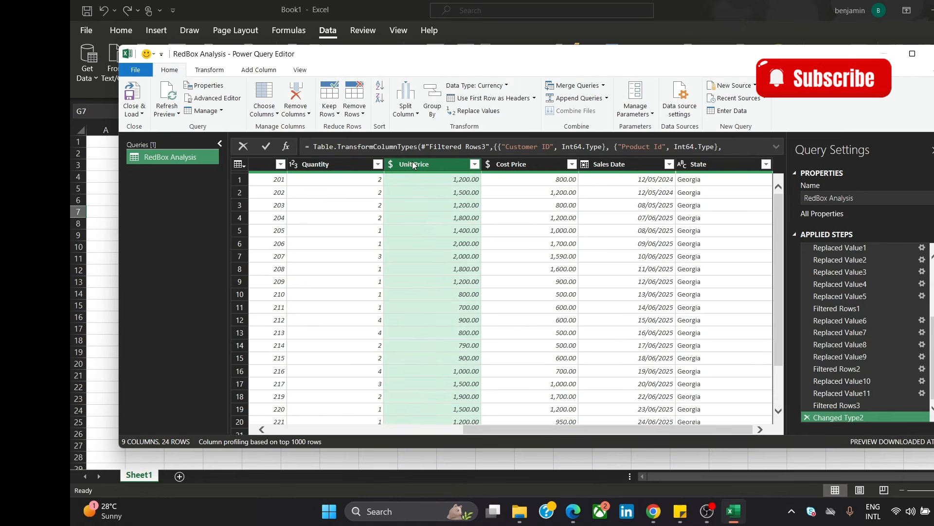
pyautogui.click(313, 166)
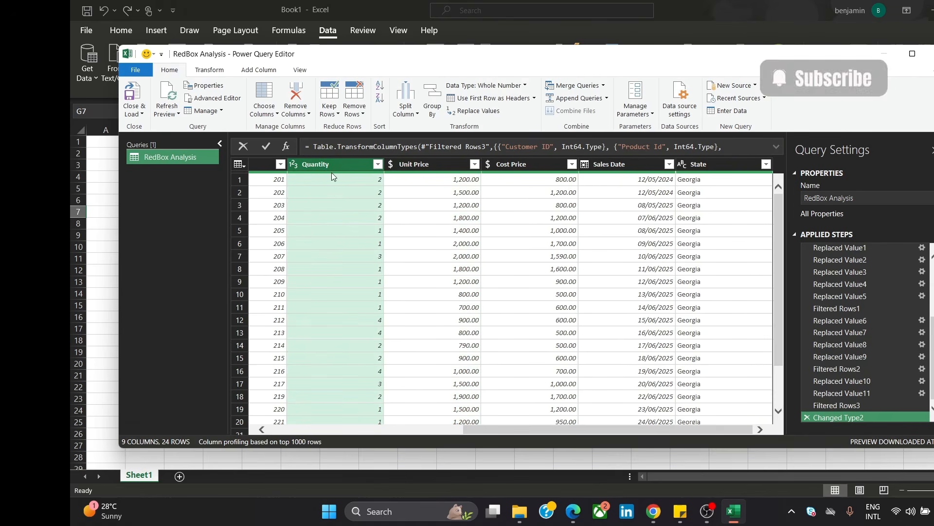
pyautogui.click(413, 164)
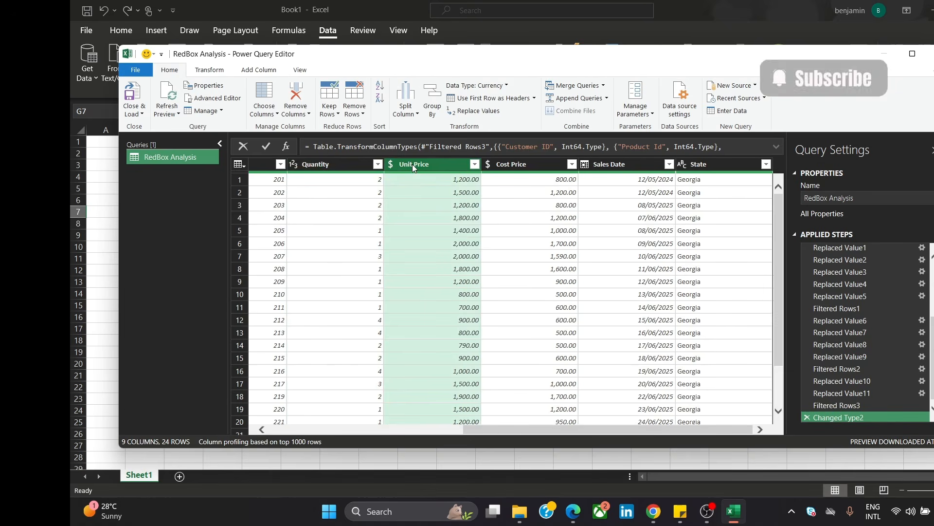
pyautogui.click(333, 170)
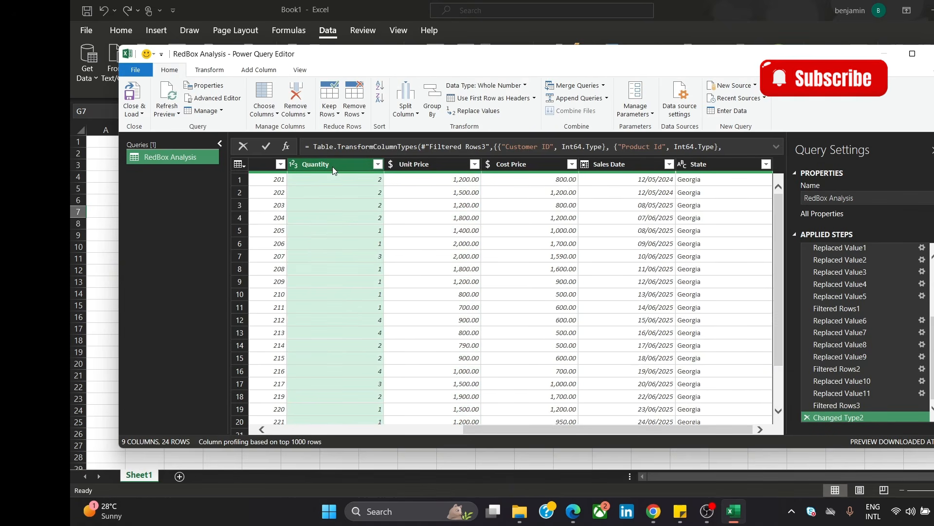
pyautogui.keyDown('ctrl'); pyautogui.click(399, 165); pyautogui.keyUp('ctrl')
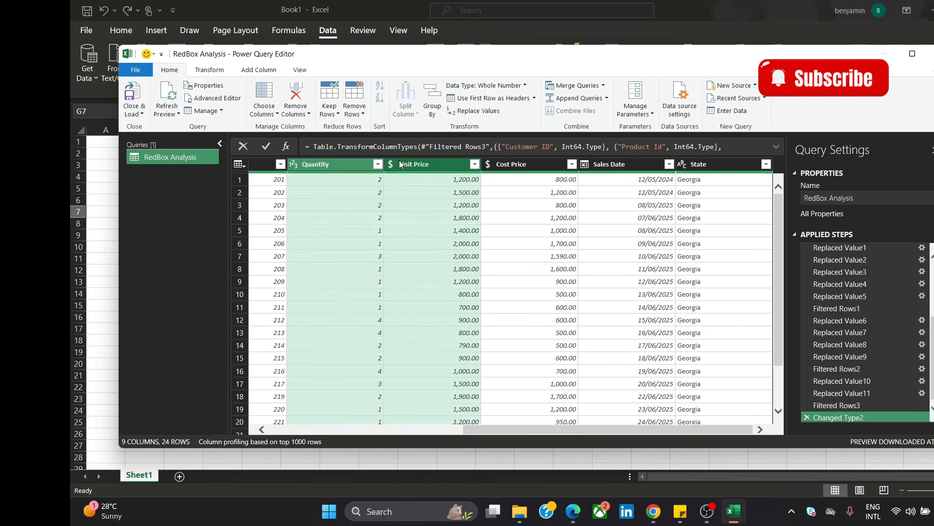
pyautogui.click(261, 73)
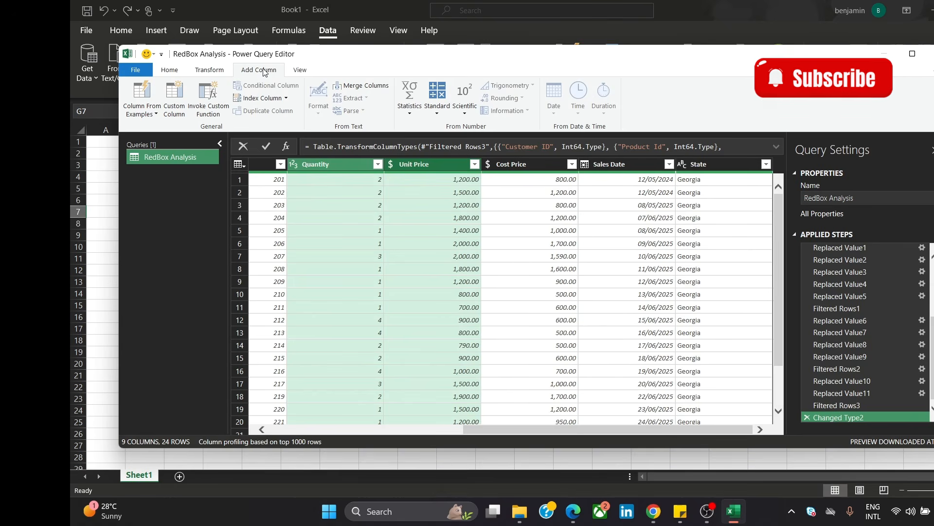
pyautogui.click(439, 117)
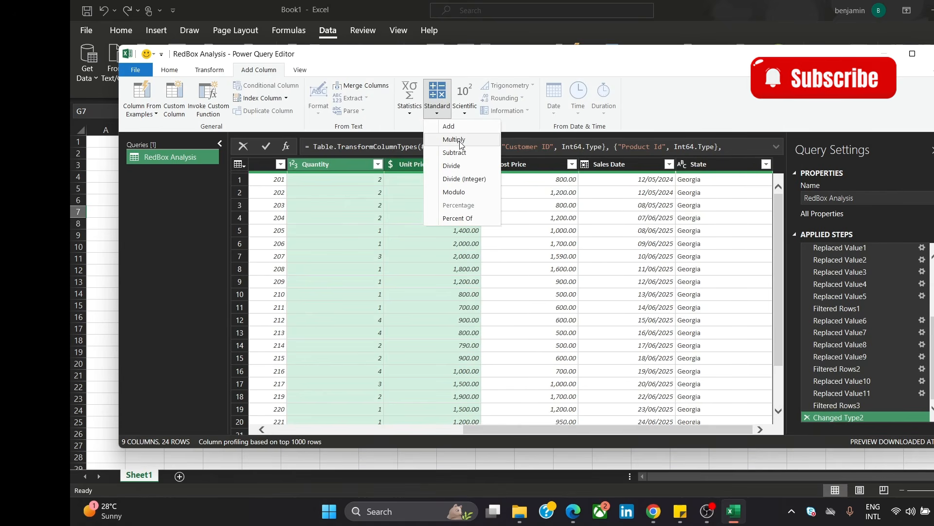
pyautogui.click(454, 140)
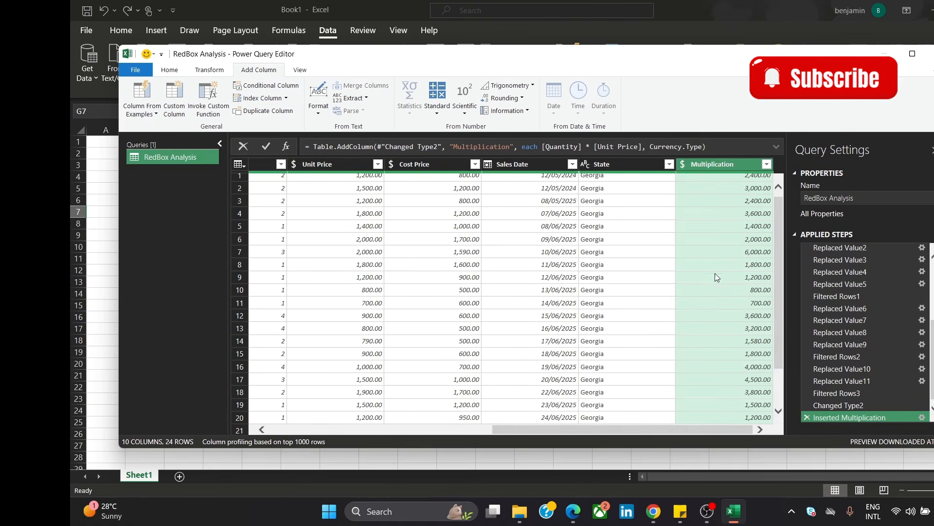
# Open Calculator and multiply 2 by 1,200 to verify the first row's quantity times unit price.
pyautogui.scroll(1, 759, 233)
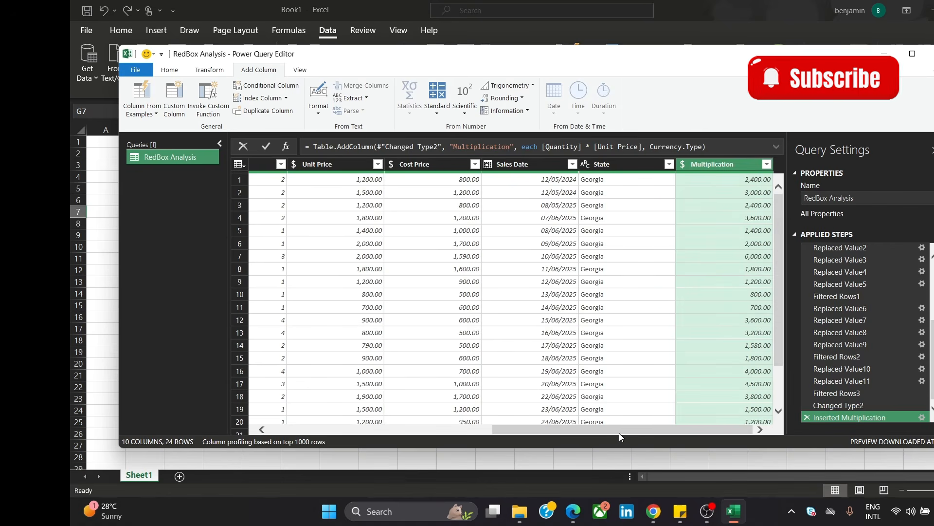
pyautogui.moveTo(619, 433); pyautogui.dragTo(589, 433)
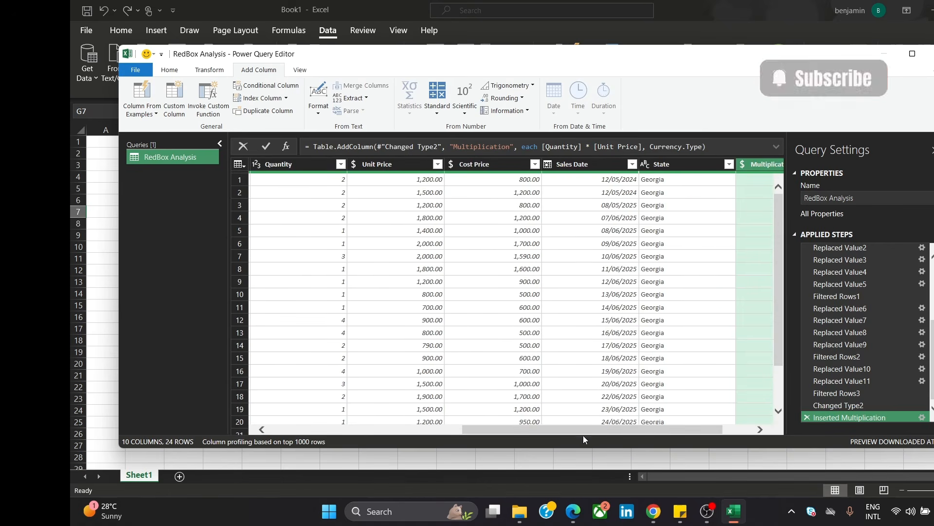
pyautogui.click(407, 507)
pyautogui.write('calc')
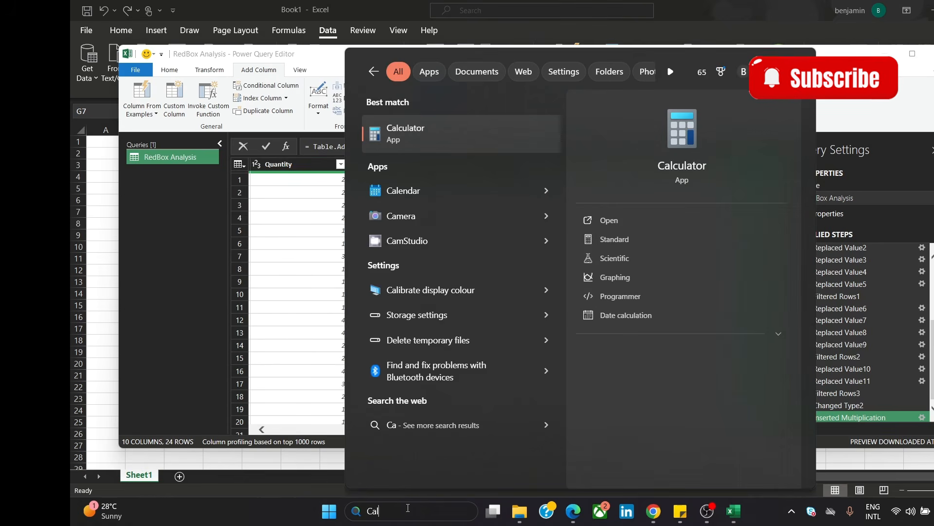
pyautogui.click(445, 128)
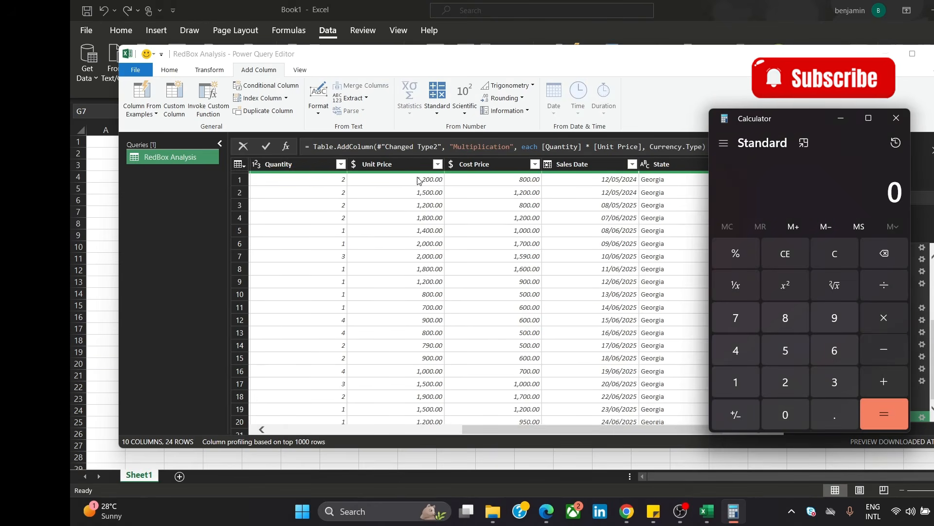
pyautogui.click(789, 393)
pyautogui.click(884, 321)
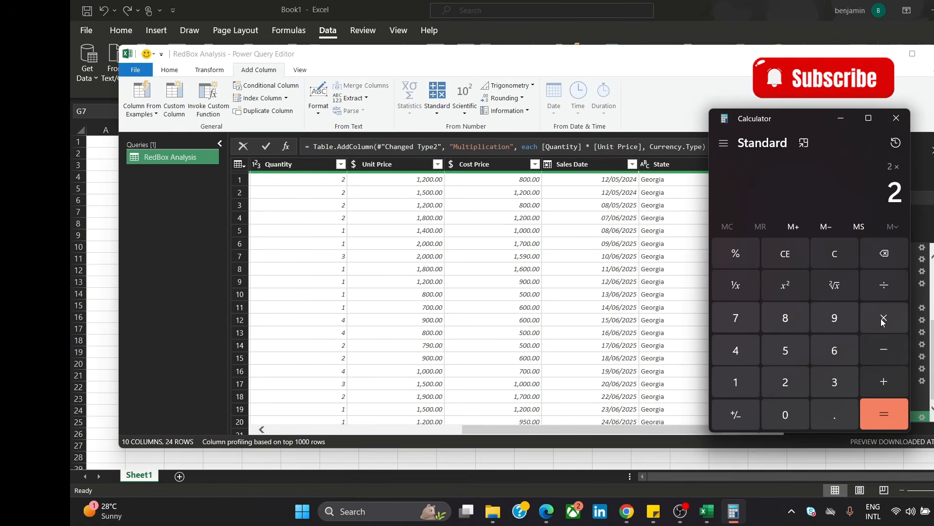
pyautogui.click(730, 382)
pyautogui.click(784, 384)
pyautogui.click(790, 408)
pyautogui.click(790, 407)
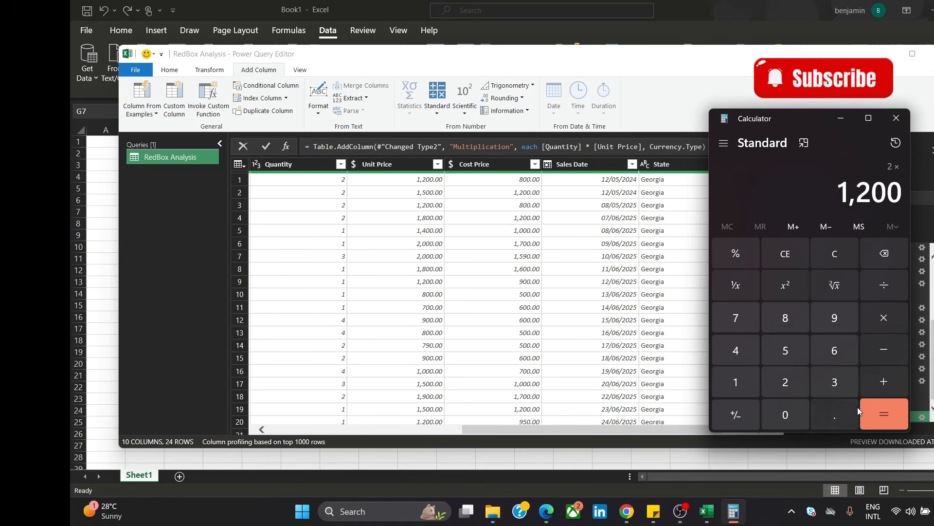
pyautogui.click(874, 407)
# Return to the Power Query Editor and check the first row's value in the Multiplication column.
pyautogui.click(604, 331)
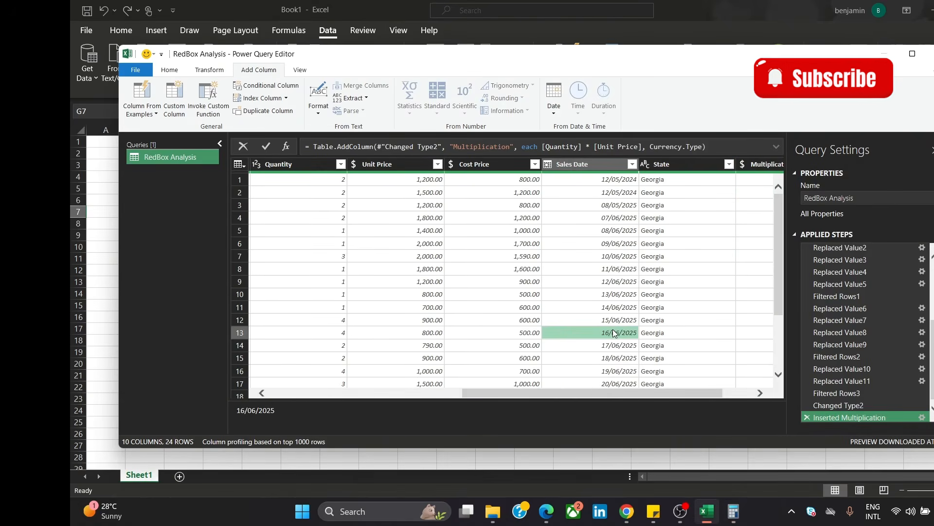
pyautogui.moveTo(576, 393); pyautogui.dragTo(754, 379)
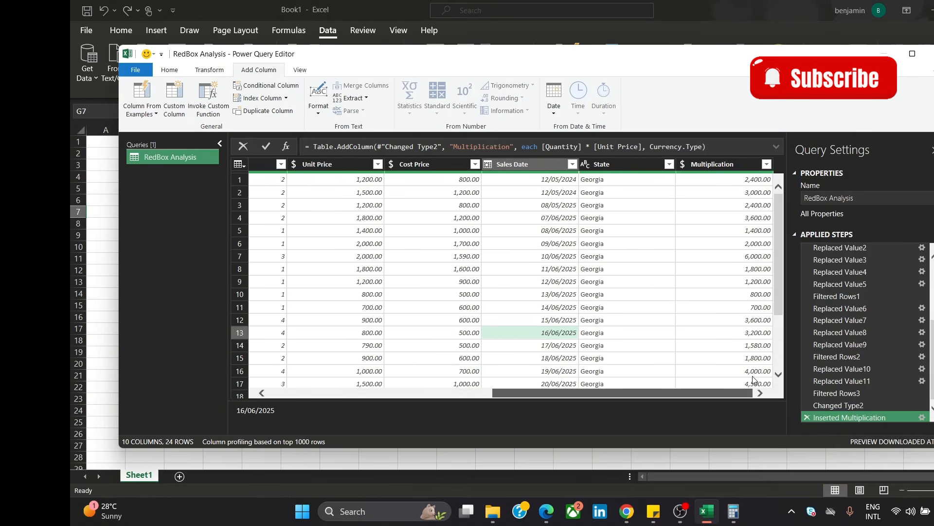
pyautogui.click(744, 178)
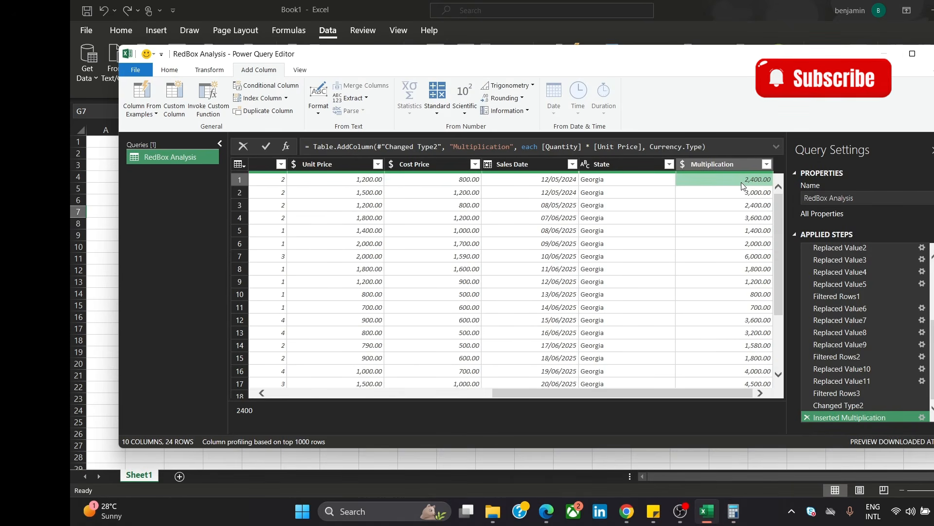
# Rename the Multiplication column to Total Sales.
pyautogui.click(726, 166)
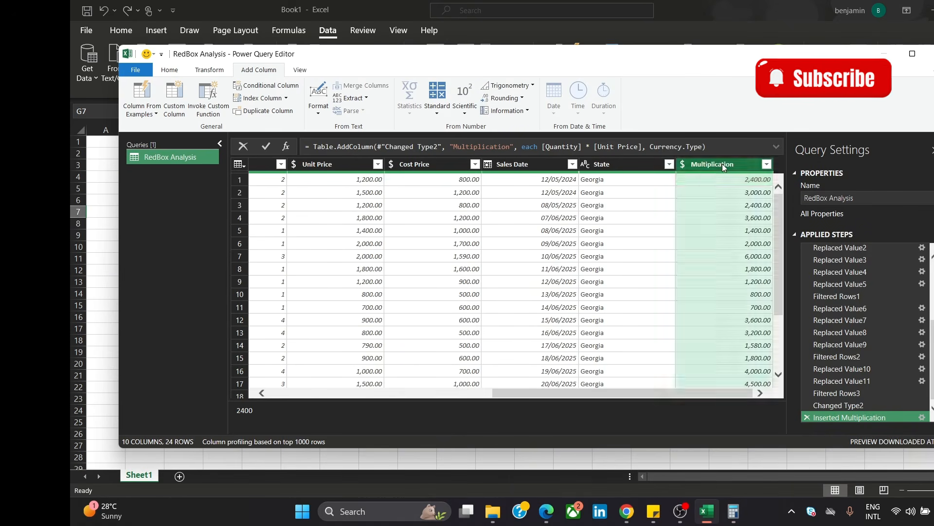
pyautogui.doubleClick(712, 163)
pyautogui.write('Total')
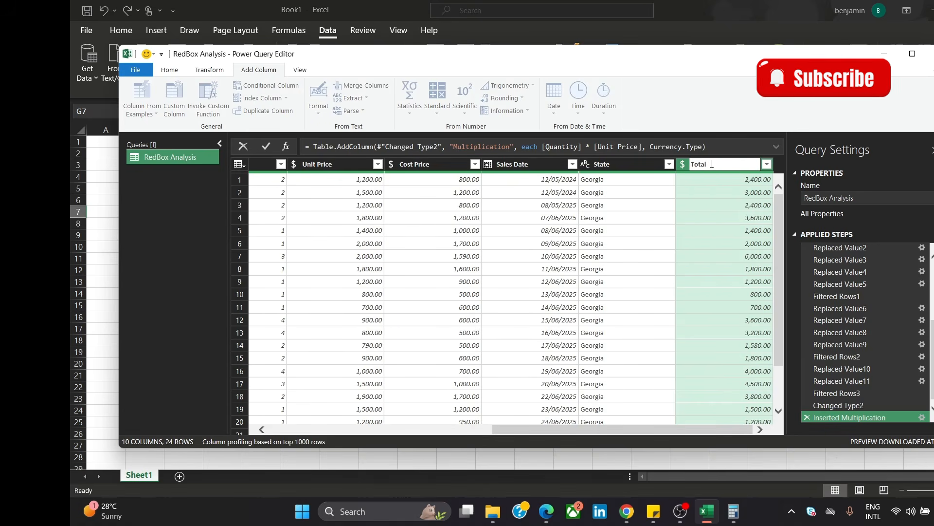
pyautogui.write(' Sales')
pyautogui.press('Return')
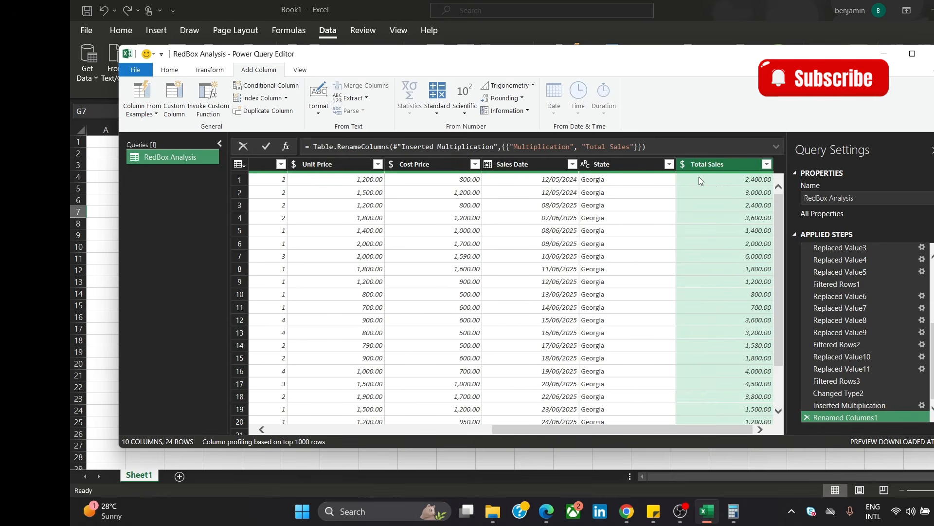
# Reorder the columns so that Total Sales directly follows Unit Price and Cost Price directly follows Quantity.
pyautogui.doubleClick(729, 165)
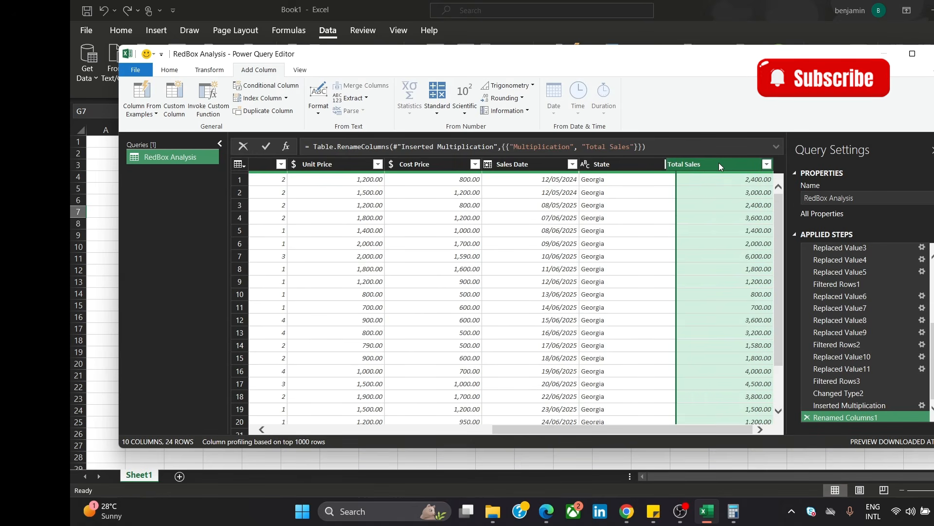
pyautogui.moveTo(719, 162)
pyautogui.mouseDown()
pyautogui.moveTo(640, 180)
pyautogui.moveTo(416, 180)
pyautogui.moveTo(432, 178)
pyautogui.mouseUp()
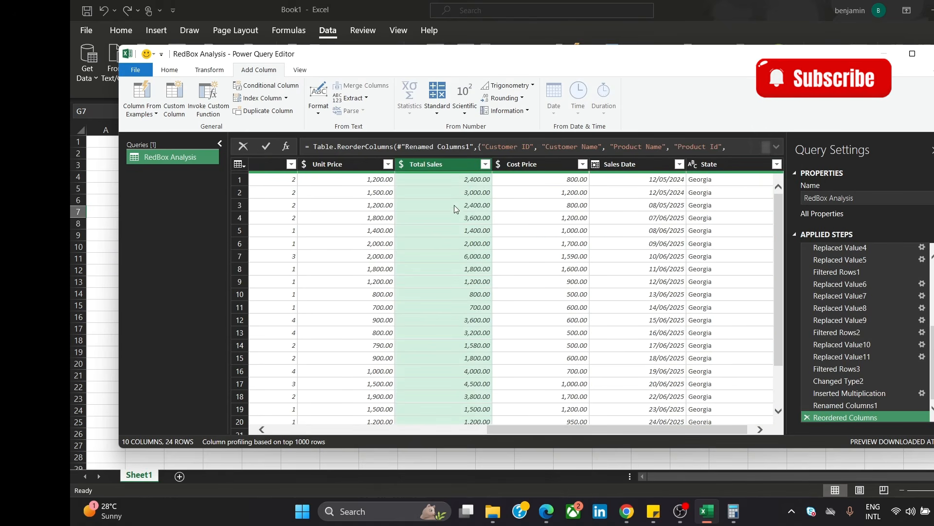
pyautogui.moveTo(510, 429); pyautogui.dragTo(454, 425)
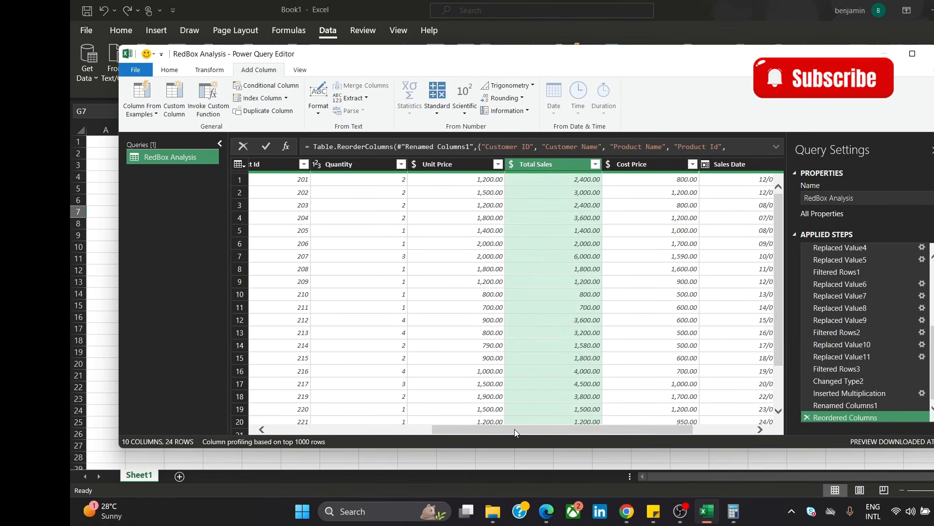
pyautogui.moveTo(515, 428); pyautogui.dragTo(655, 422)
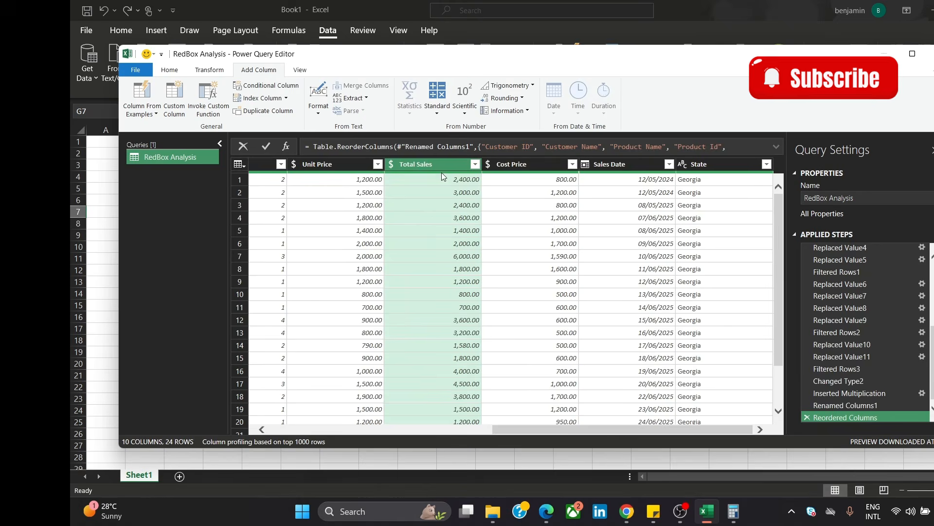
# Add a new column that multiplies the Quantity column by the Cost Price column.
pyautogui.click(325, 166)
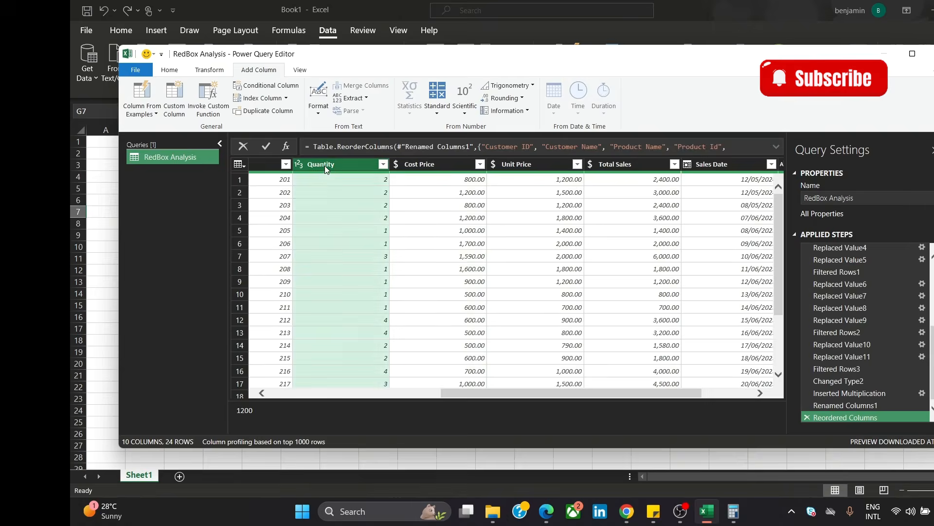
pyautogui.keyDown('ctrl'); pyautogui.click(424, 166); pyautogui.keyUp('ctrl')
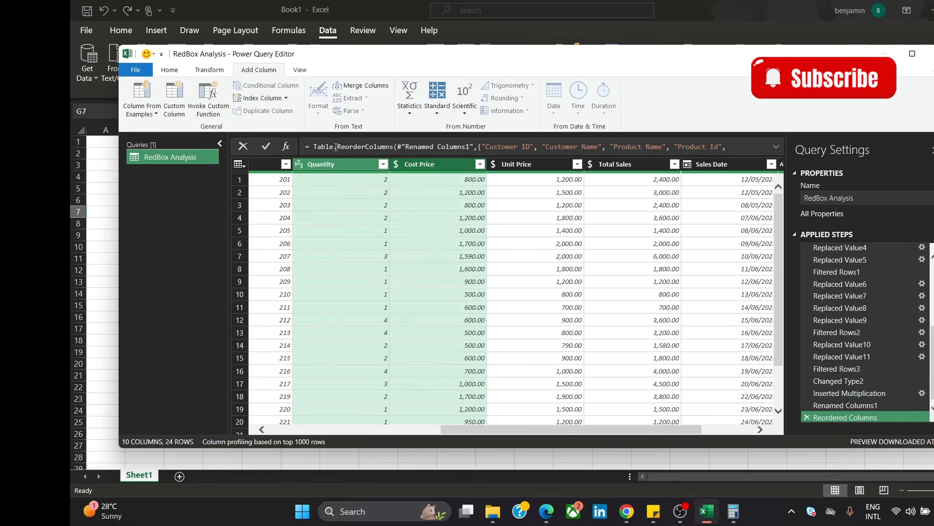
pyautogui.click(439, 94)
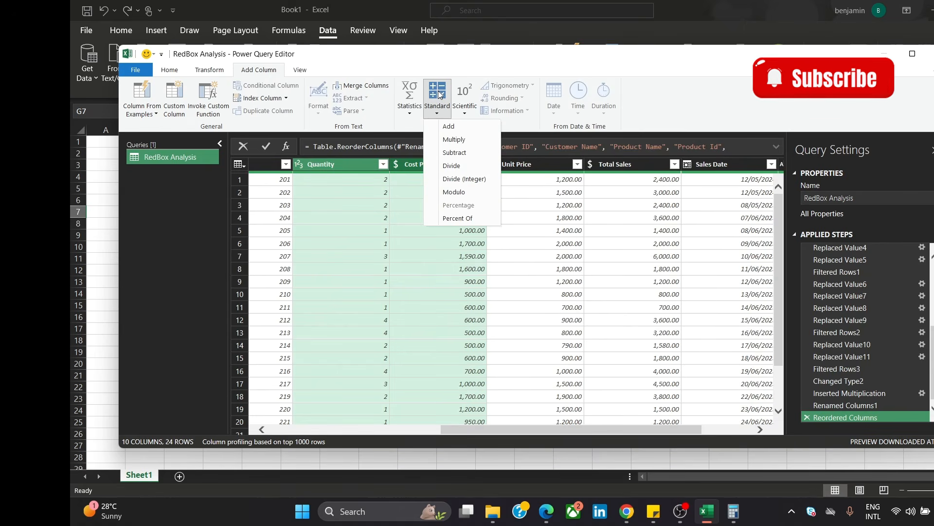
pyautogui.click(463, 140)
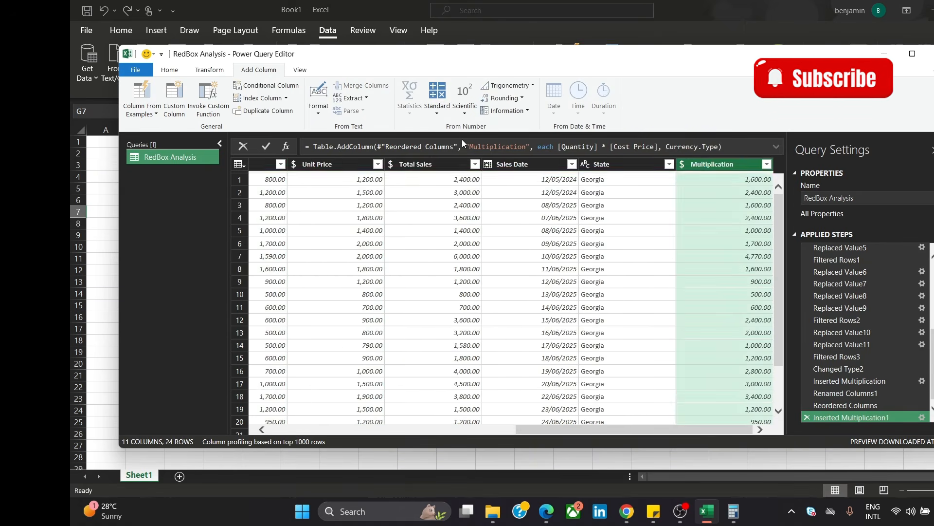
# Rename the new Quantity-by-Cost Price multiplication column to Total Cost.
pyautogui.doubleClick(710, 164)
pyautogui.write('T')
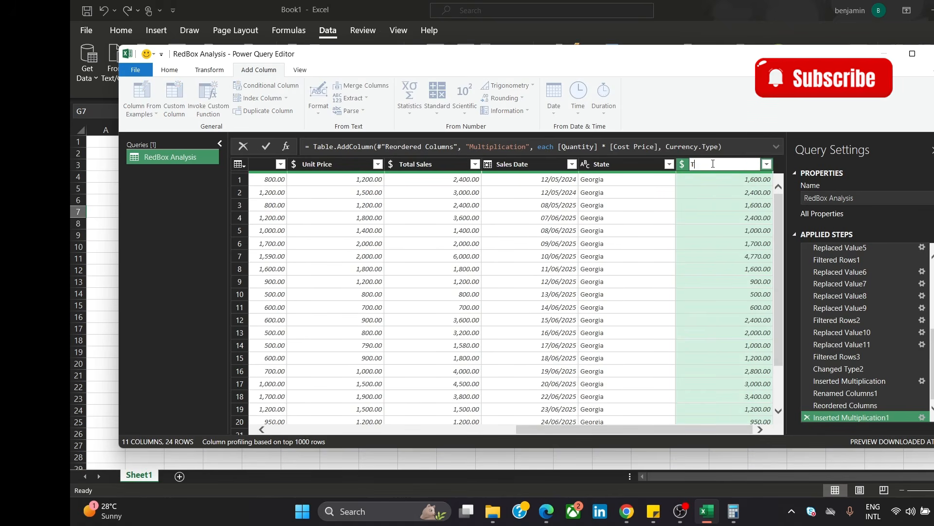
pyautogui.write('otal Cost')
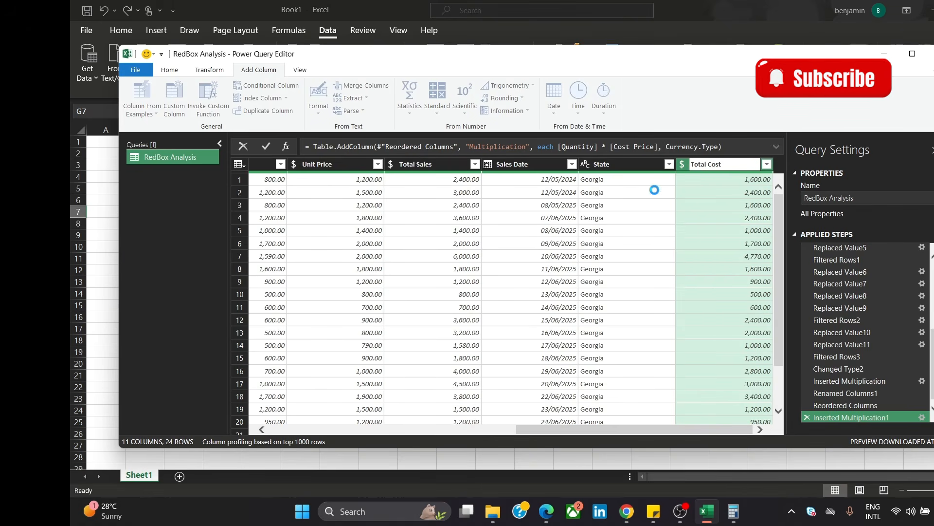
# Move the Total Cost column so that it directly follows Total Sales.
pyautogui.press('Return')
pyautogui.moveTo(722, 165); pyautogui.dragTo(529, 179)
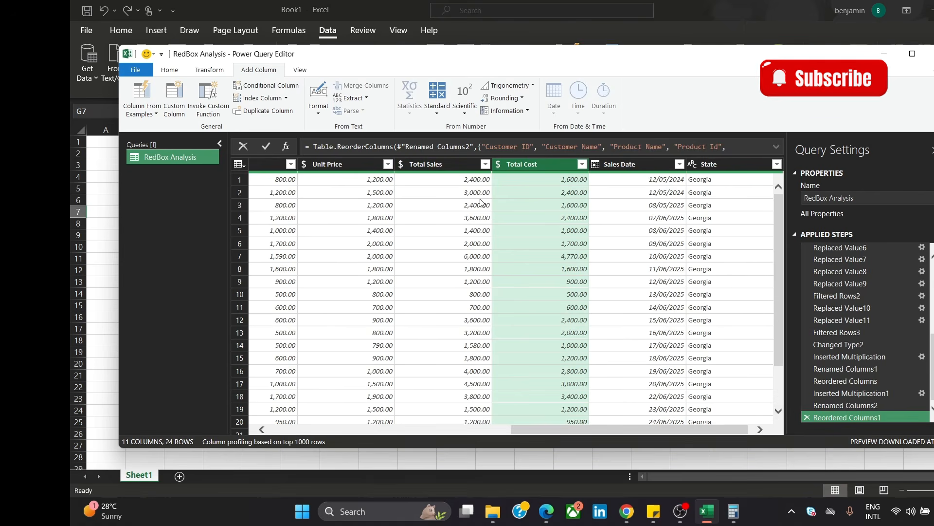
# Add a new column that subtracts the Total Cost column from the Total Sales column.
pyautogui.click(440, 164)
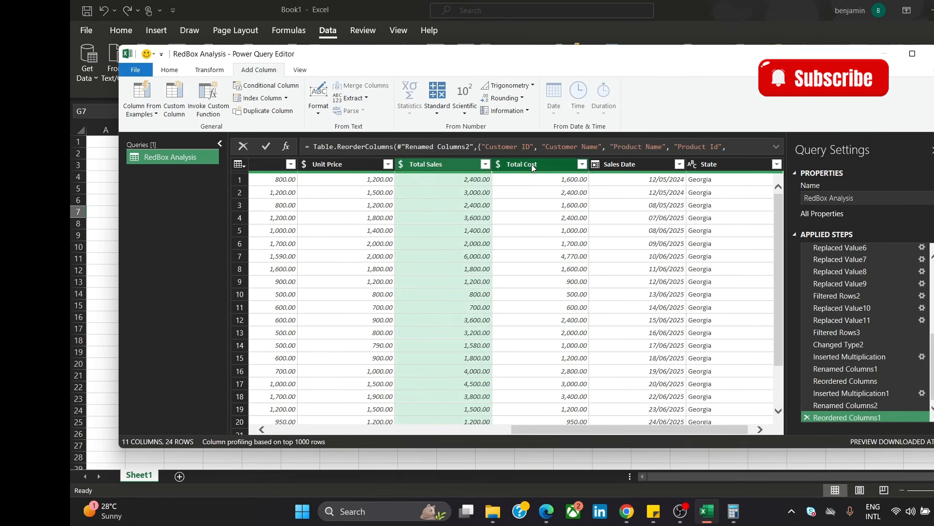
pyautogui.click(531, 164)
pyautogui.click(429, 164)
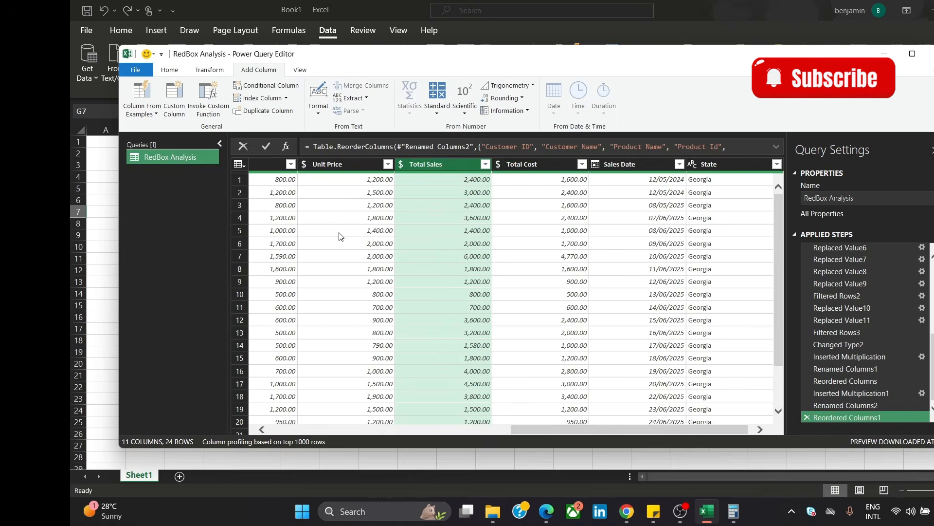
pyautogui.click(355, 230)
pyautogui.click(450, 166)
pyautogui.keyDown('ctrl'); pyautogui.click(525, 164); pyautogui.keyUp('ctrl')
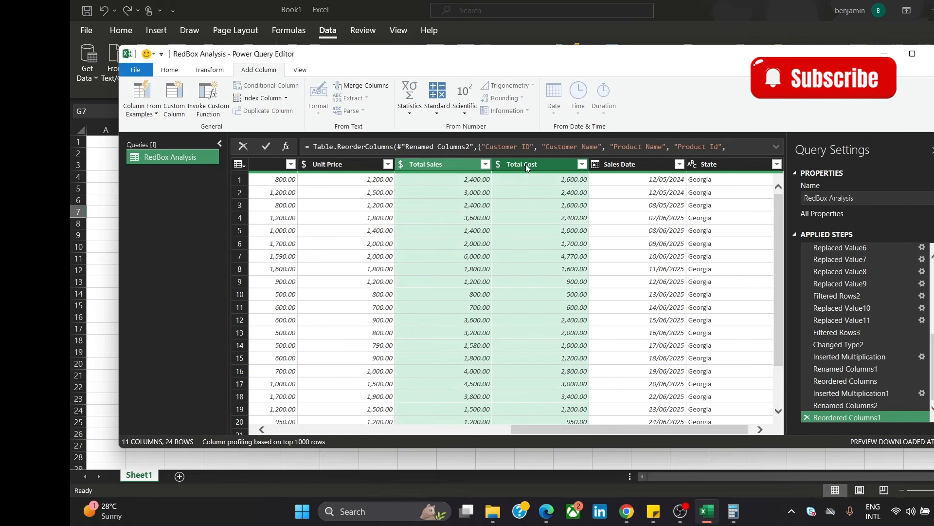
pyautogui.click(431, 102)
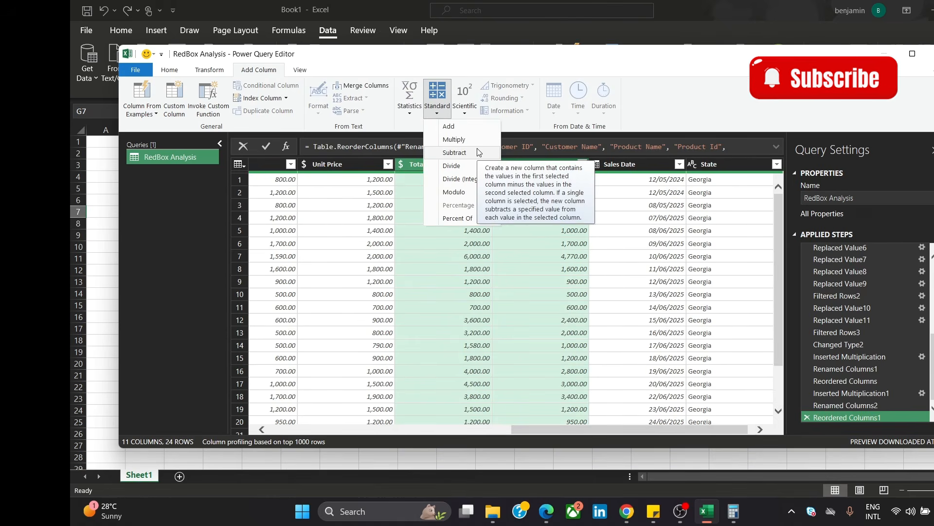
pyautogui.click(454, 152)
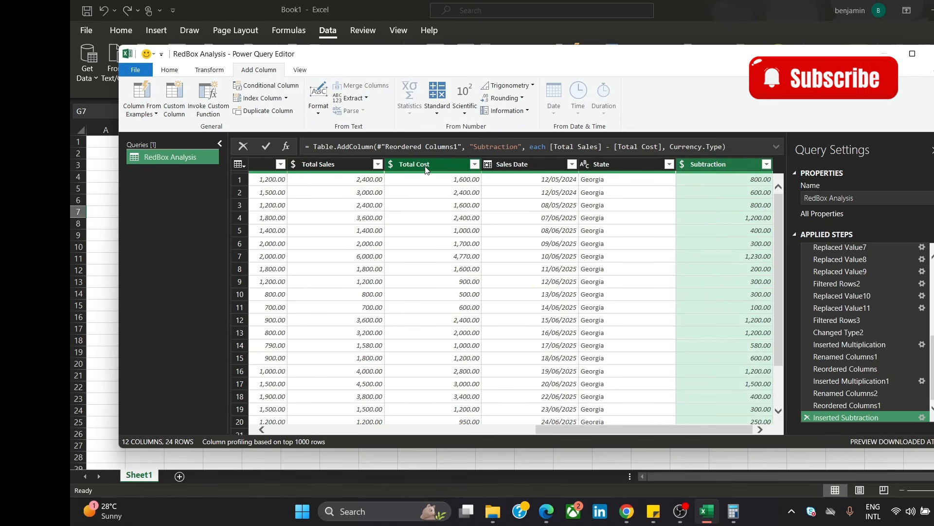
# Rename the Subtraction column to Profit and move it directly after Total Cost.
pyautogui.doubleClick(710, 164)
pyautogui.write('rofit')
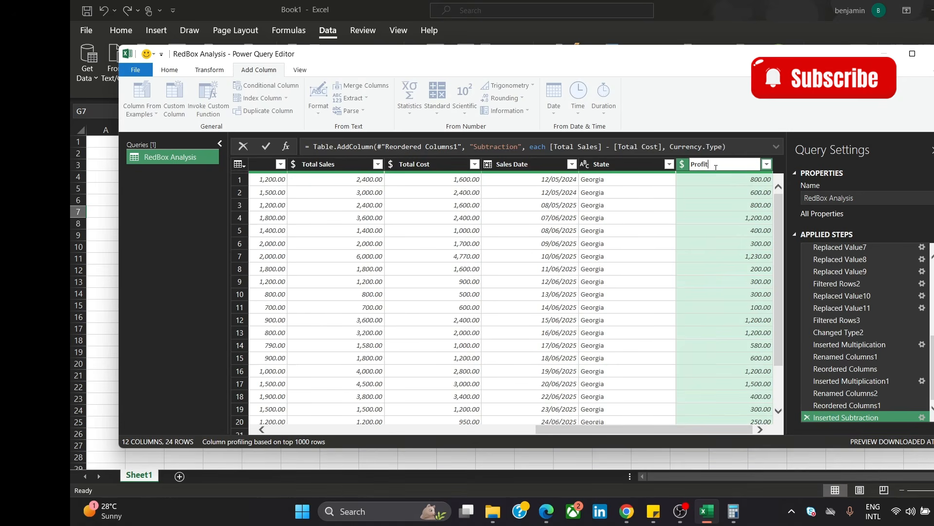
pyautogui.press('Return')
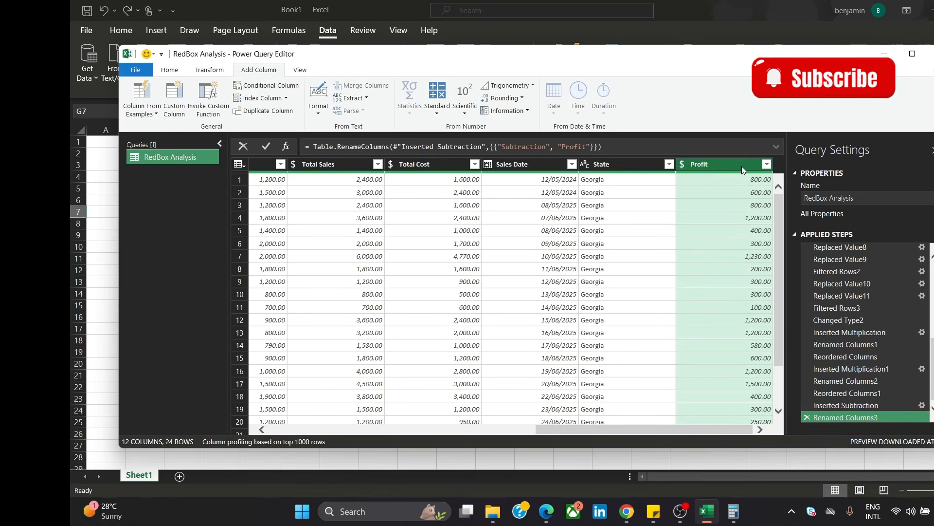
pyautogui.moveTo(741, 166); pyautogui.dragTo(555, 180)
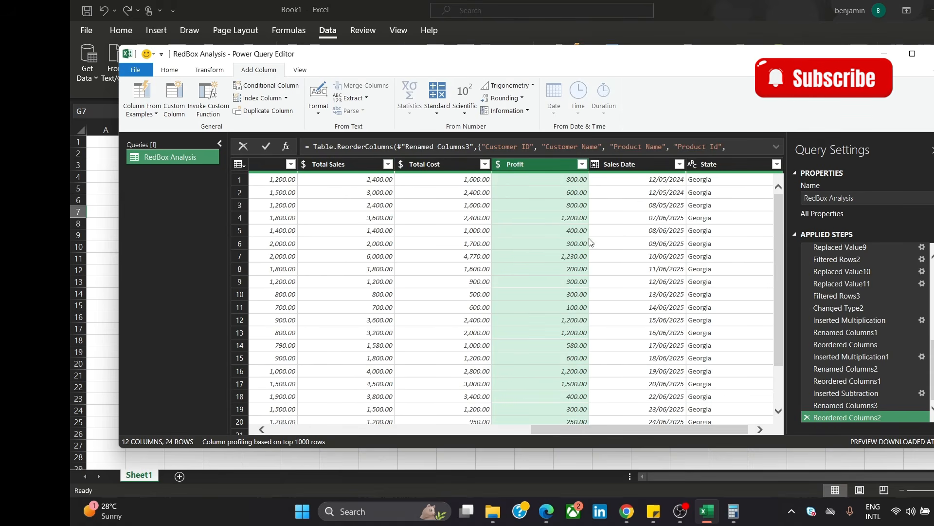
# Check the first row's profit in Calculator by computing 2400 minus 1600, and return to the query.
pyautogui.click(733, 511)
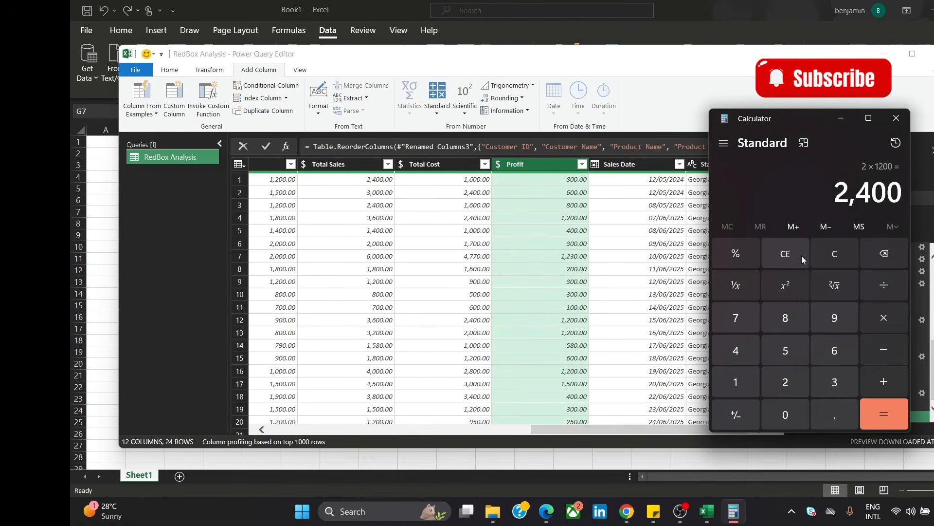
pyautogui.click(794, 250)
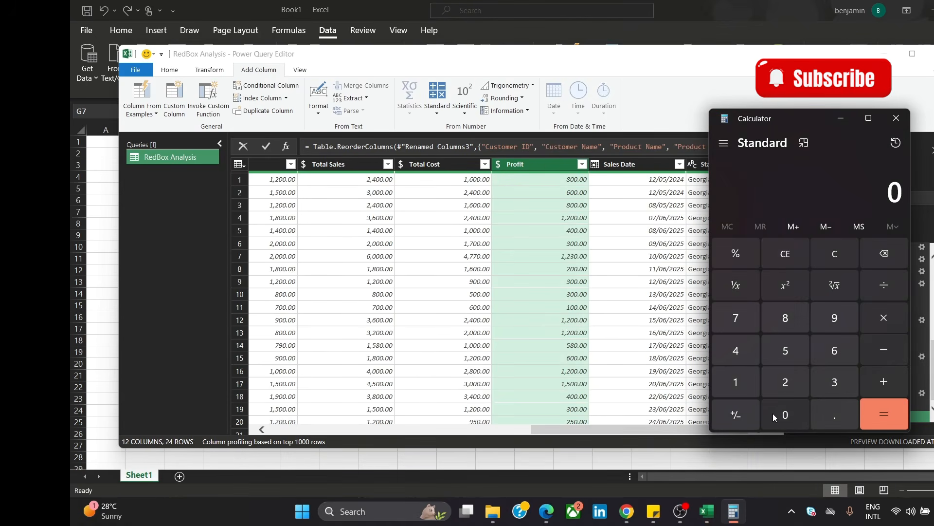
pyautogui.click(784, 383)
pyautogui.click(745, 354)
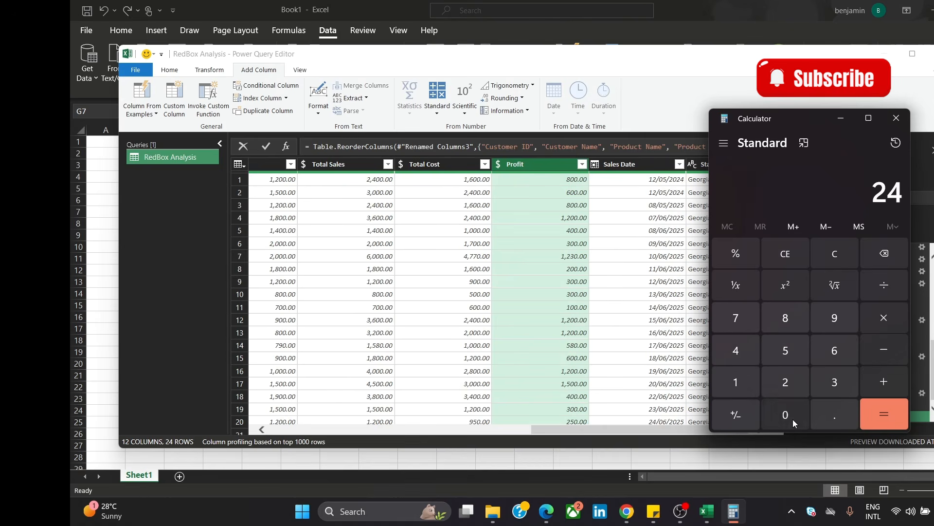
pyautogui.click(790, 419)
pyautogui.click(790, 418)
pyautogui.click(892, 349)
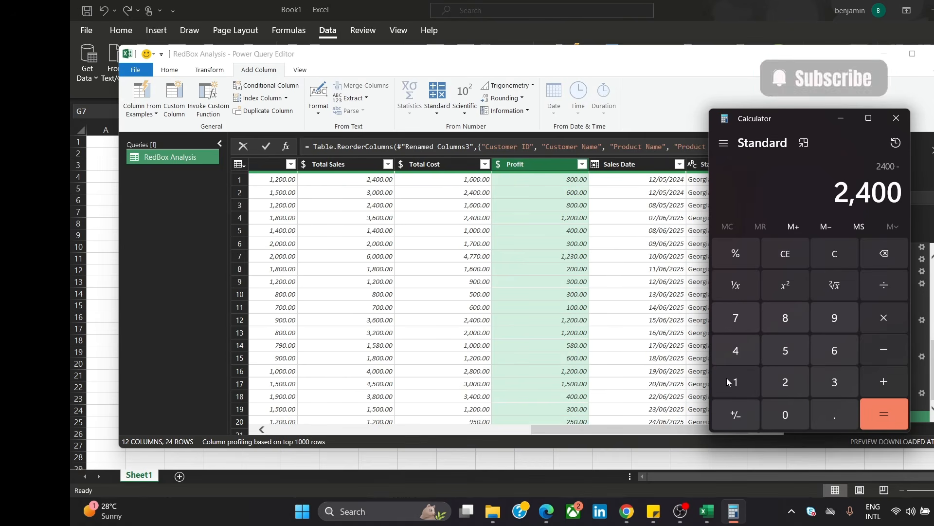
pyautogui.click(747, 376)
pyautogui.click(818, 349)
pyautogui.click(786, 419)
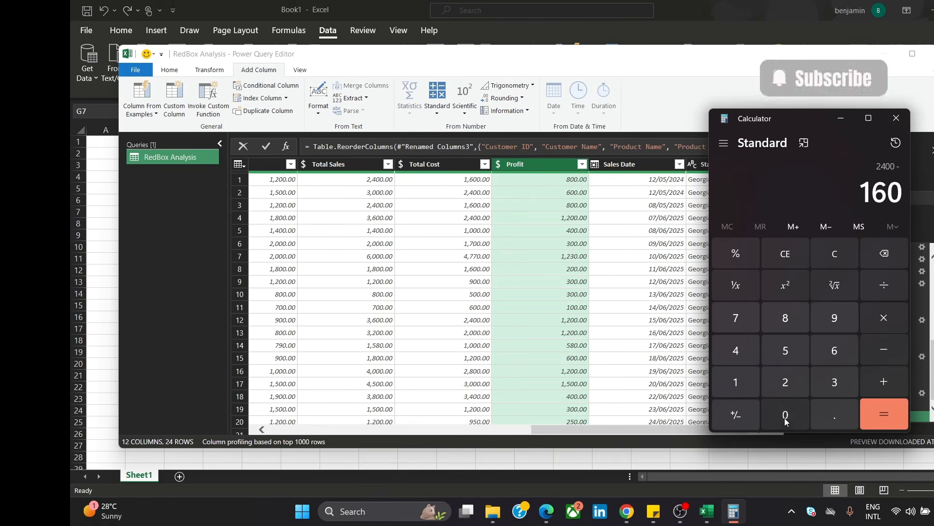
pyautogui.click(785, 419)
pyautogui.click(896, 414)
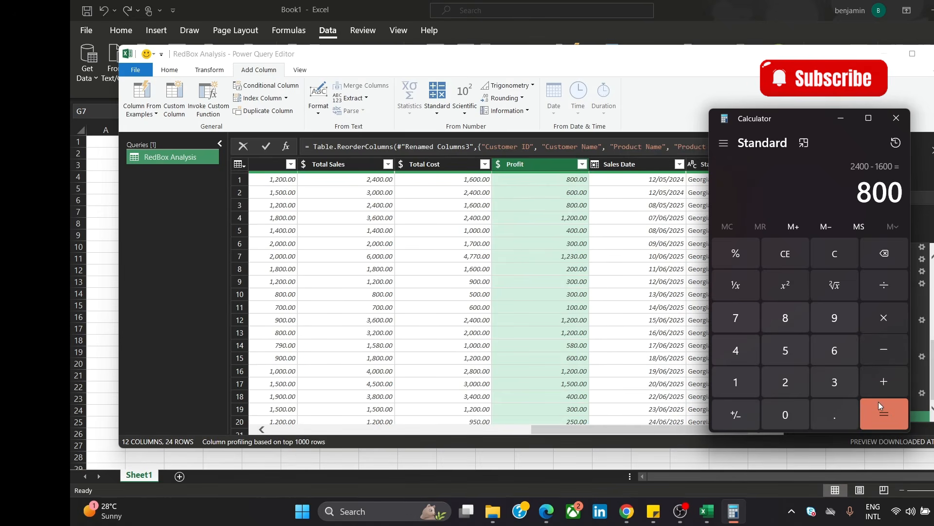
pyautogui.click(842, 120)
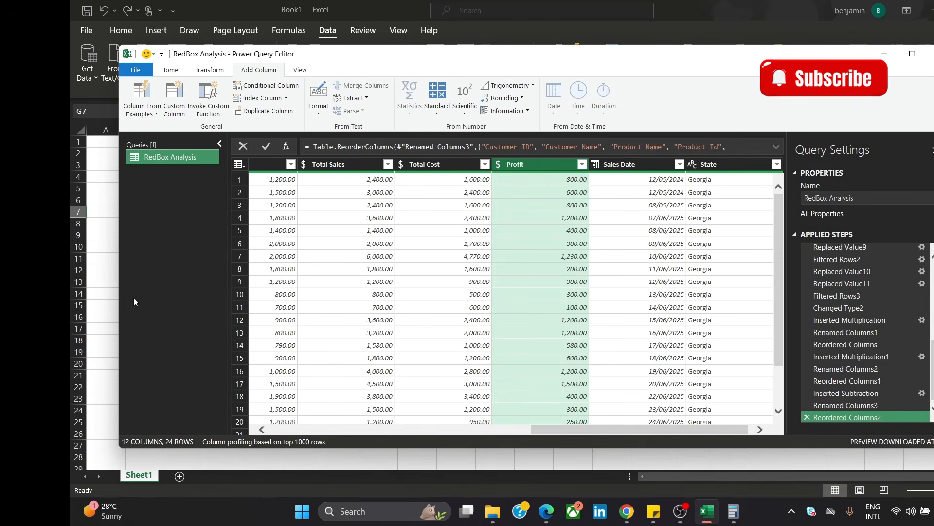
# Review the query's columns, then close the editor and load the RedBox Analysis query into the workbook.
pyautogui.moveTo(576, 429); pyautogui.dragTo(651, 359)
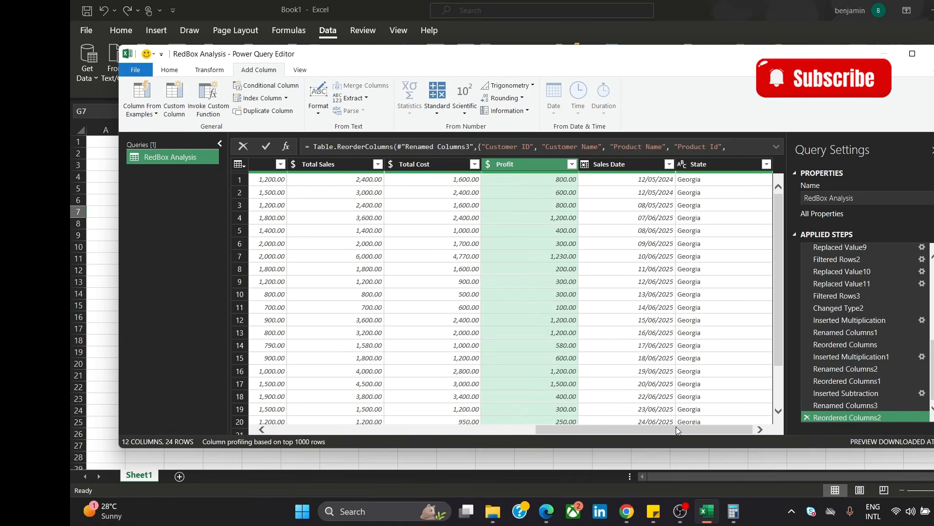
pyautogui.moveTo(676, 430); pyautogui.dragTo(388, 412)
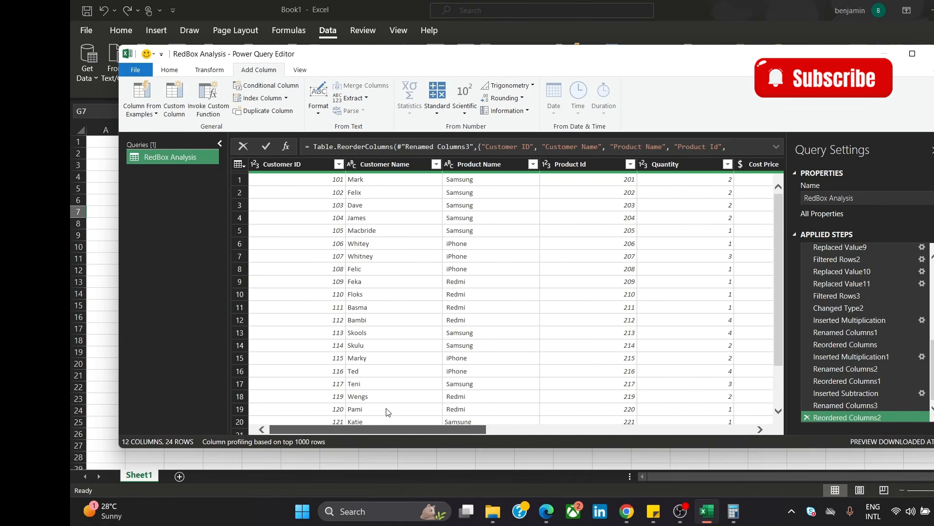
pyautogui.click(171, 71)
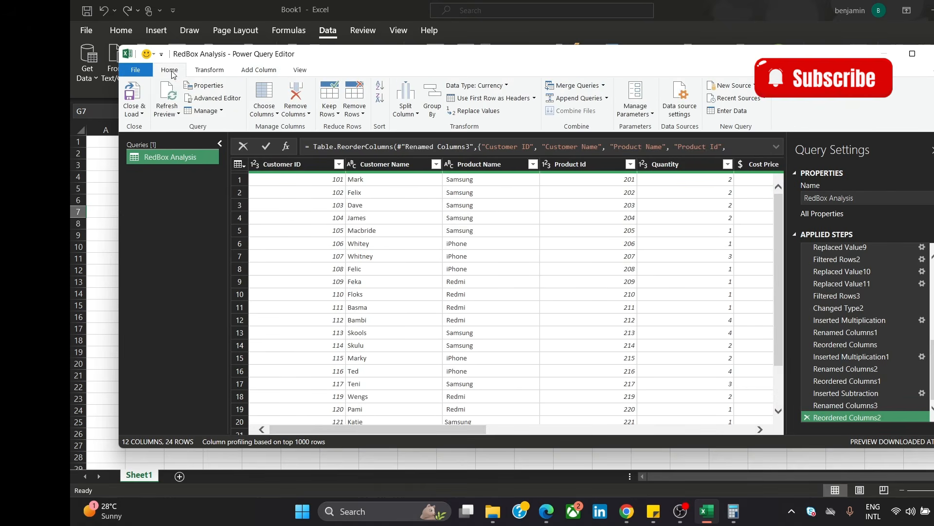
pyautogui.click(138, 103)
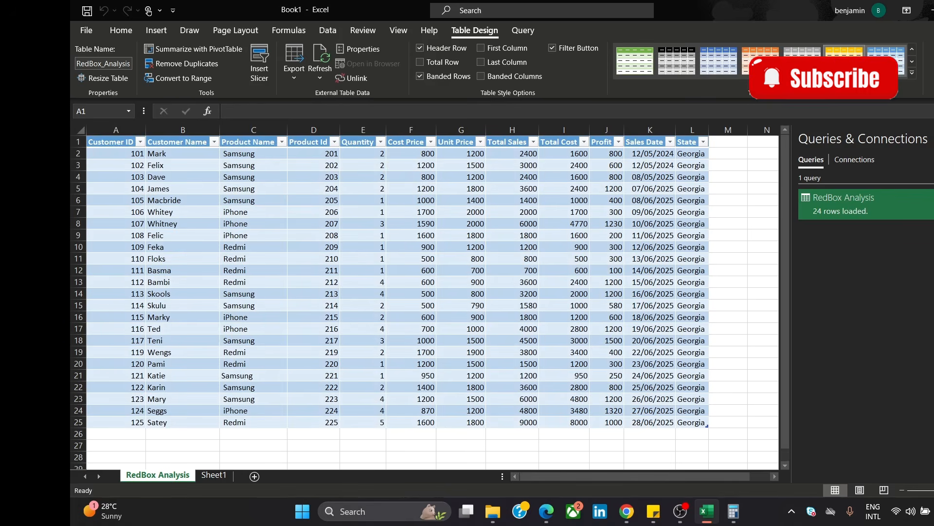
# Try several colour styles on the loaded RedBox_Analysis table and settle on the green banded style.
pyautogui.click(845, 61)
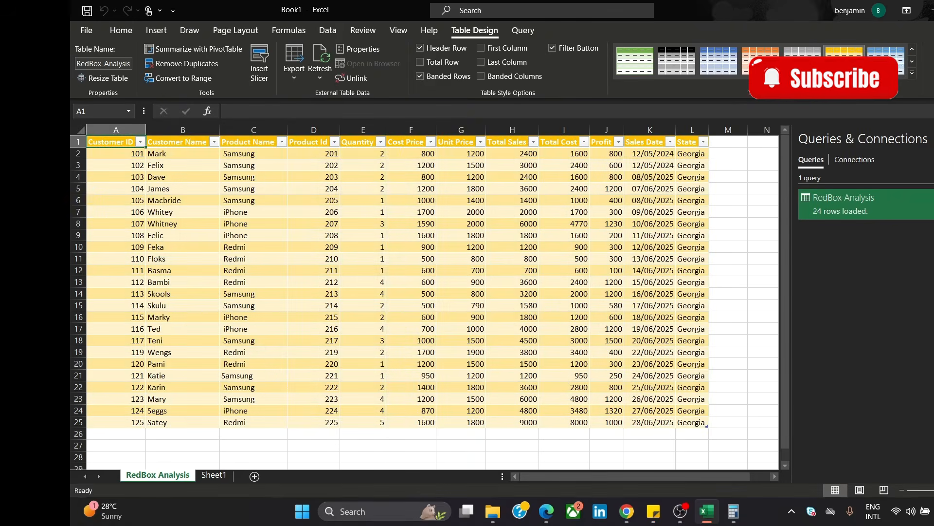
pyautogui.click(648, 62)
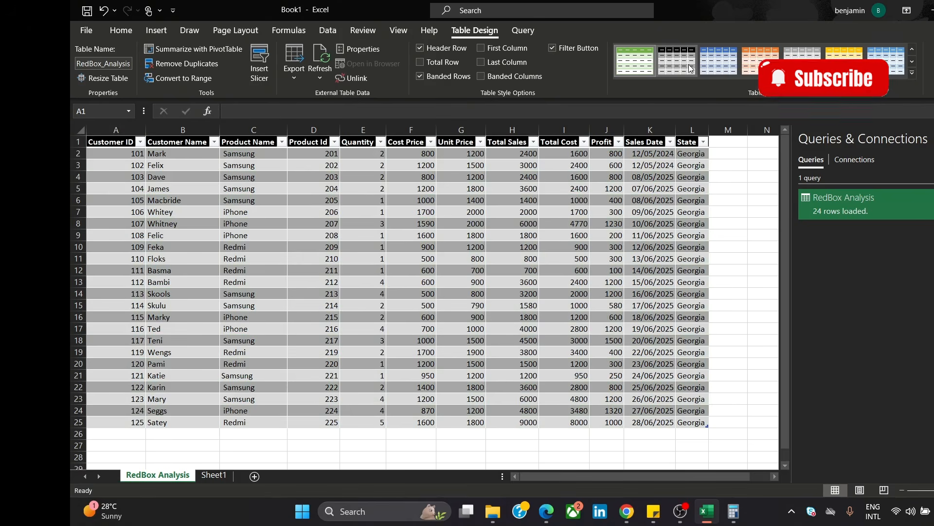
pyautogui.click(689, 65)
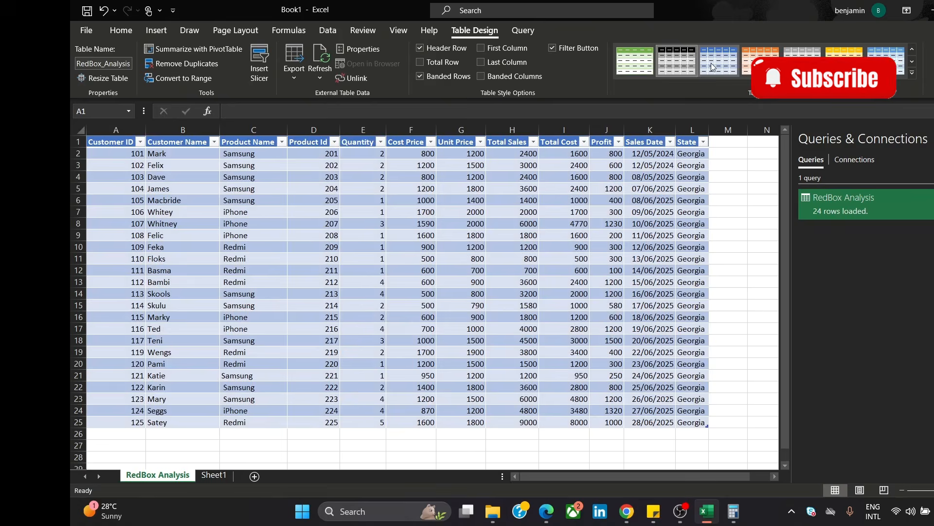
pyautogui.click(723, 59)
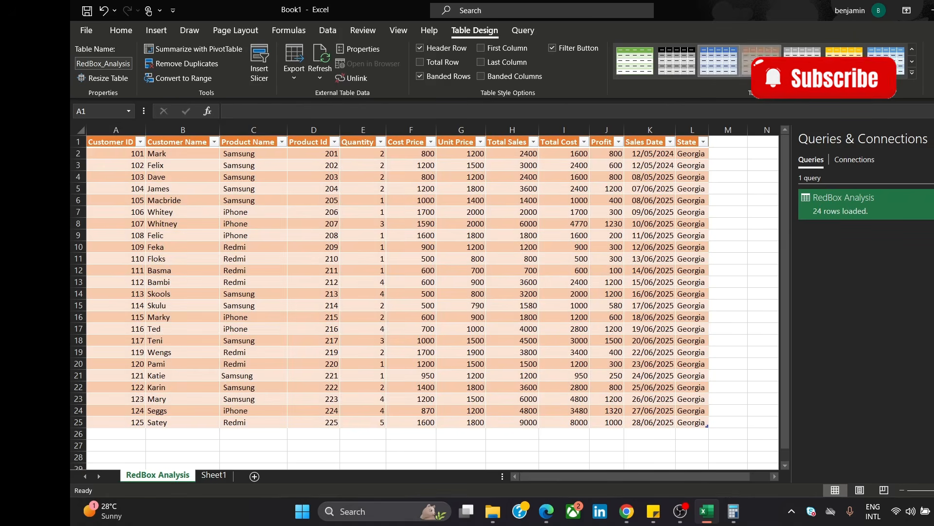
pyautogui.click(763, 64)
pyautogui.click(802, 64)
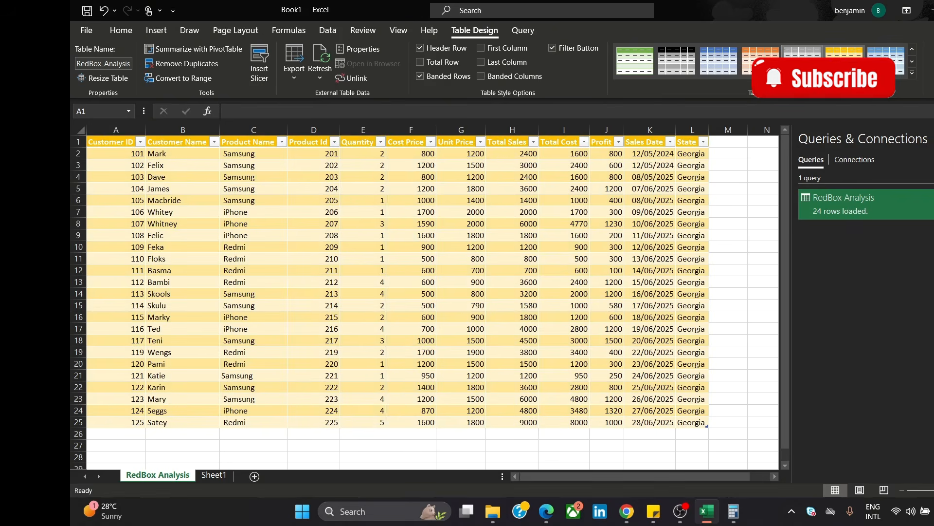
pyautogui.click(885, 64)
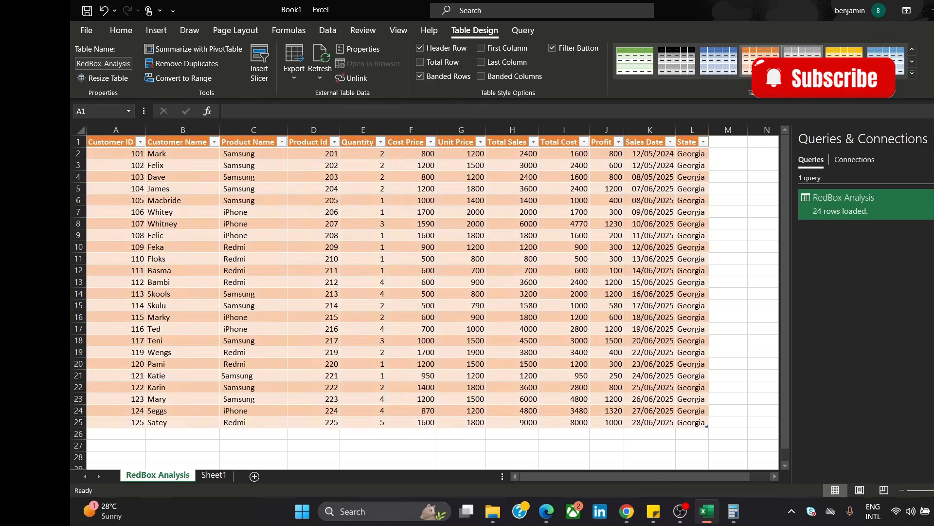
pyautogui.click(761, 64)
pyautogui.click(643, 62)
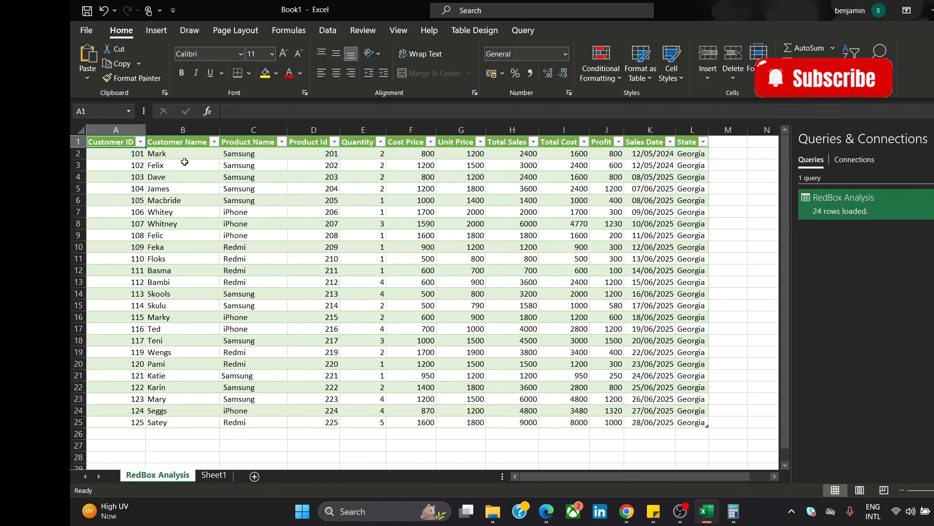
# Create a PivotTable from the RedBox_Analysis table on a new worksheet.
pyautogui.click(184, 162)
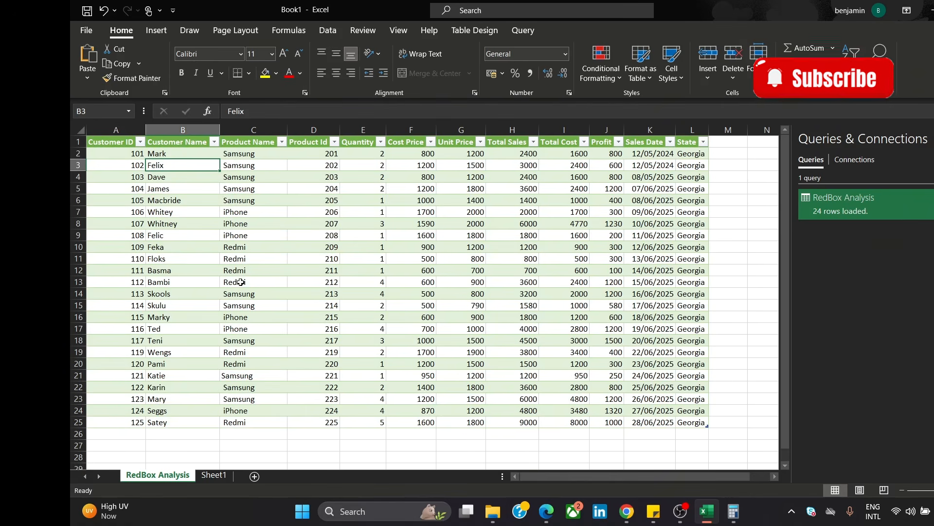
pyautogui.click(153, 35)
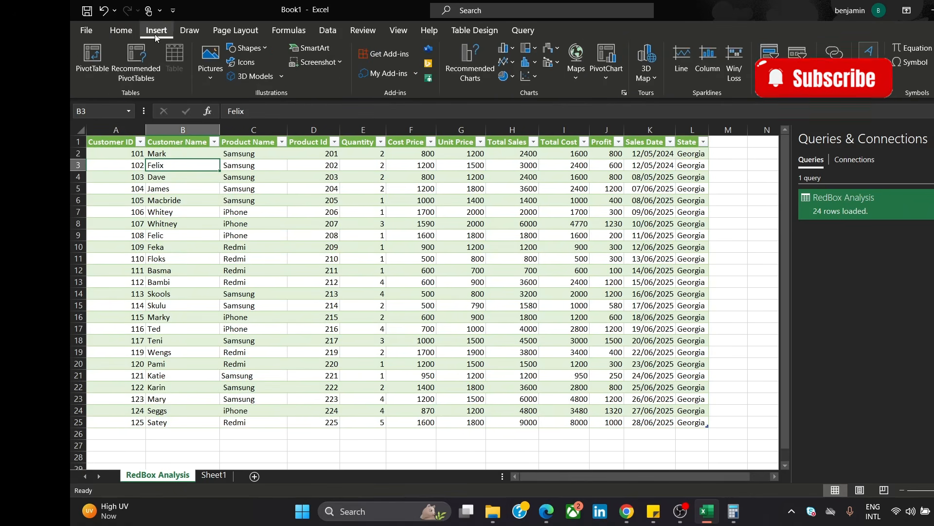
pyautogui.click(96, 57)
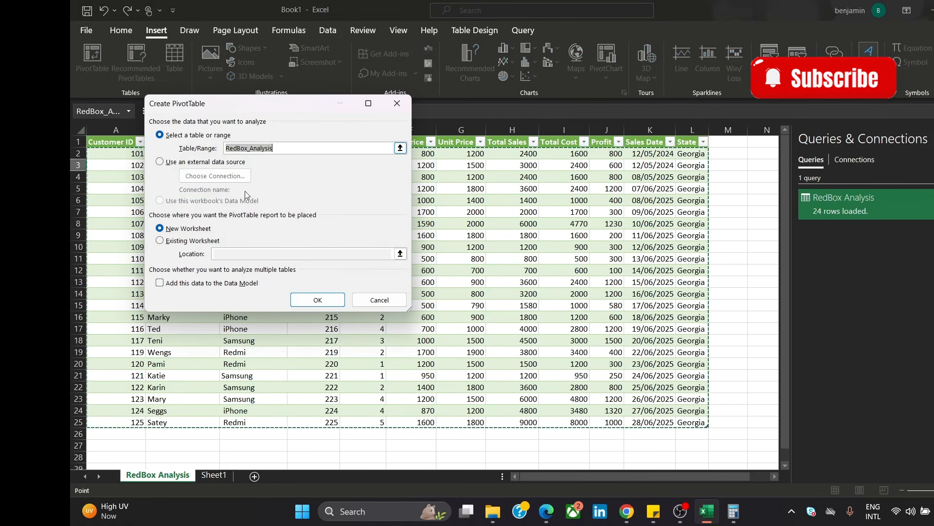
pyautogui.click(319, 301)
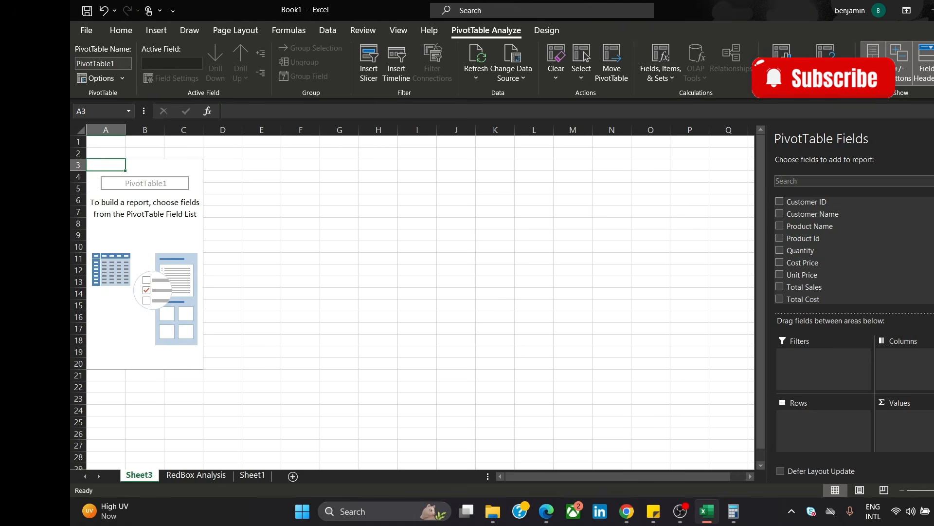
# Add the Total Sales field to the PivotTable's values and remove it again.
pyautogui.scroll(-2, 827, 244)
pyautogui.scroll(2, 827, 244)
pyautogui.scroll(-2, 827, 243)
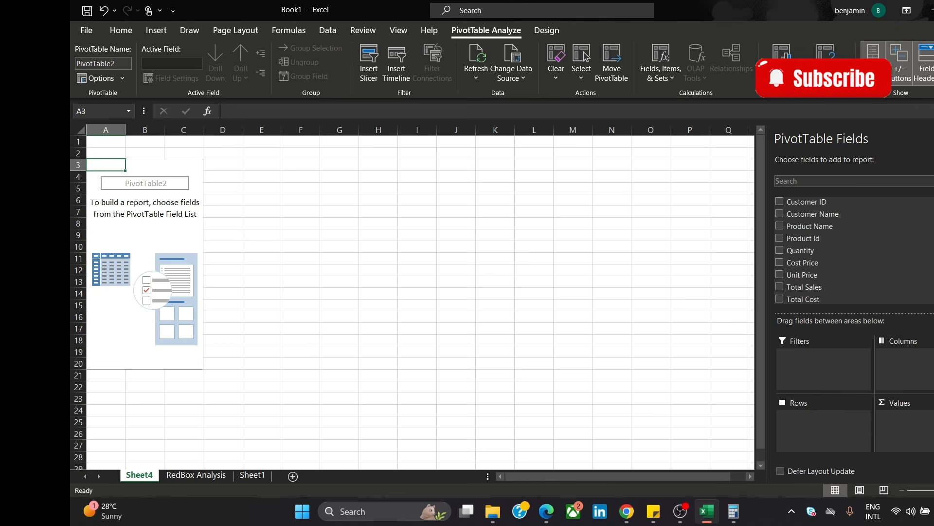
pyautogui.scroll(-3, 827, 248)
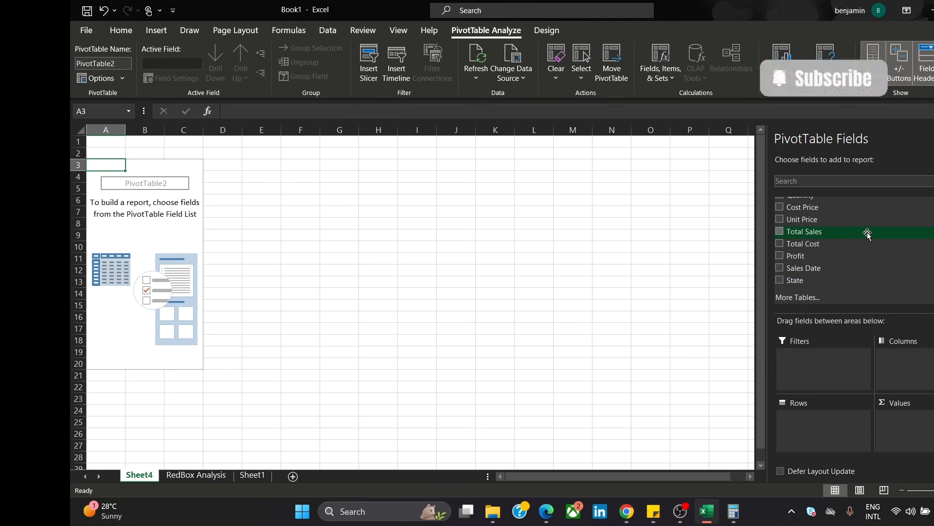
pyautogui.moveTo(868, 233); pyautogui.dragTo(901, 424)
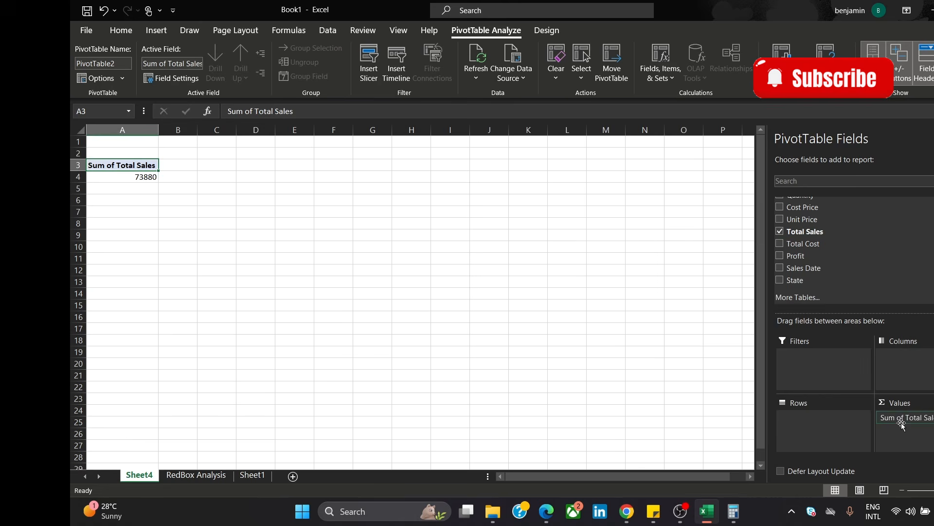
pyautogui.click(928, 419)
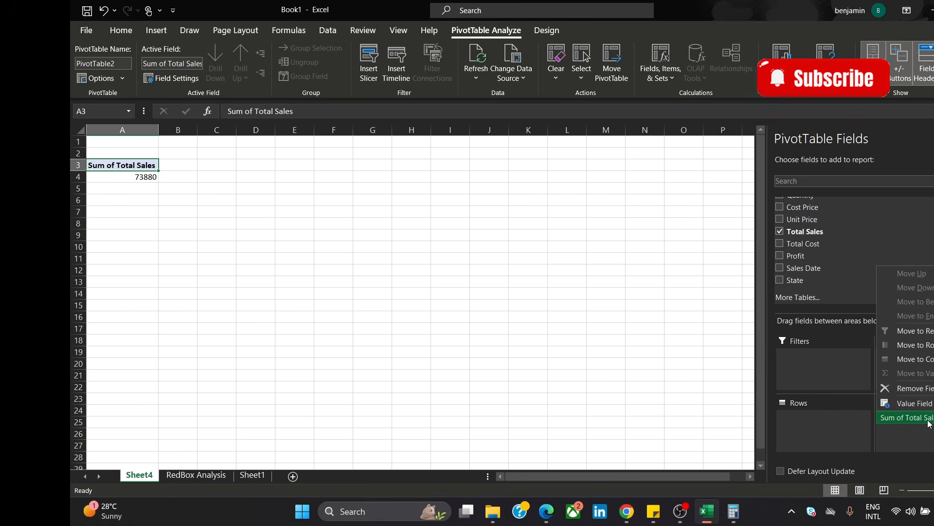
pyautogui.click(916, 387)
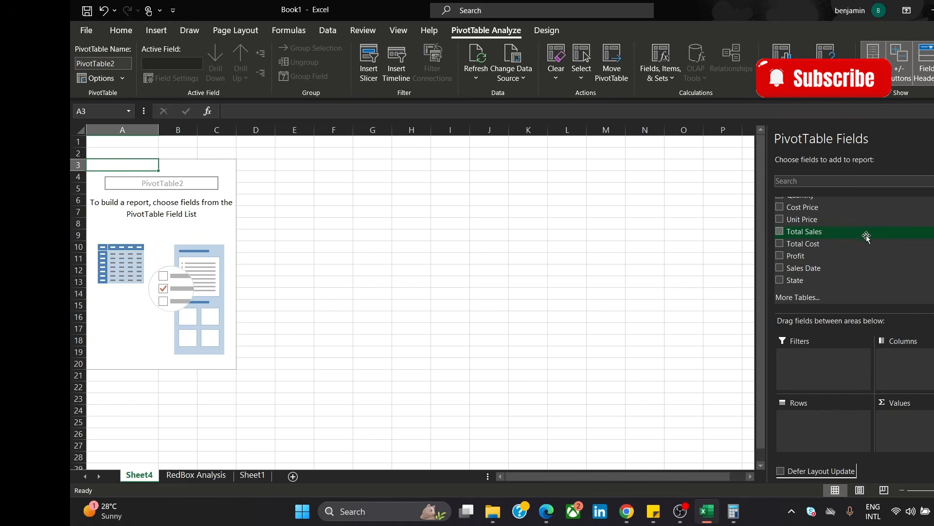
# Summarize the sum of Total Sales by Customer Name, with Total Sales as values and Customer Name as rows.
pyautogui.moveTo(848, 232); pyautogui.dragTo(932, 417)
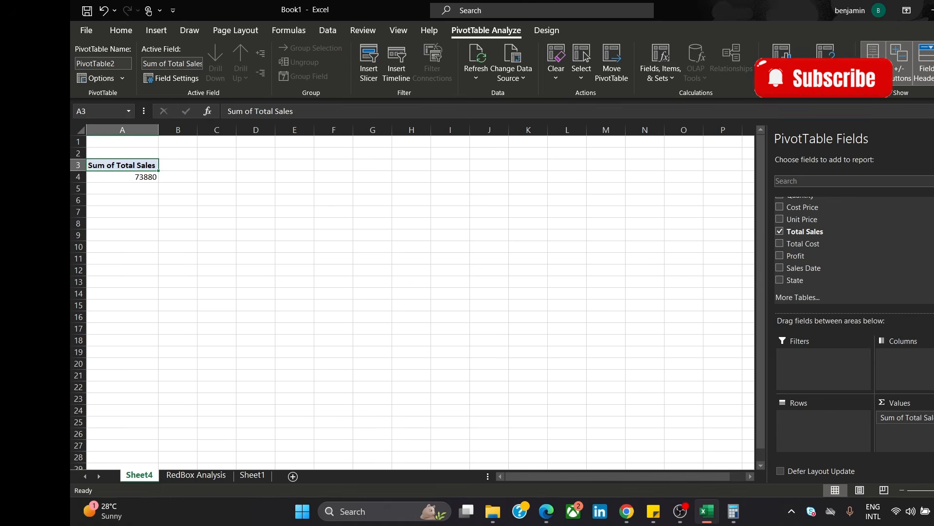
pyautogui.scroll(3, 847, 221)
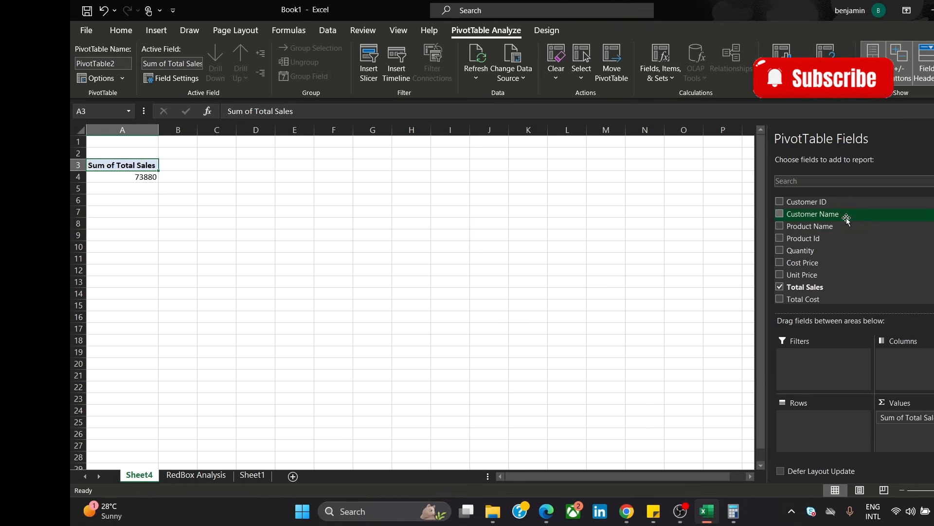
pyautogui.moveTo(847, 220); pyautogui.dragTo(820, 422)
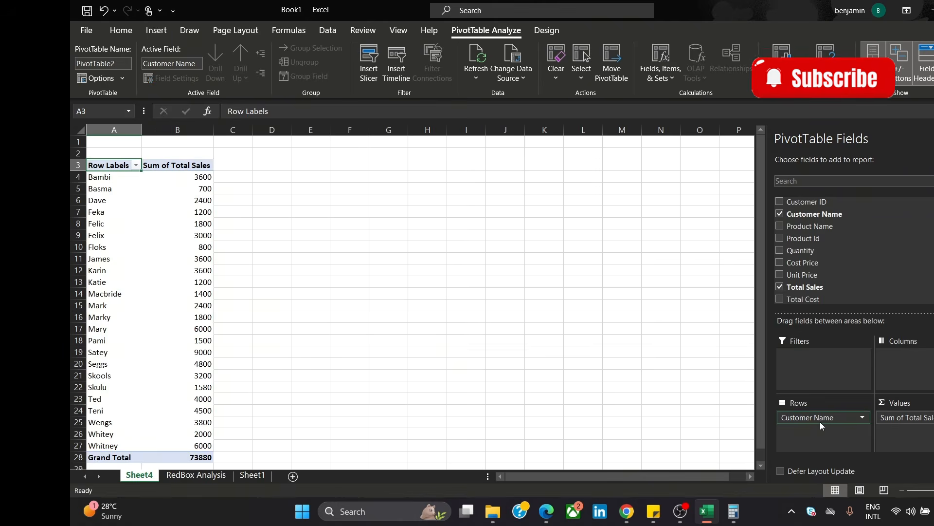
# Rename the PivotTable's Row Labels header to Customer Name.
pyautogui.doubleClick(112, 166)
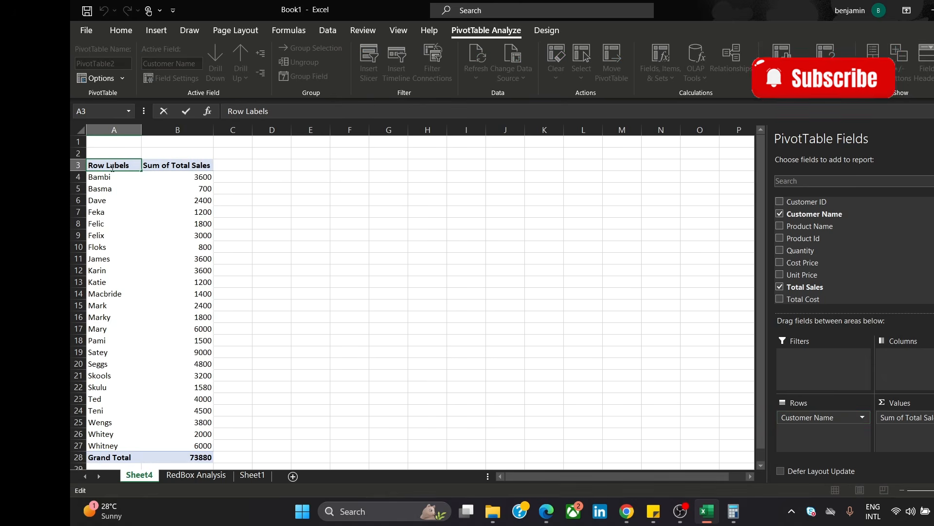
pyautogui.write('Cust')
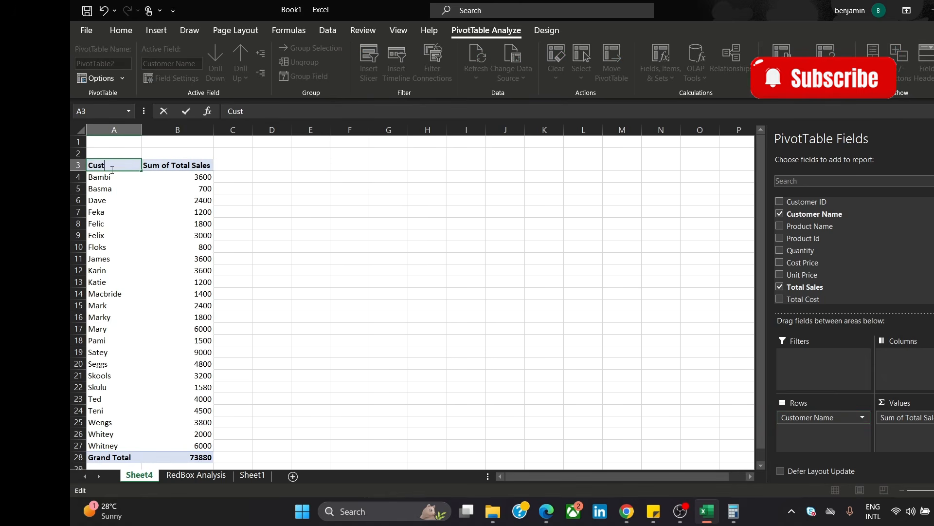
pyautogui.write('omer Name')
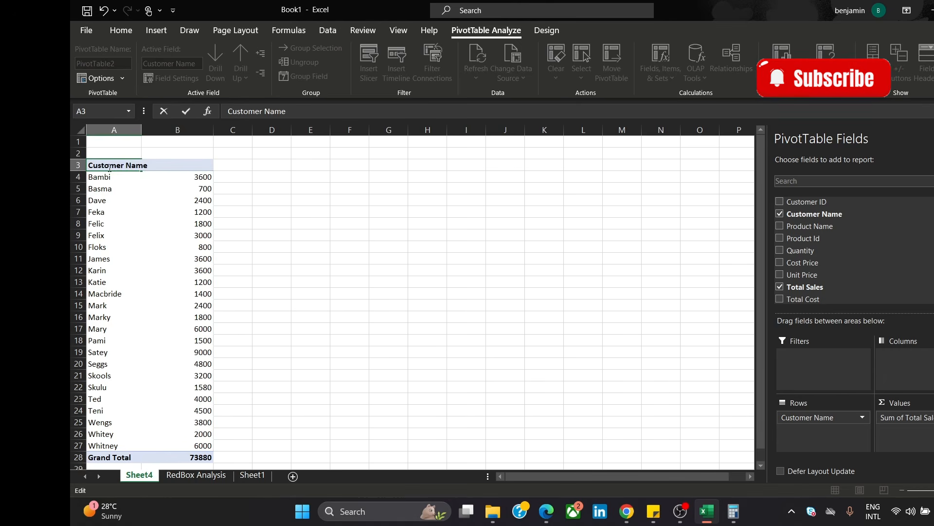
pyautogui.click(250, 174)
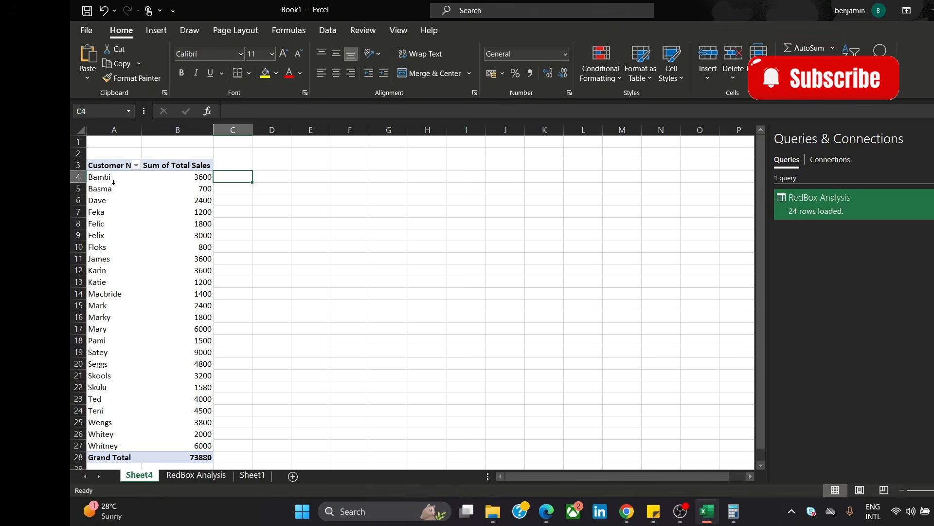
# Examine the first customers in the PivotTable together with their summed total sales.
pyautogui.click(197, 181)
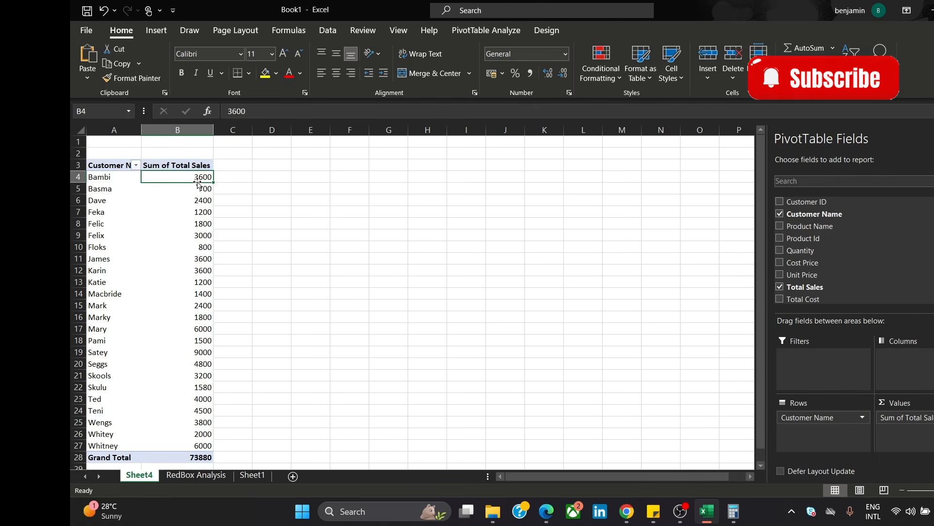
pyautogui.click(117, 177)
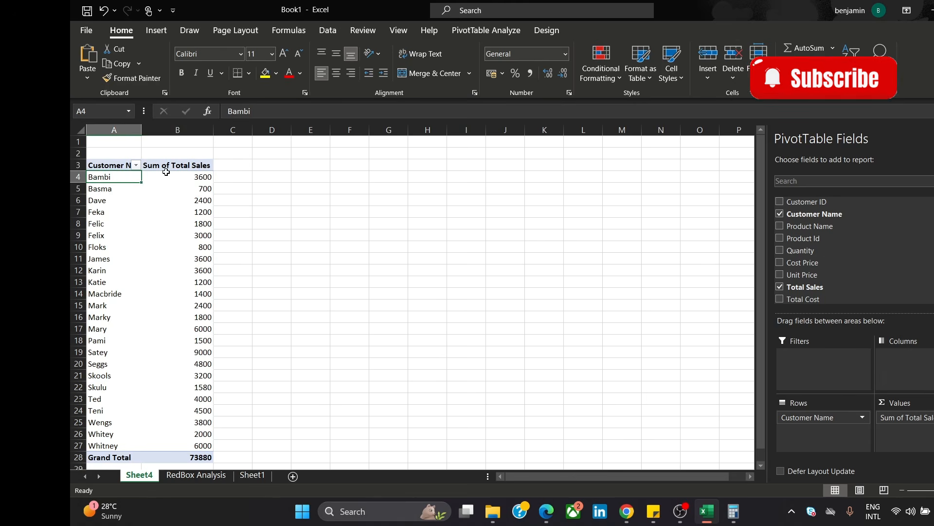
pyautogui.click(208, 178)
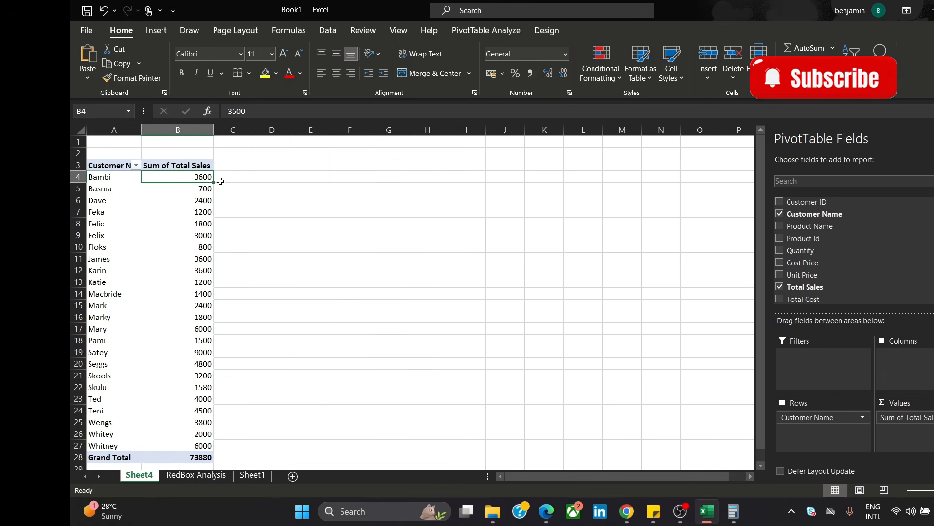
pyautogui.click(117, 188)
pyautogui.click(206, 190)
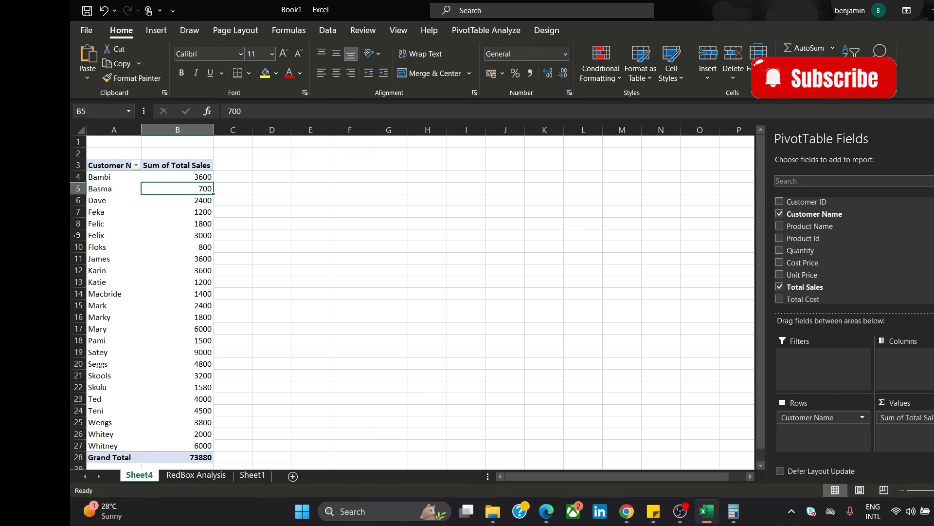
pyautogui.click(112, 200)
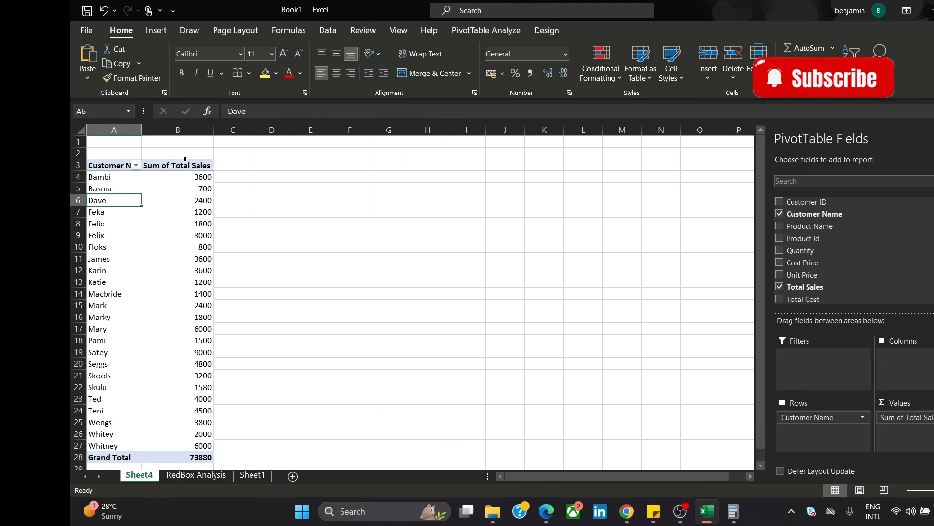
pyautogui.click(272, 235)
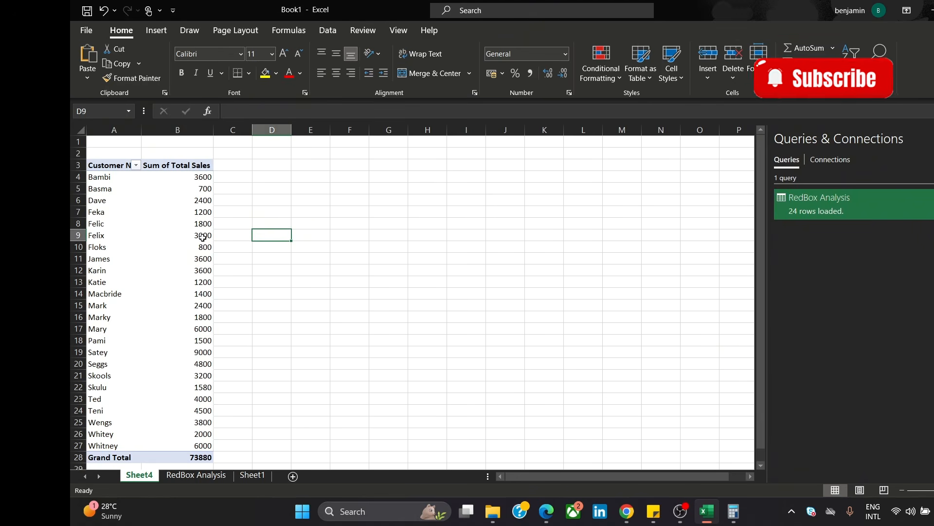
pyautogui.click(271, 188)
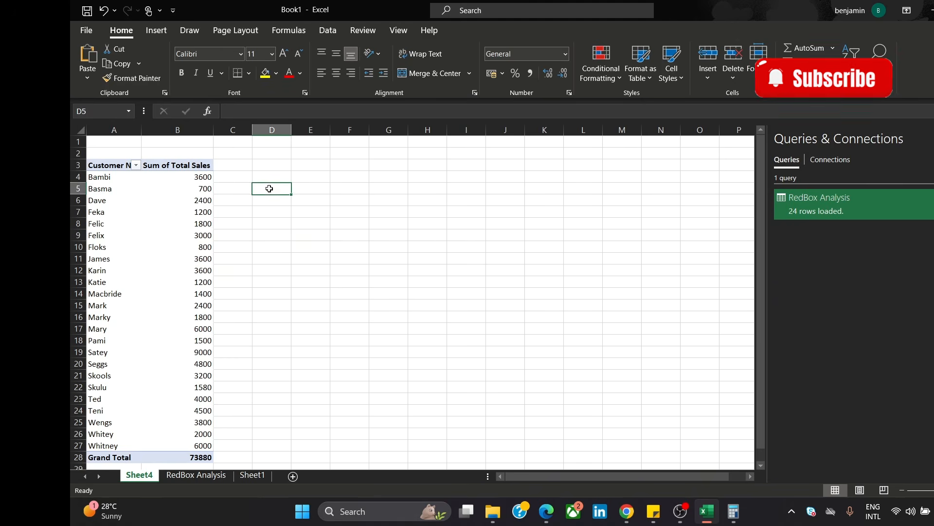
# Start a PivotChart from the PivotTable and preview the clustered bar type and the stacked, 100% stacked and 3-D column types.
pyautogui.click(182, 177)
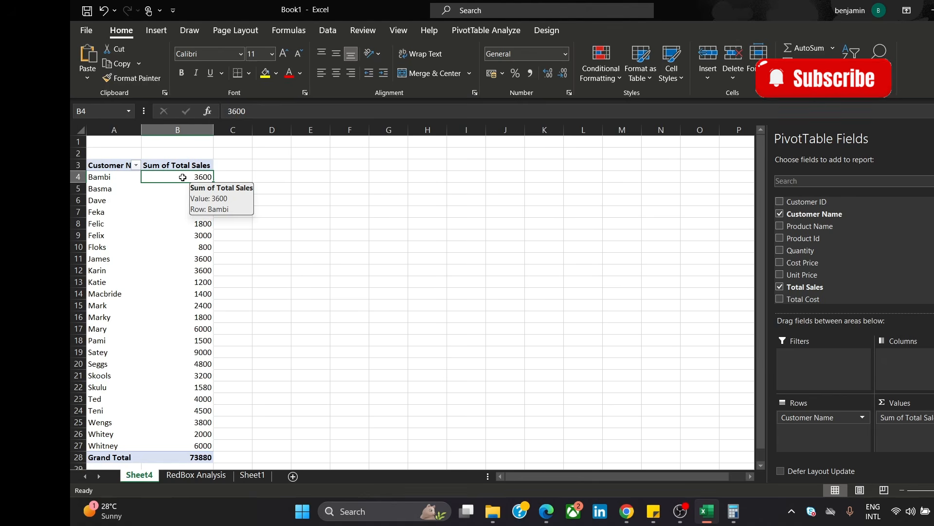
pyautogui.click(483, 31)
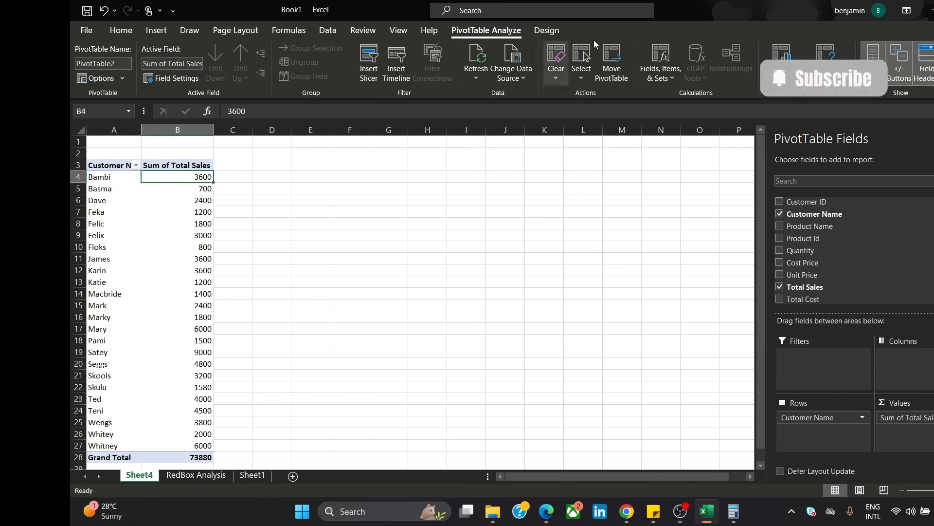
pyautogui.click(774, 61)
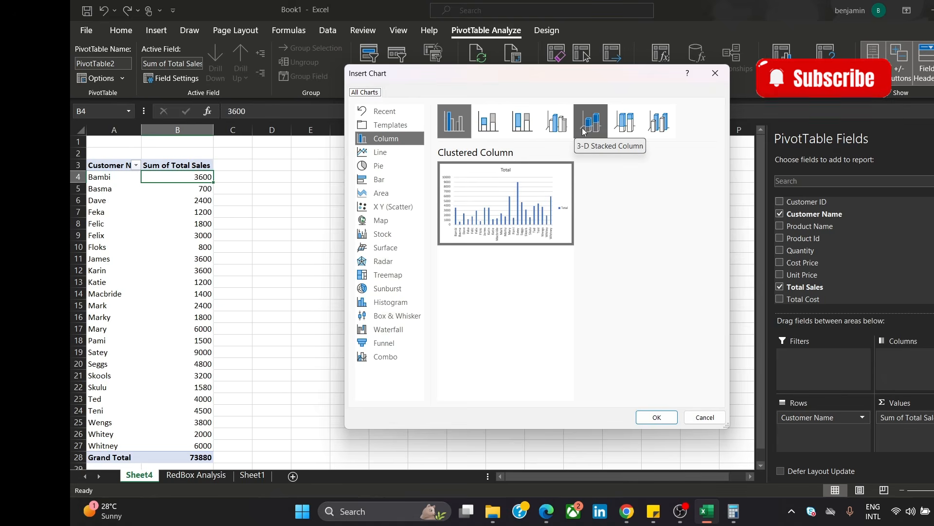
pyautogui.click(404, 180)
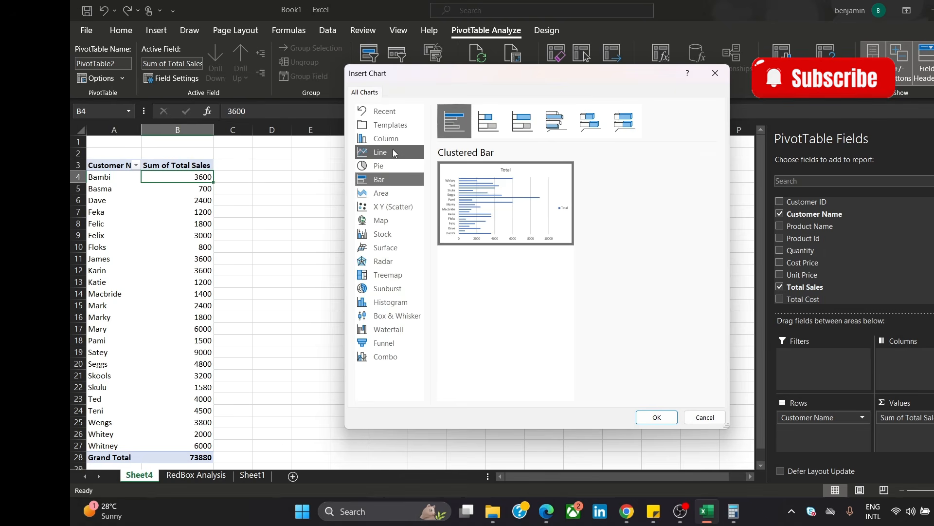
pyautogui.click(386, 139)
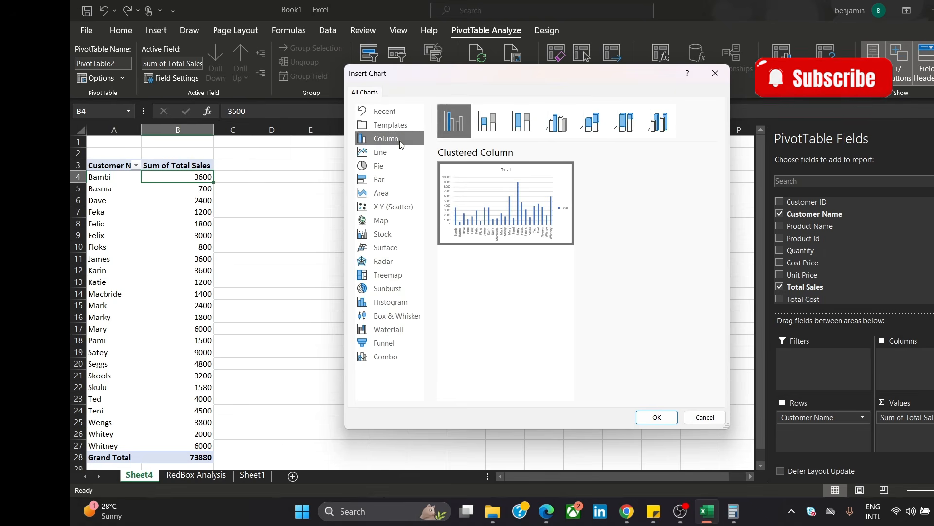
pyautogui.click(486, 125)
pyautogui.click(530, 125)
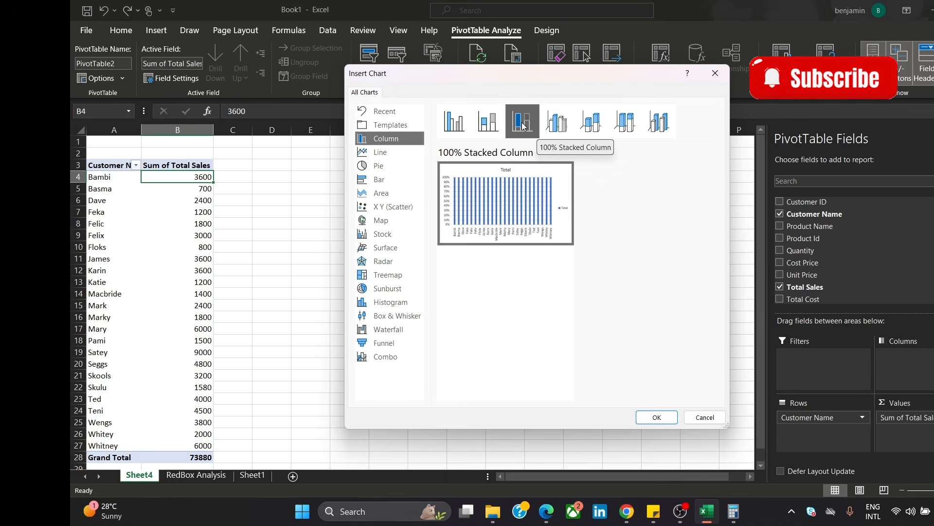
pyautogui.click(558, 128)
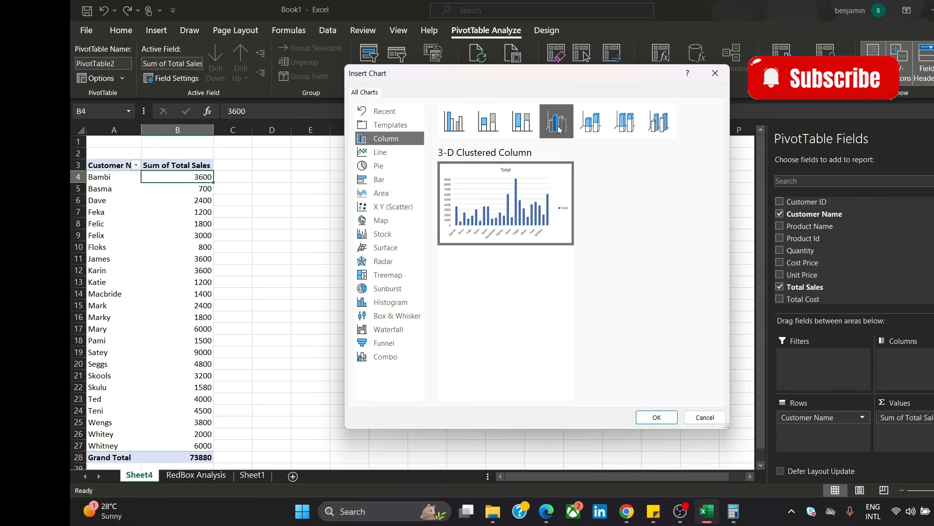
pyautogui.click(591, 123)
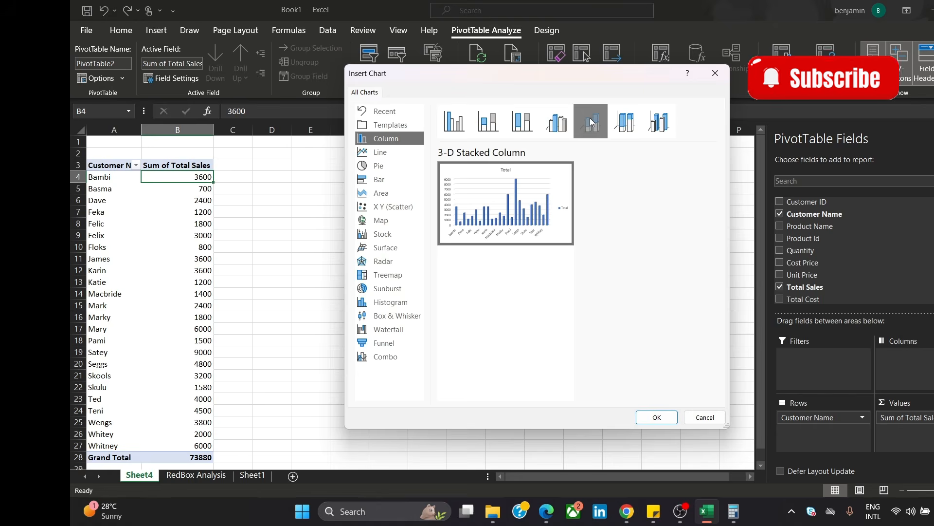
pyautogui.click(620, 119)
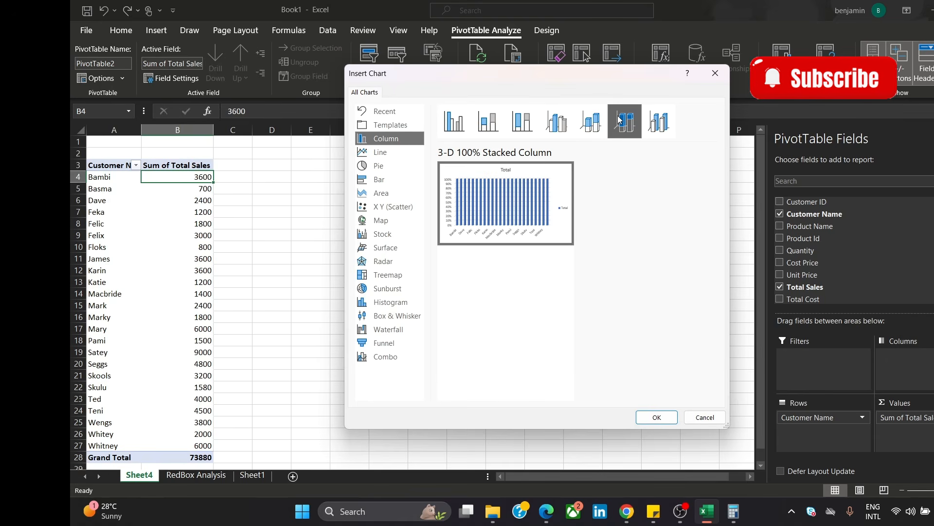
pyautogui.click(464, 131)
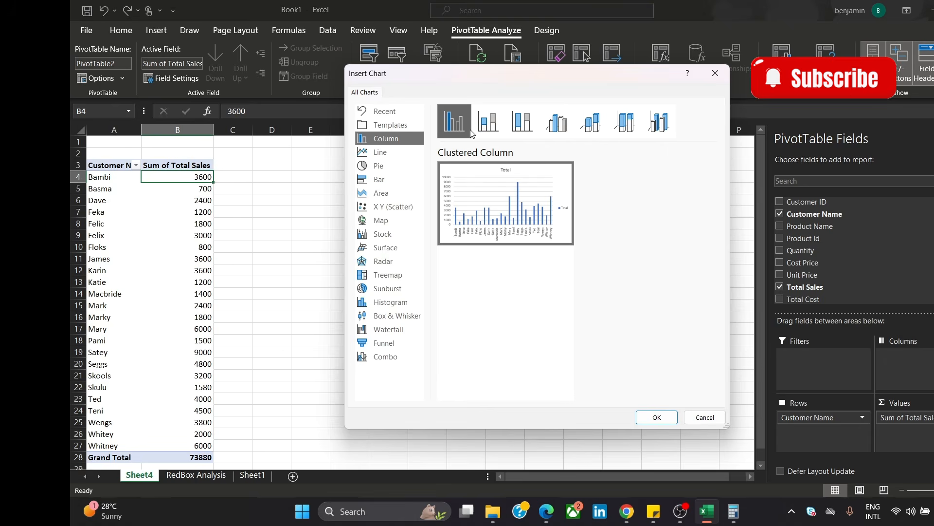
pyautogui.click(560, 129)
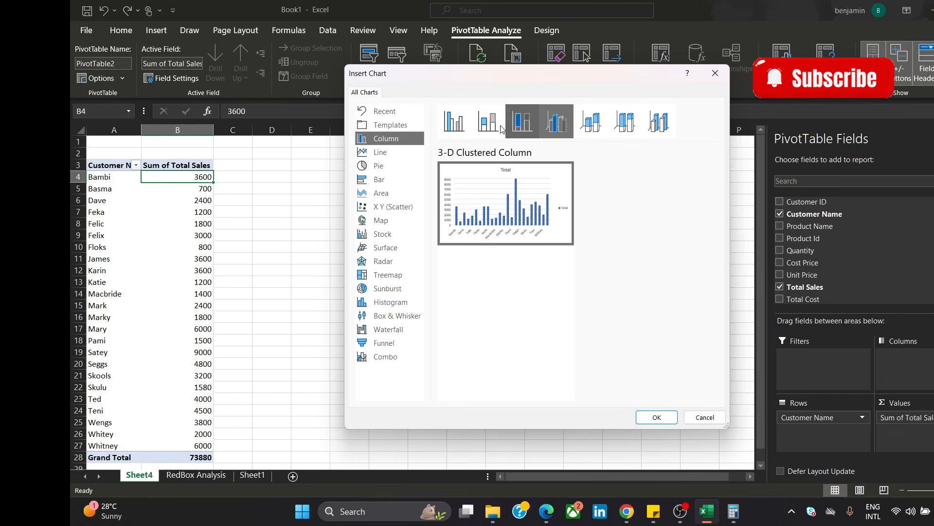
# Insert a Clustered Column PivotChart of total sales by customer and move it up beside the PivotTable.
pyautogui.click(464, 122)
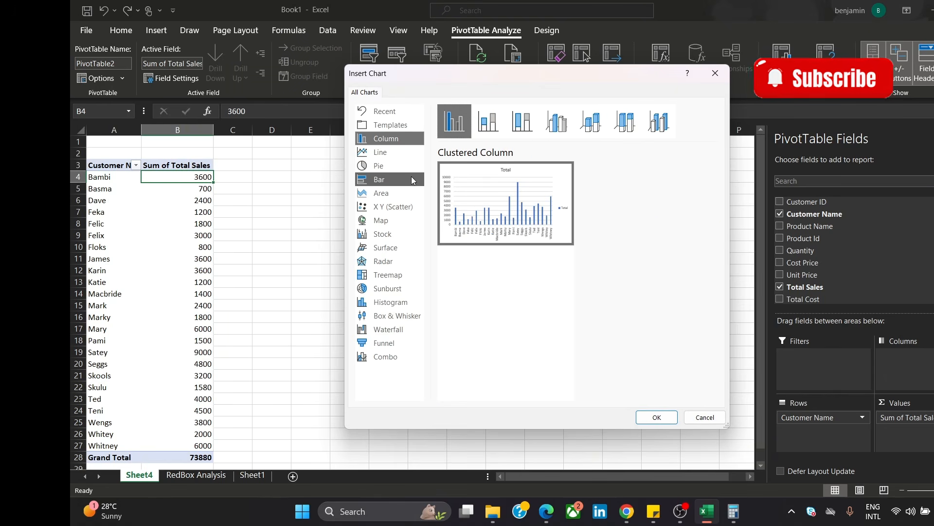
pyautogui.moveTo(472, 174)
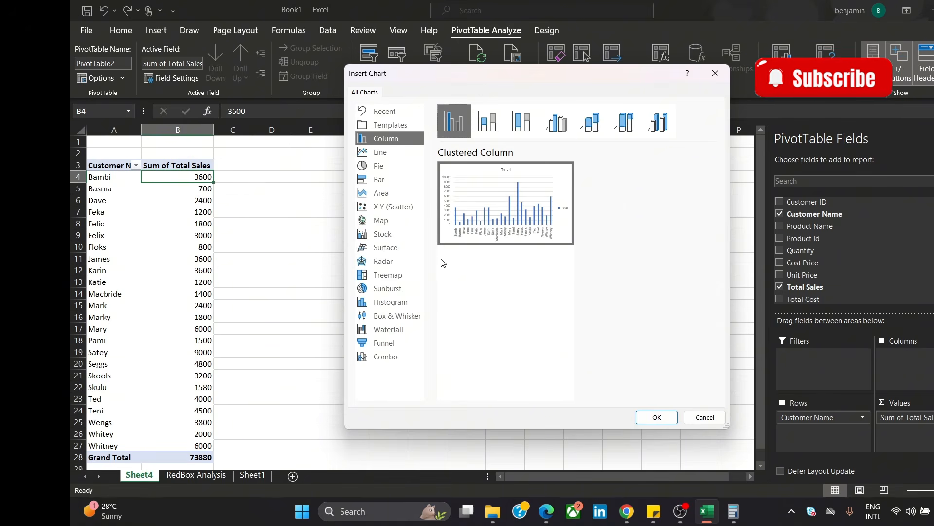
pyautogui.moveTo(452, 238)
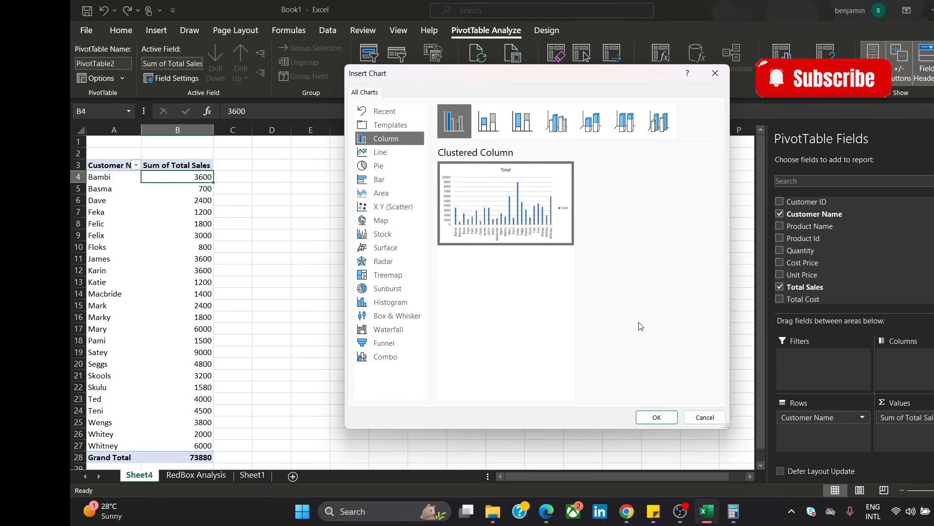
pyautogui.click(655, 417)
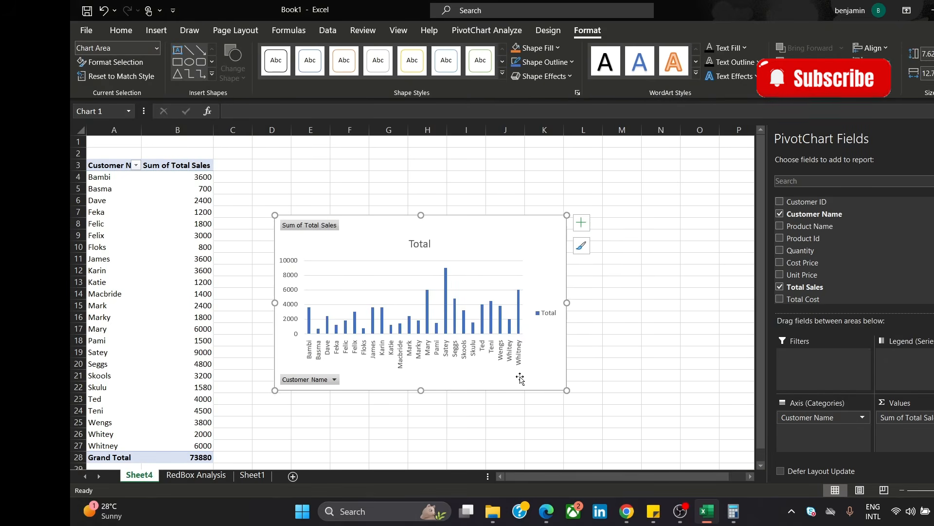
pyautogui.moveTo(523, 236); pyautogui.dragTo(533, 182)
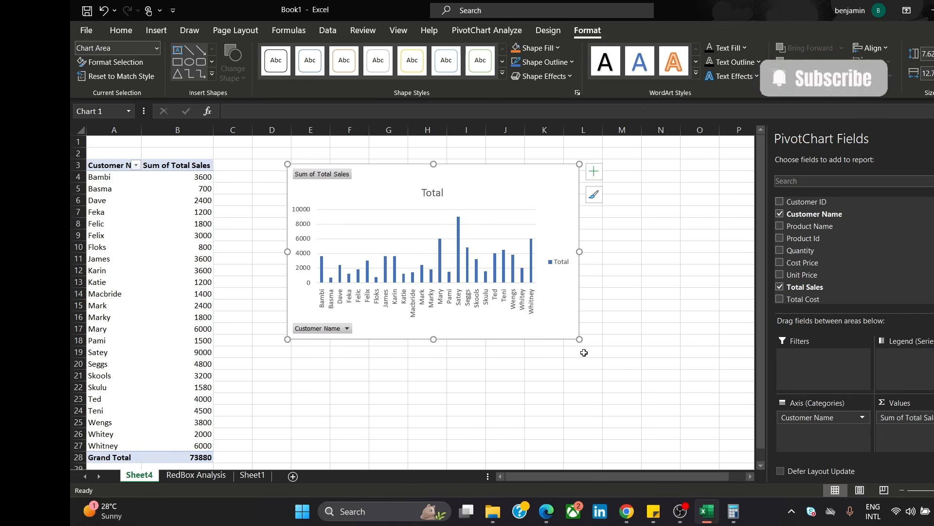
# Enlarge the PivotChart to about 8.8 cm high by 14 cm wide and move it closer to the PivotTable.
pyautogui.moveTo(578, 340); pyautogui.dragTo(611, 365)
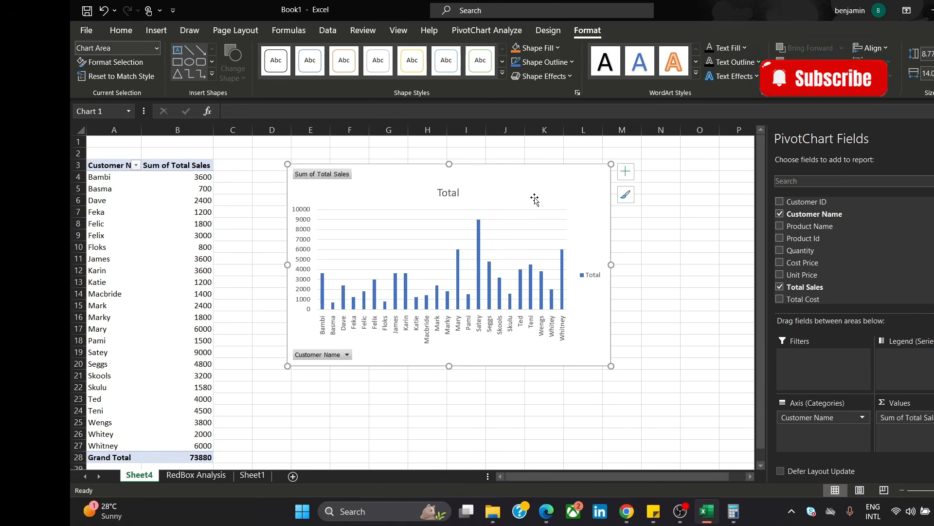
pyautogui.moveTo(530, 188); pyautogui.dragTo(494, 178)
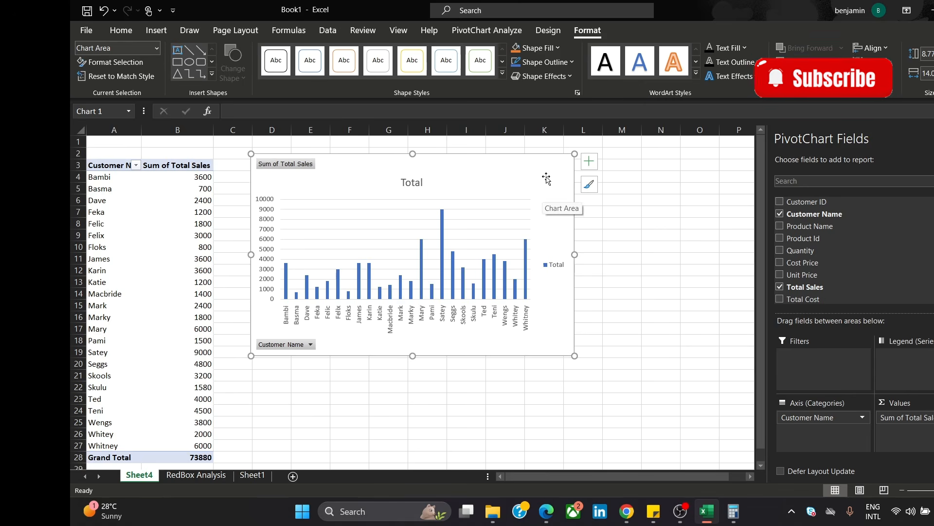
pyautogui.rightClick(548, 178)
pyautogui.click(529, 181)
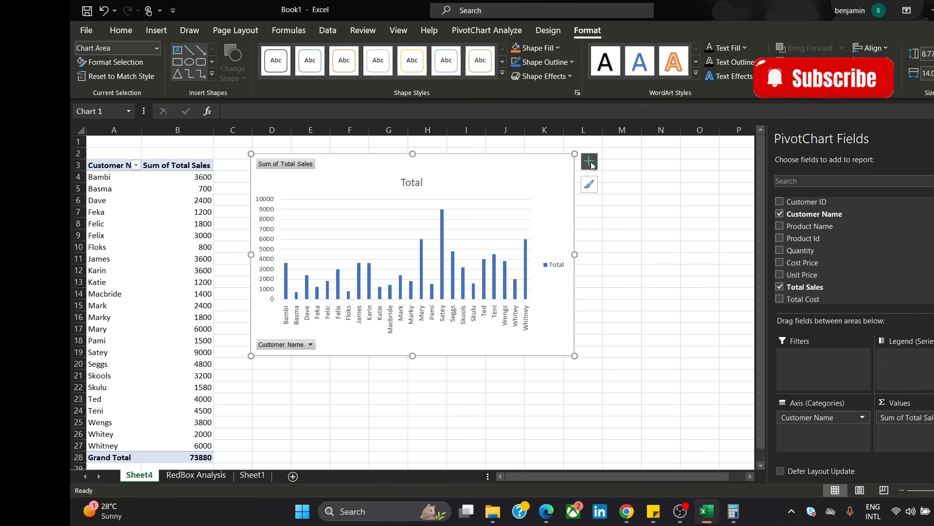
# Switch the PivotChart's axes off and back on to compare how the chart looks without them.
pyautogui.click(590, 162)
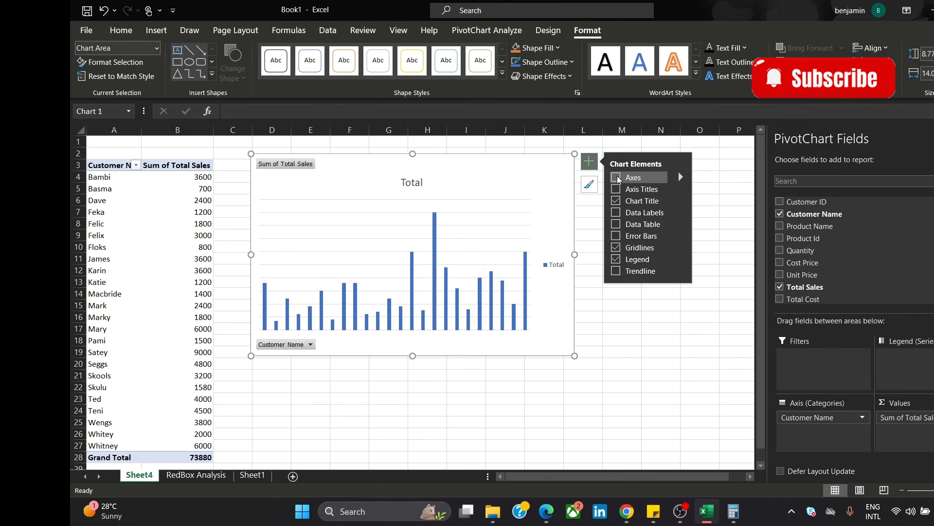
pyautogui.click(617, 178)
pyautogui.click(617, 179)
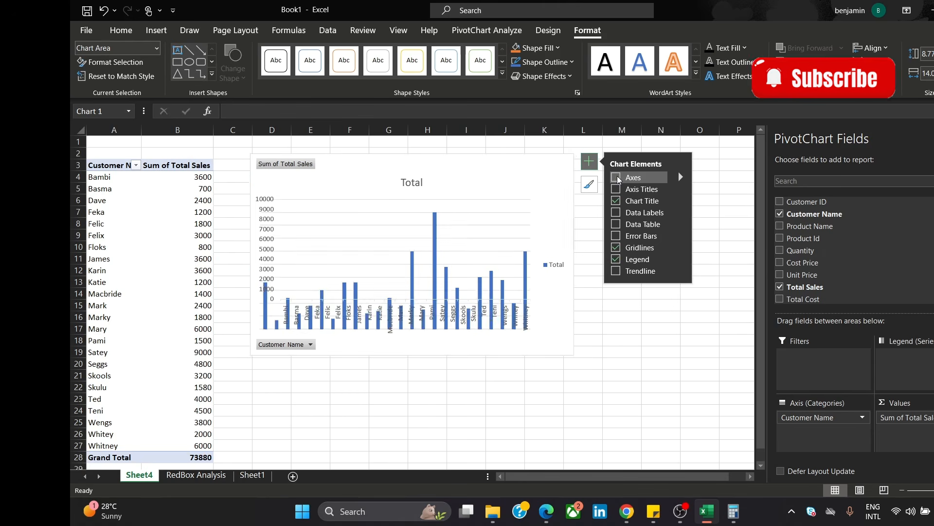
pyautogui.click(618, 178)
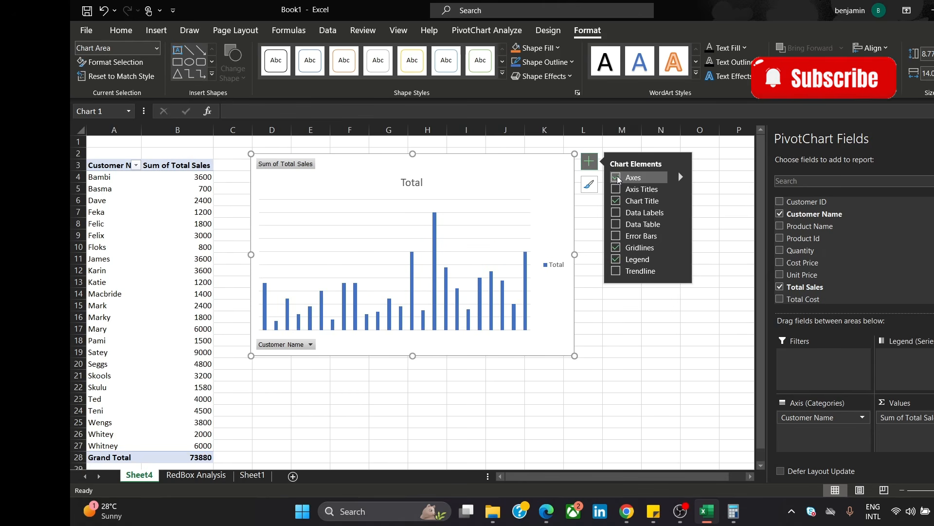
# Hide and restore the PivotChart's title several times, leaving the title shown.
pyautogui.click(617, 201)
pyautogui.click(617, 201)
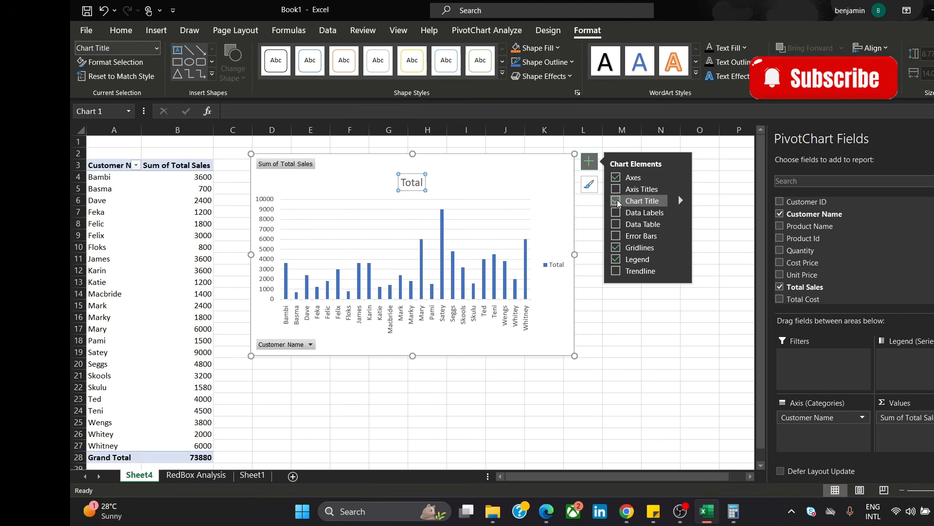
pyautogui.click(617, 201)
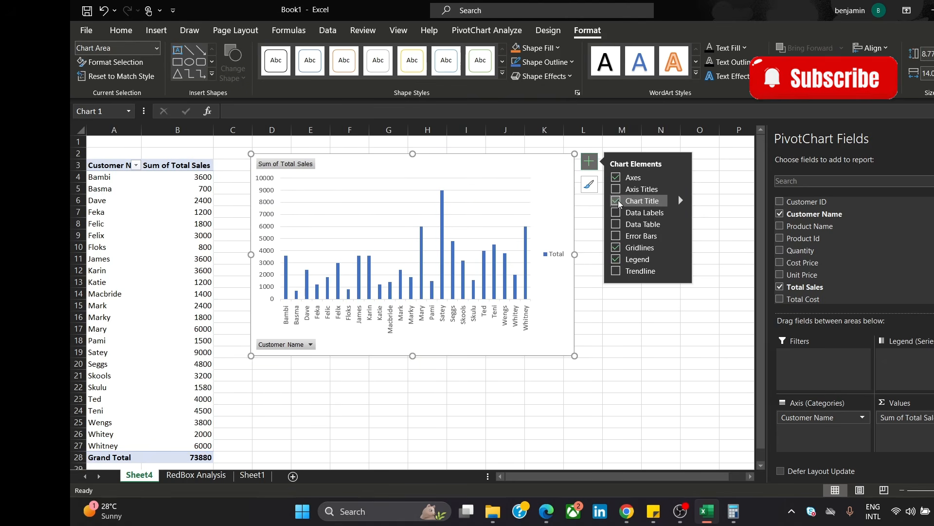
pyautogui.click(617, 201)
pyautogui.click(620, 200)
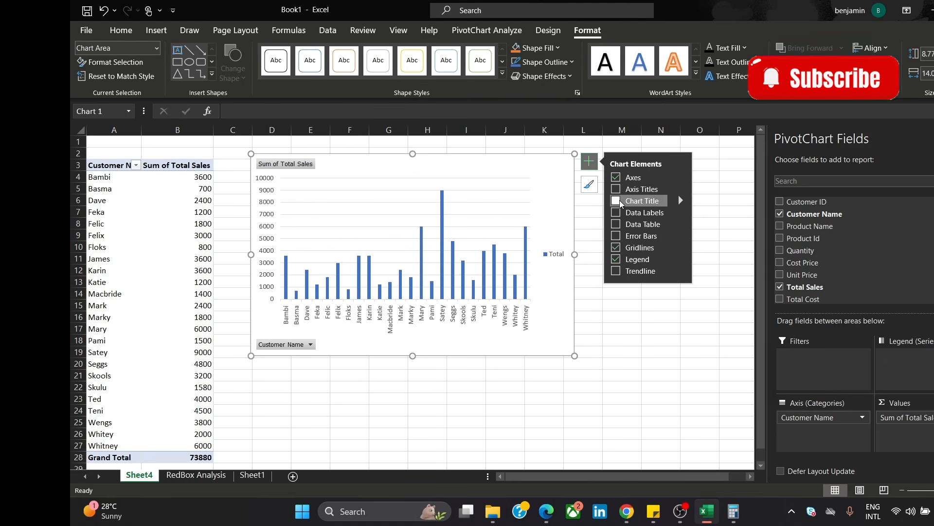
pyautogui.click(619, 200)
pyautogui.click(620, 200)
pyautogui.click(620, 200)
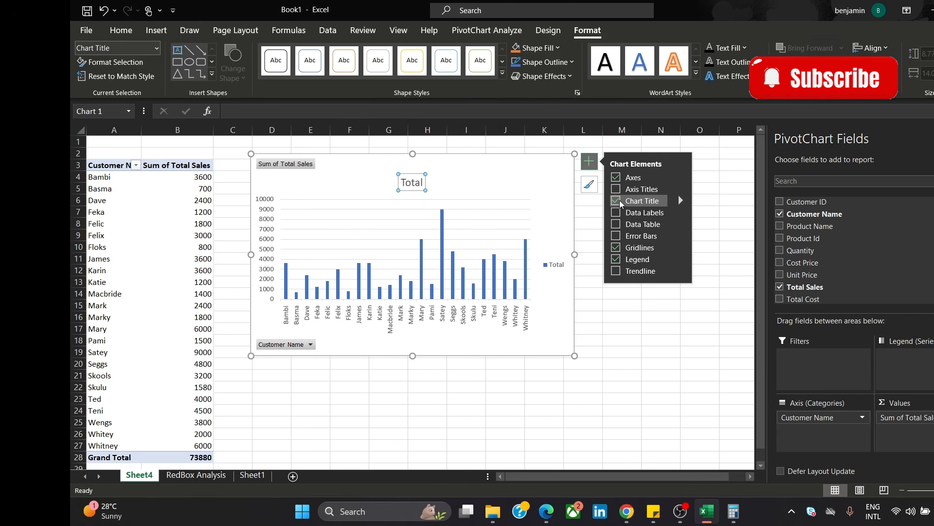
# Remove the legend from the PivotChart and add a trendline.
pyautogui.click(618, 262)
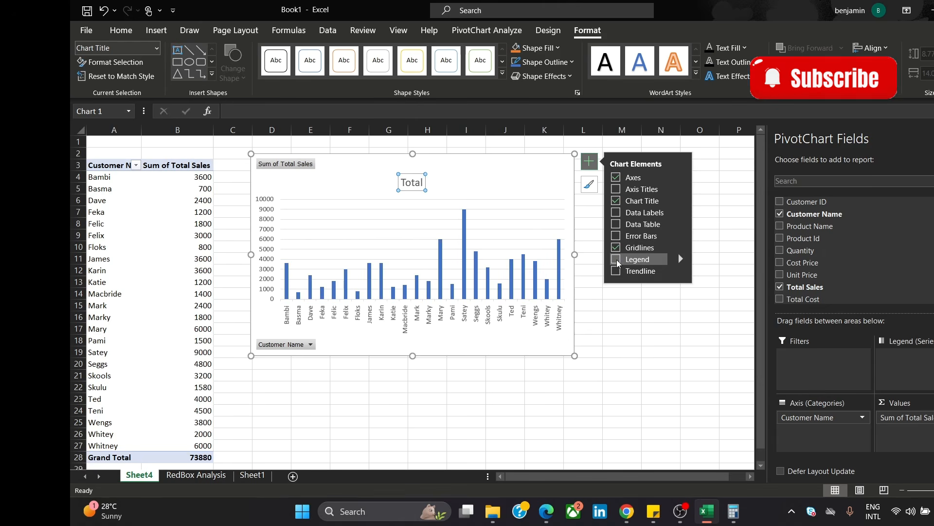
pyautogui.click(618, 261)
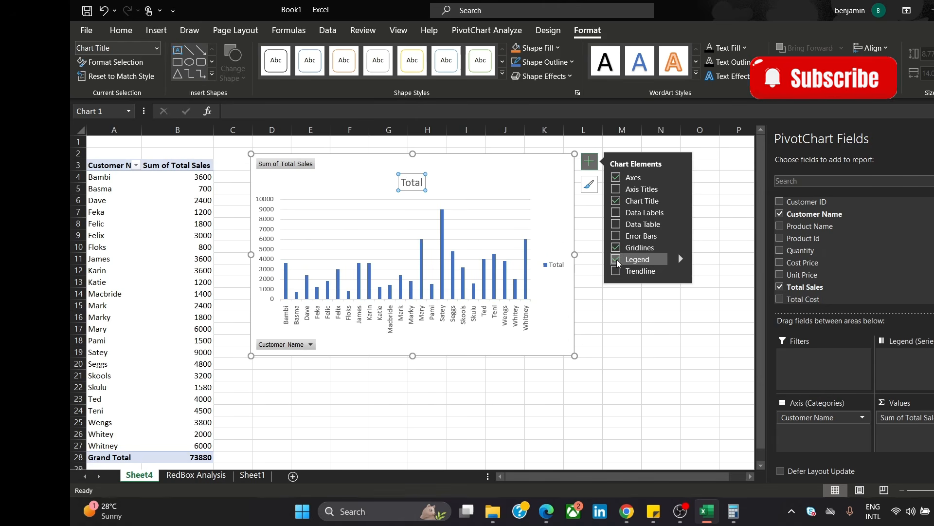
pyautogui.click(619, 262)
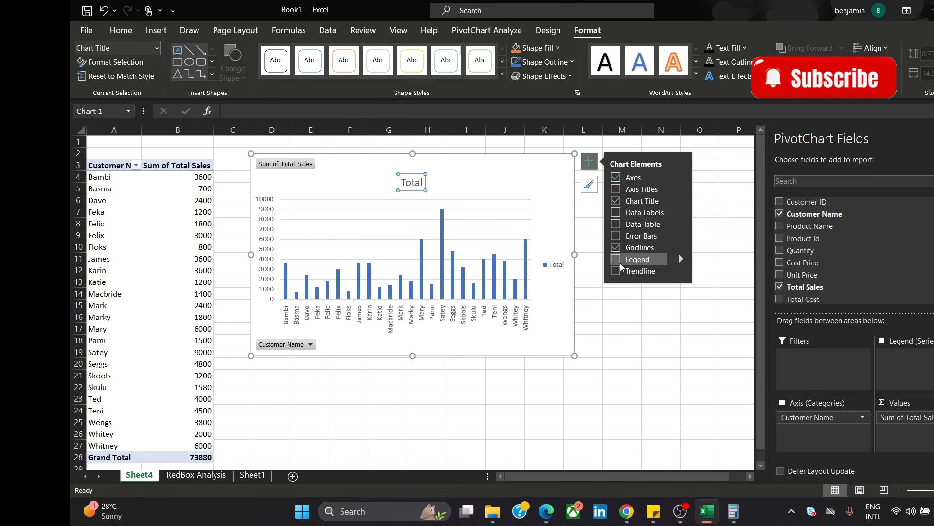
pyautogui.click(616, 260)
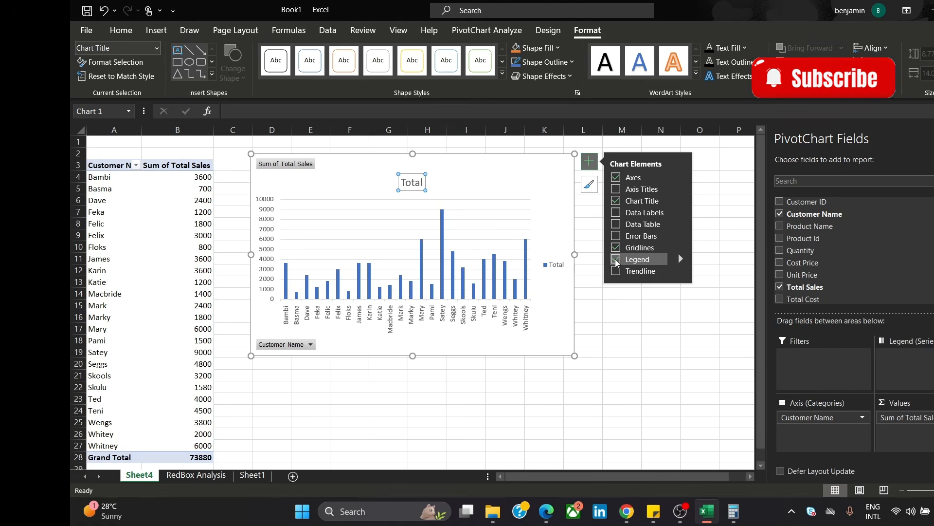
pyautogui.click(616, 261)
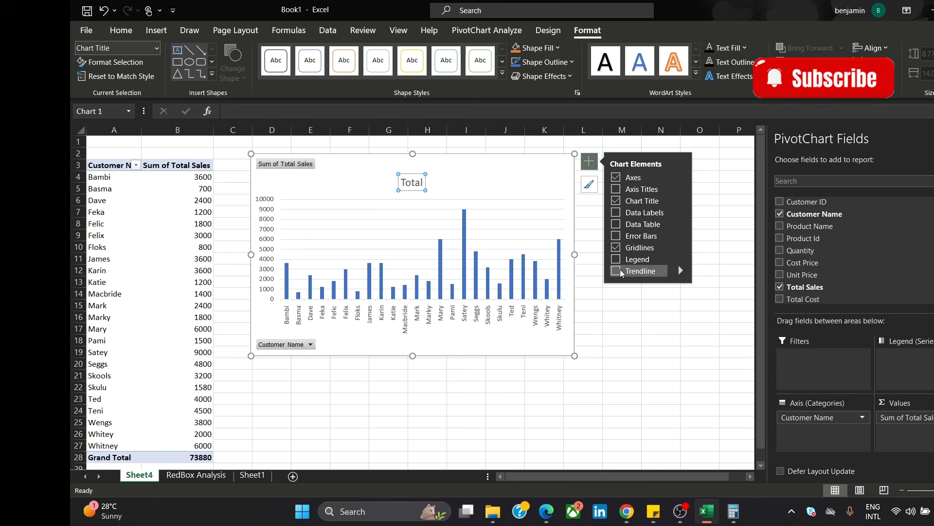
pyautogui.click(616, 271)
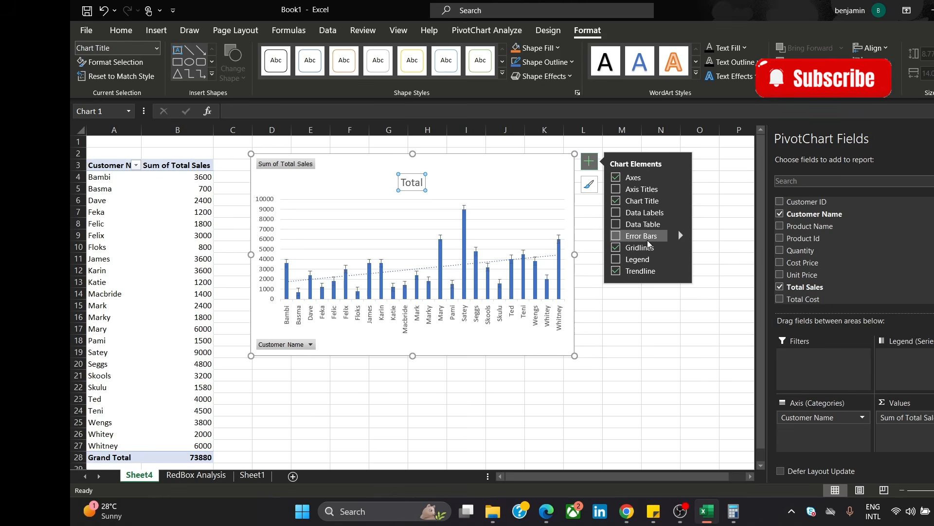
# Try several chart styles on the PivotChart, including the solid blue one and the last ones listed, and return to the first style.
pyautogui.click(590, 184)
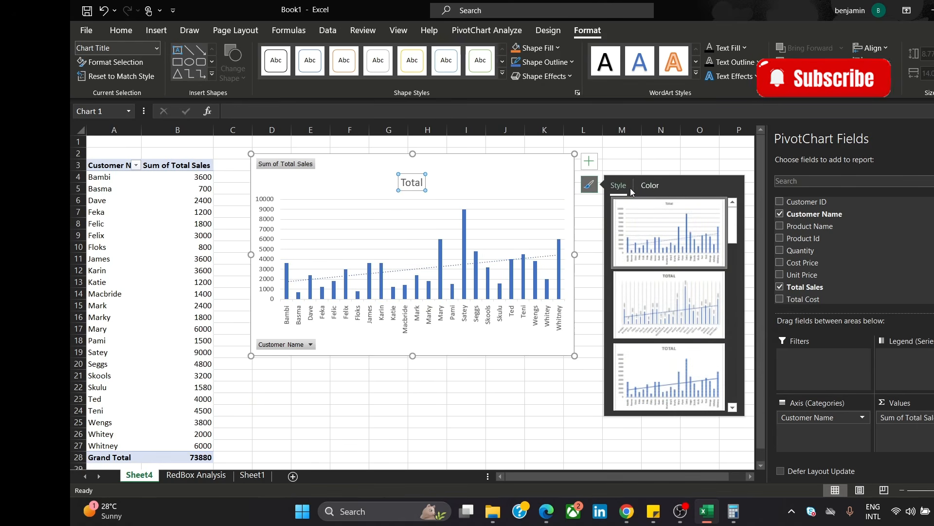
pyautogui.click(678, 291)
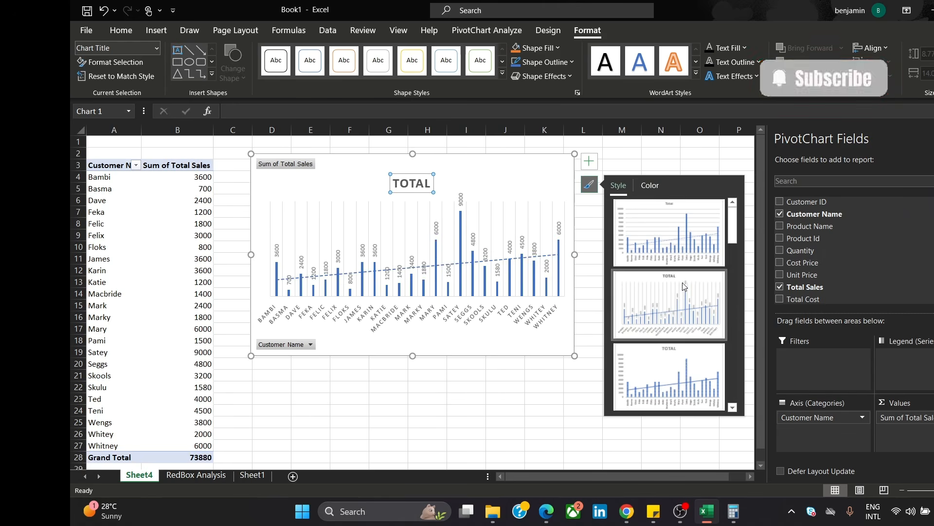
pyautogui.click(677, 227)
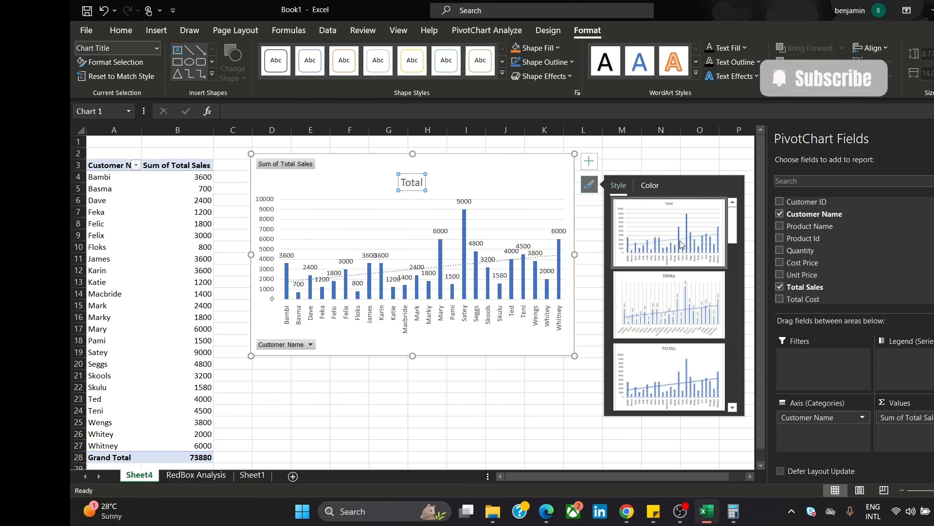
pyautogui.click(685, 323)
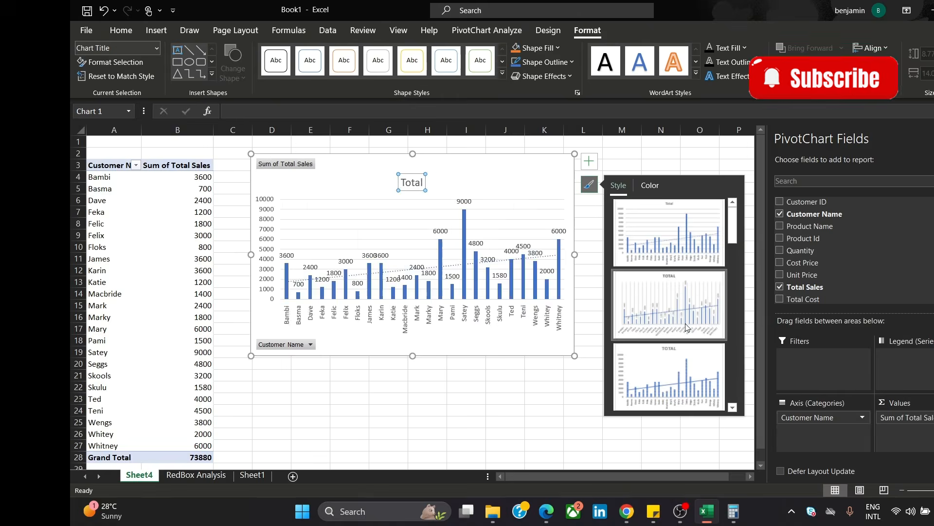
pyautogui.click(682, 368)
pyautogui.moveTo(732, 226); pyautogui.dragTo(735, 382)
pyautogui.click(698, 276)
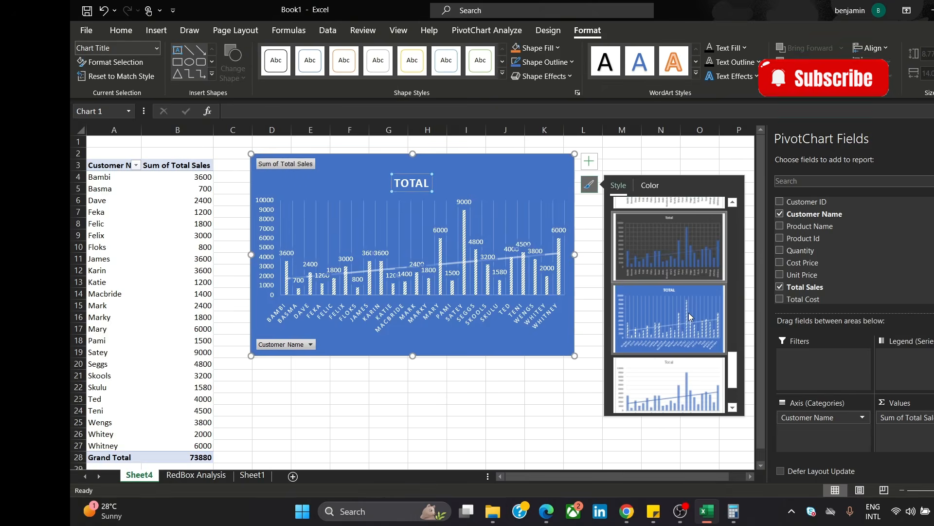
pyautogui.click(675, 381)
pyautogui.scroll(-1, 725, 369)
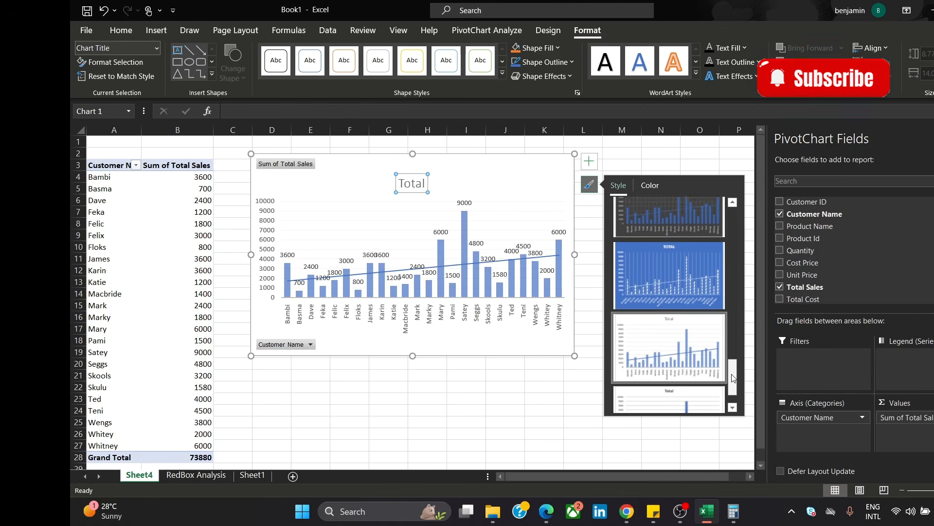
pyautogui.click(693, 403)
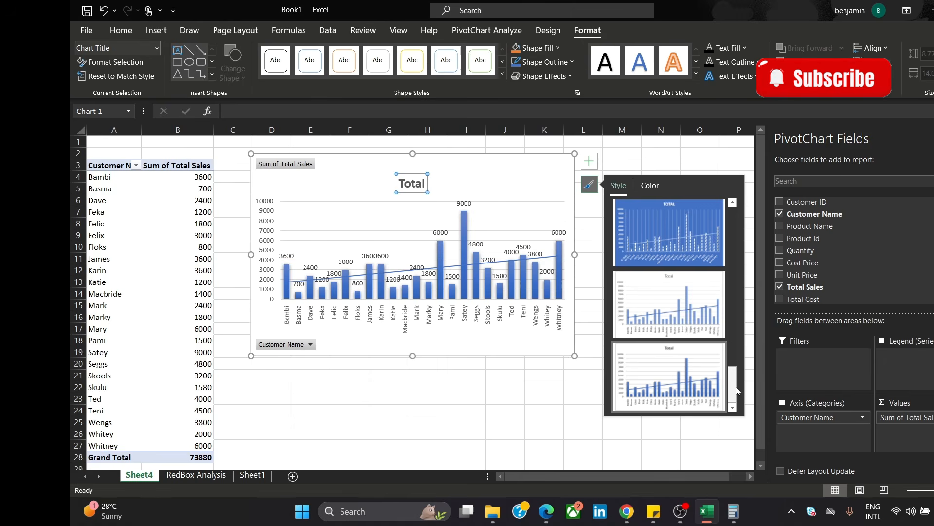
pyautogui.moveTo(733, 388); pyautogui.dragTo(734, 214)
pyautogui.click(691, 218)
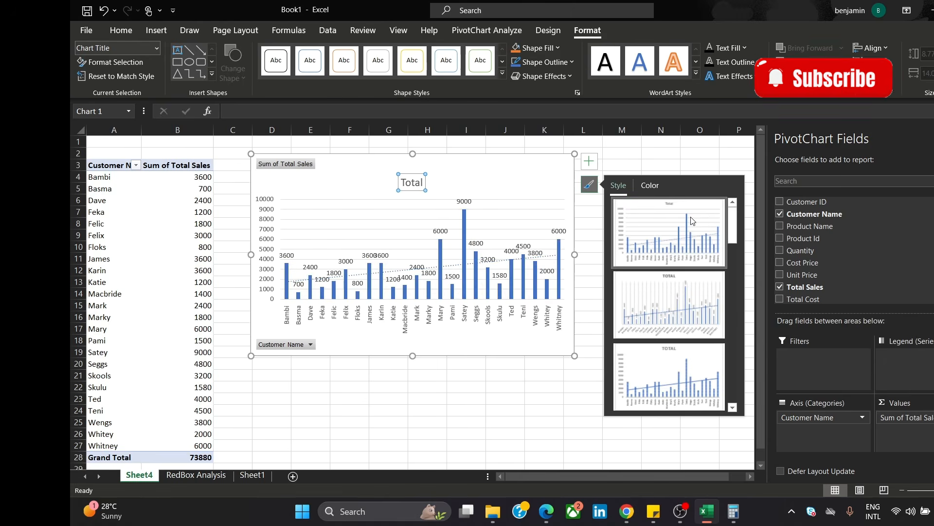
# Recolor the PivotChart with the third Colorful palette, which starts with orange, and remove the data labels.
pyautogui.click(650, 185)
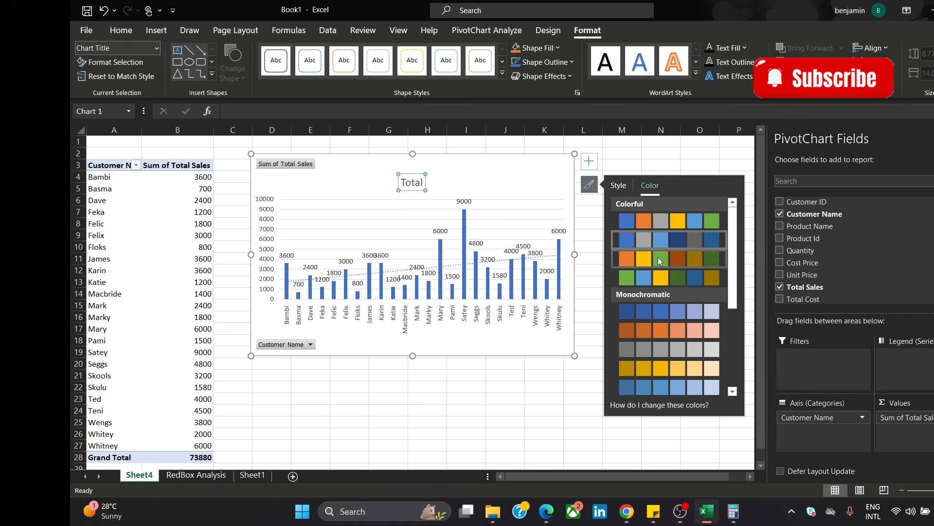
pyautogui.click(627, 259)
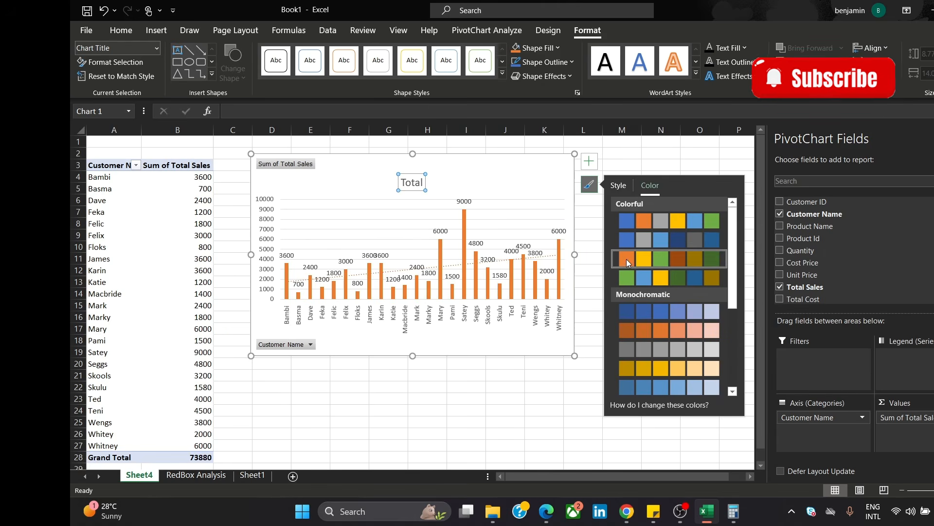
pyautogui.click(626, 186)
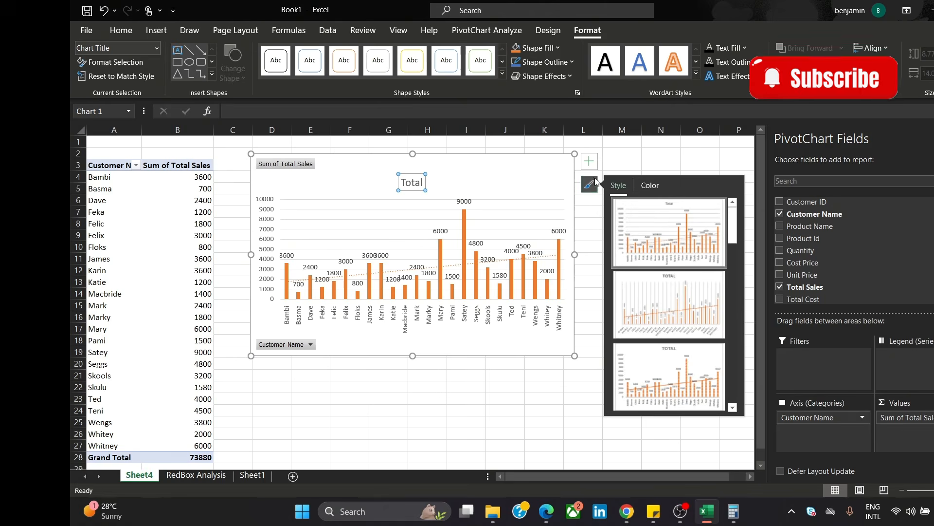
pyautogui.click(589, 162)
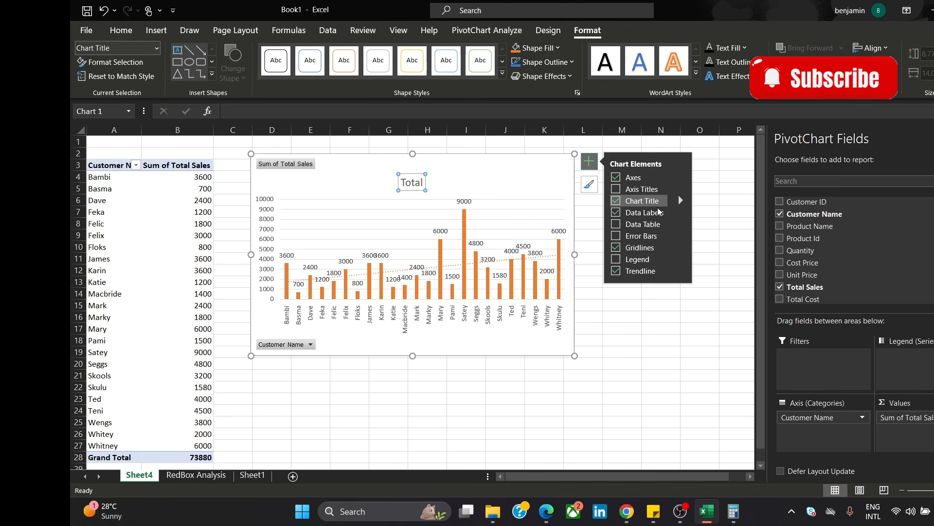
pyautogui.click(644, 210)
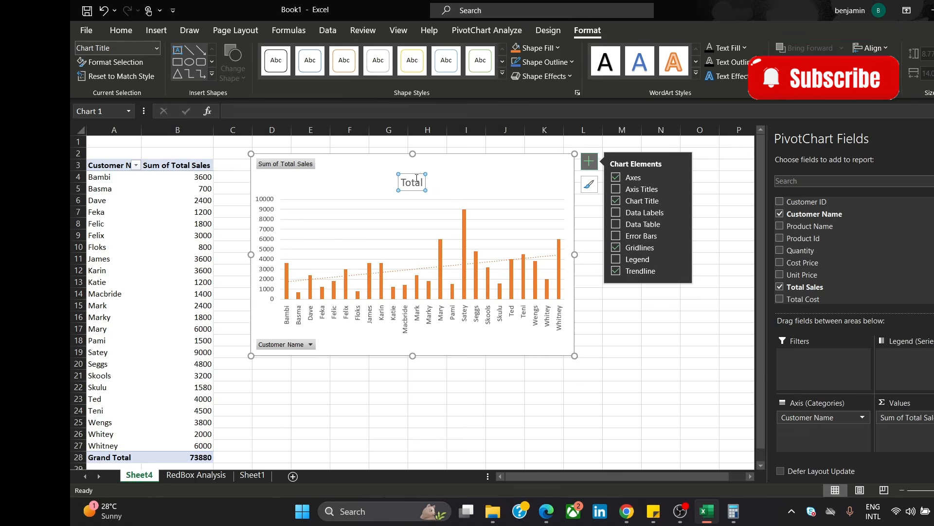
# Retitle the PivotChart "Total Sales by Customer".
pyautogui.doubleClick(417, 181)
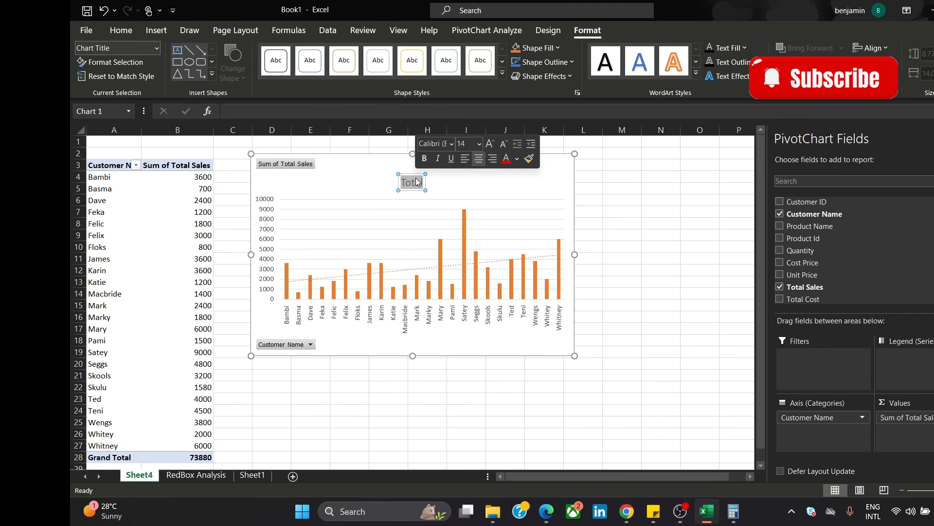
pyautogui.write('Tota')
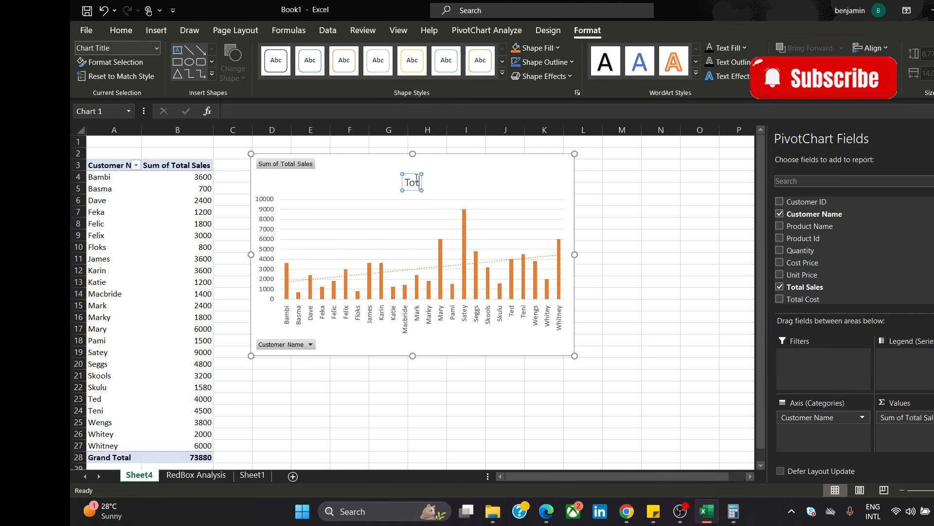
pyautogui.write('l sales bu')
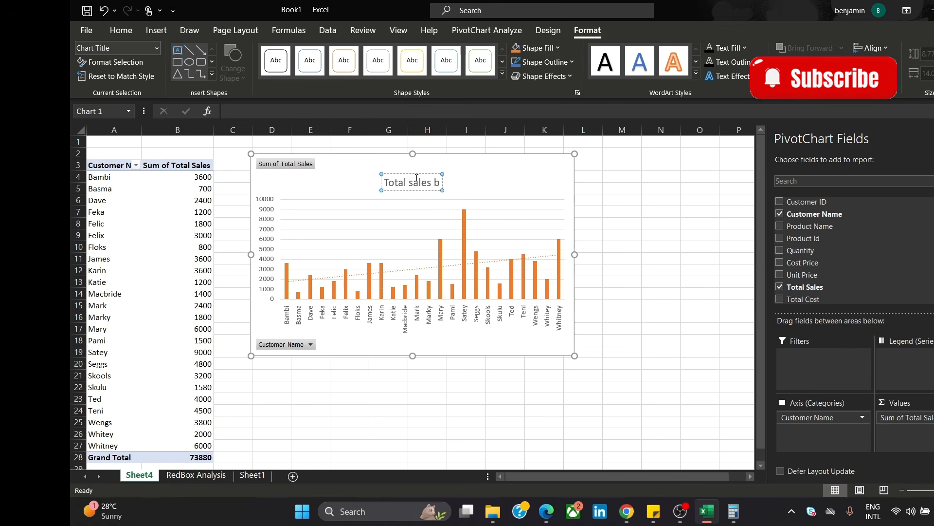
pyautogui.press('BackSpace')
pyautogui.press('BackSpace')
pyautogui.press('BackSpace')
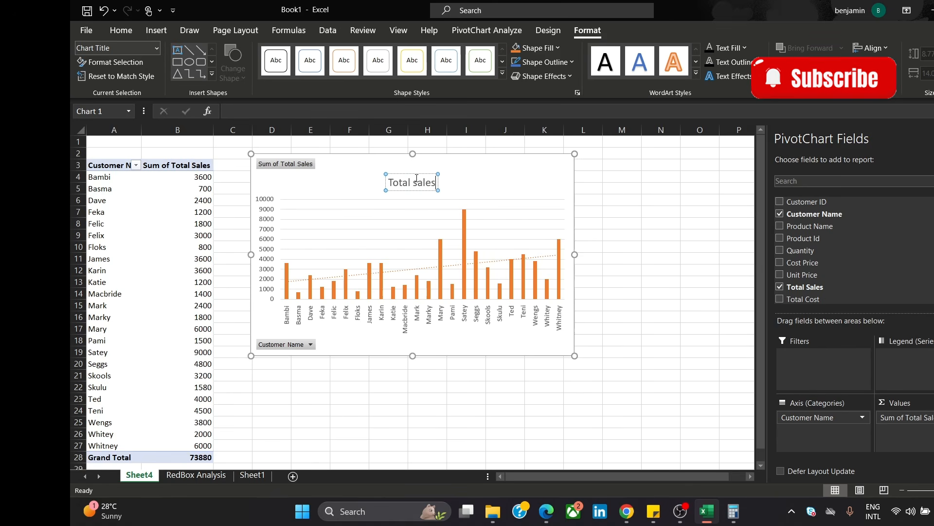
pyautogui.press('BackSpace')
pyautogui.press('BackSpace')
pyautogui.press('BackSpace')
pyautogui.press('BackSpace')
pyautogui.press('BackSpace')
pyautogui.write('Sa')
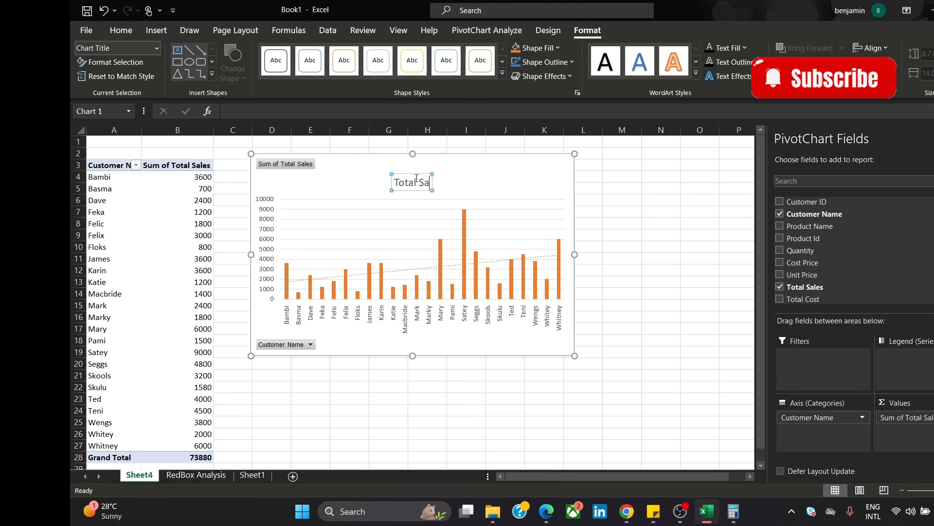
pyautogui.write('les by Cu')
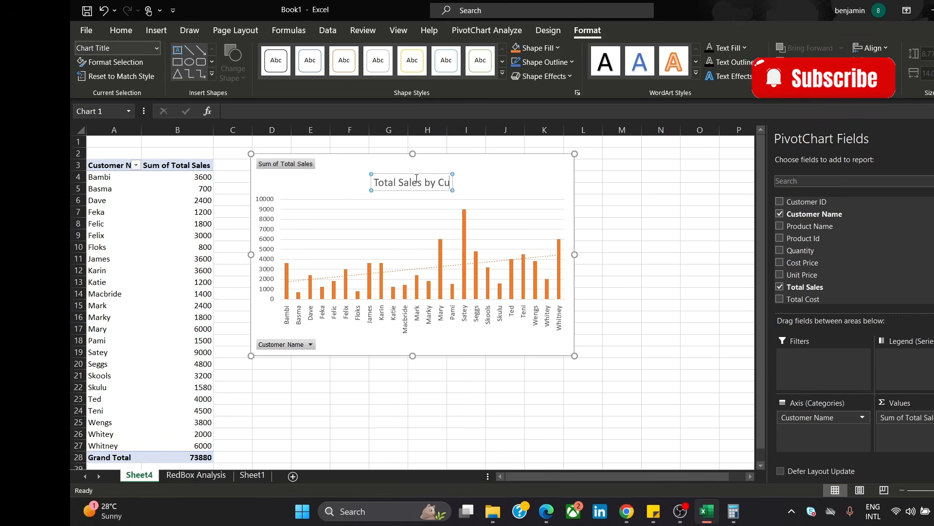
pyautogui.write('stomer')
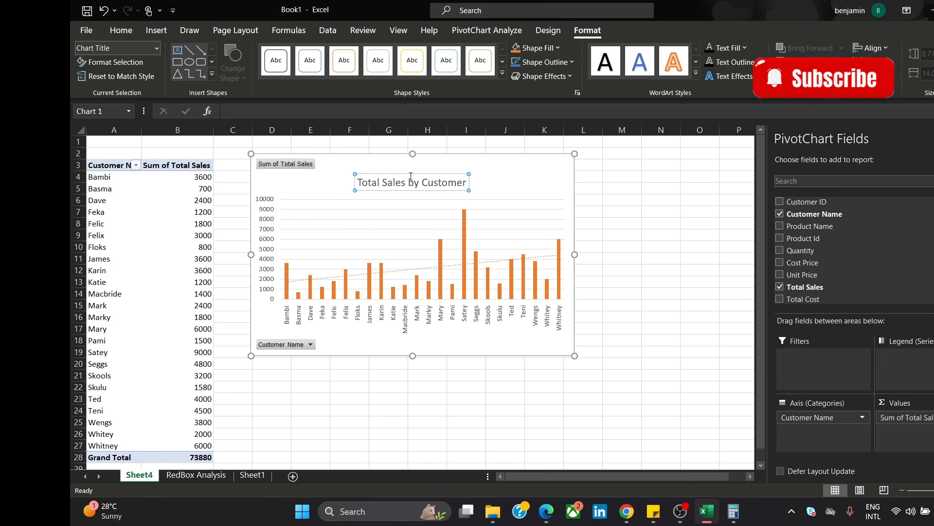
# Set the chart title's font size to 12 and move the PivotChart farther right and slightly down from the PivotTable.
pyautogui.tripleClick(420, 183)
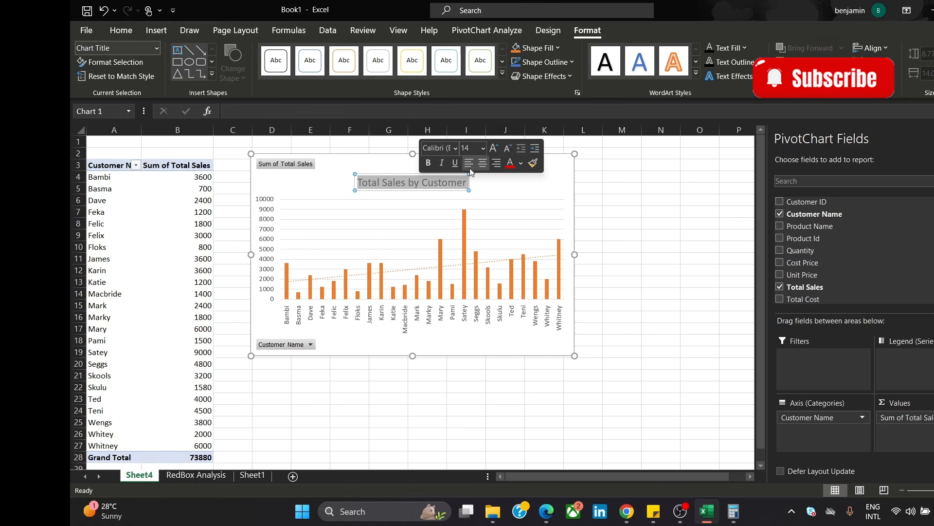
pyautogui.click(483, 148)
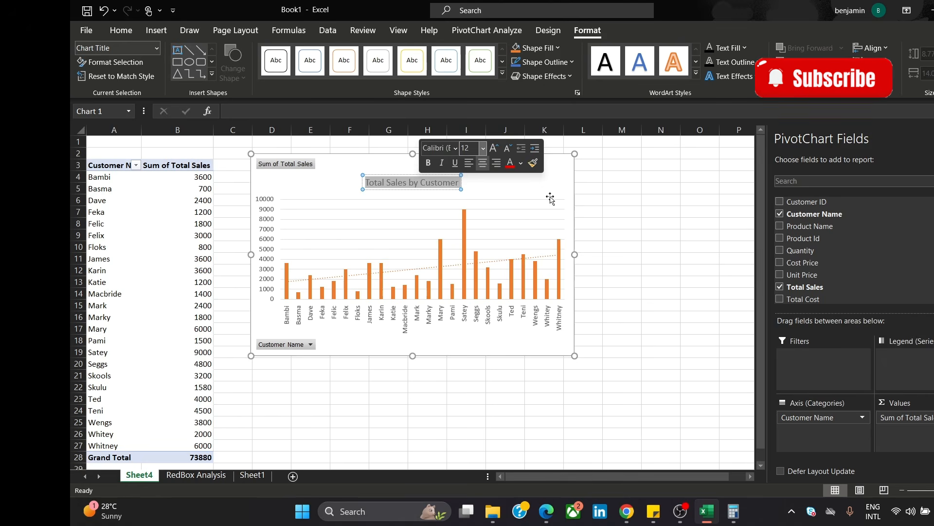
pyautogui.click(608, 188)
pyautogui.click(502, 186)
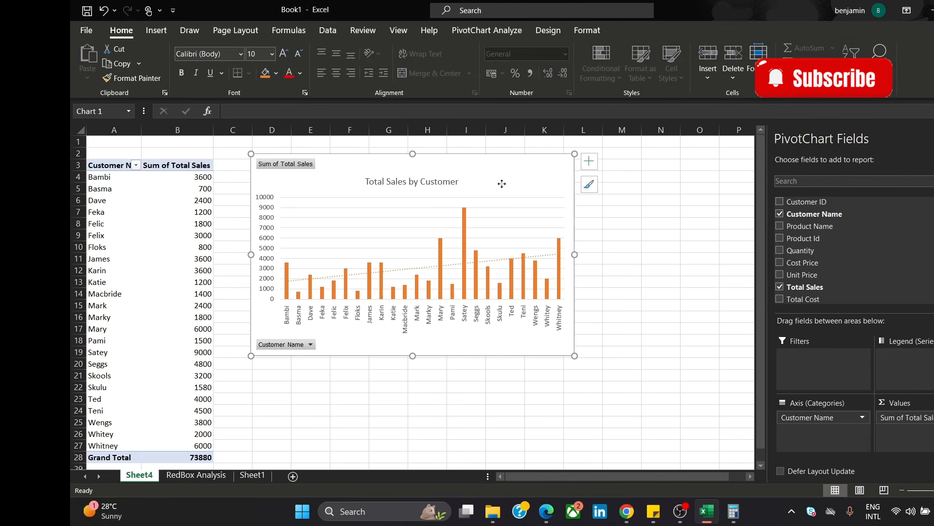
pyautogui.moveTo(500, 183); pyautogui.dragTo(563, 205)
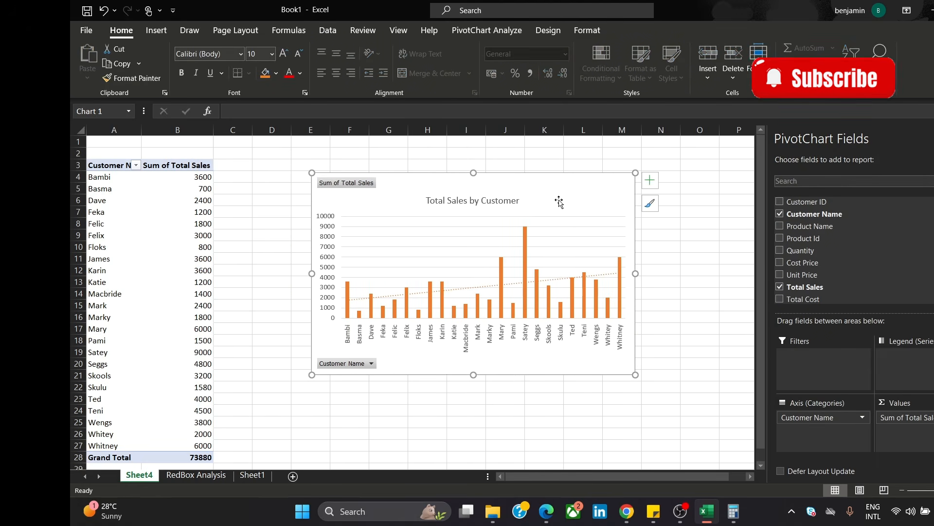
# Try the chart's Customer Name filter by clearing all customers, choosing only the first one and reselecting all, and cancel it.
pyautogui.click(372, 364)
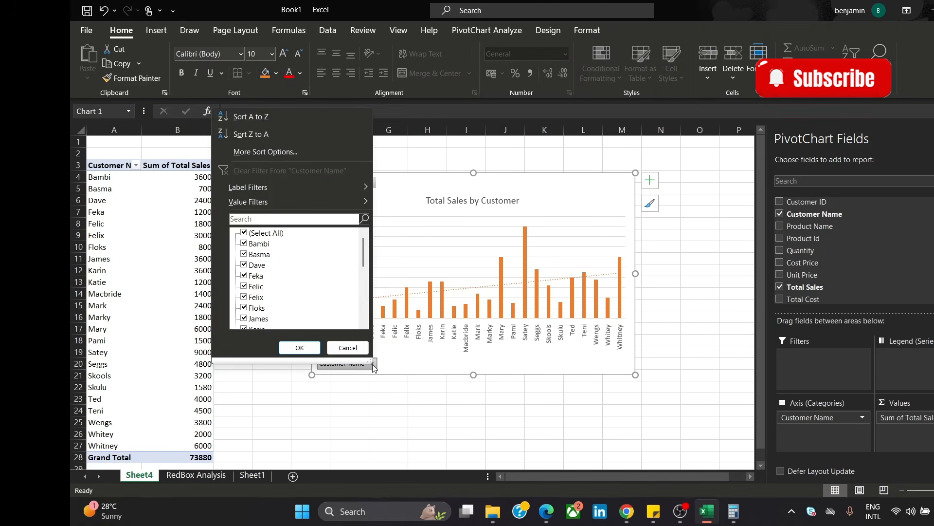
pyautogui.click(372, 364)
pyautogui.click(372, 364)
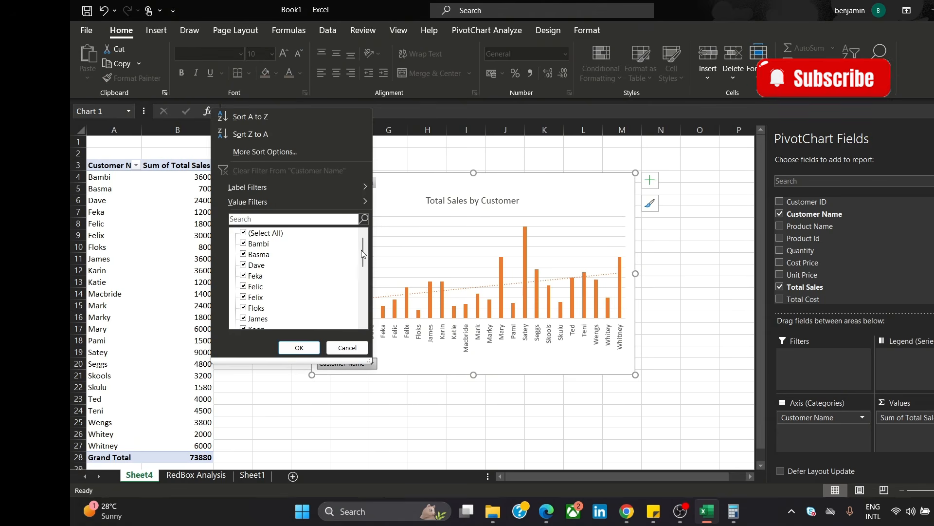
pyautogui.moveTo(363, 254); pyautogui.dragTo(370, 230)
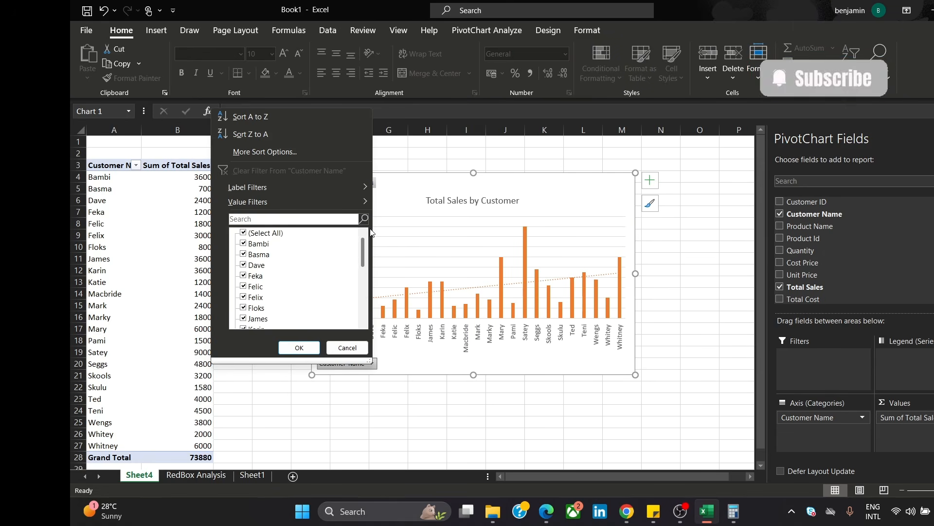
pyautogui.click(267, 235)
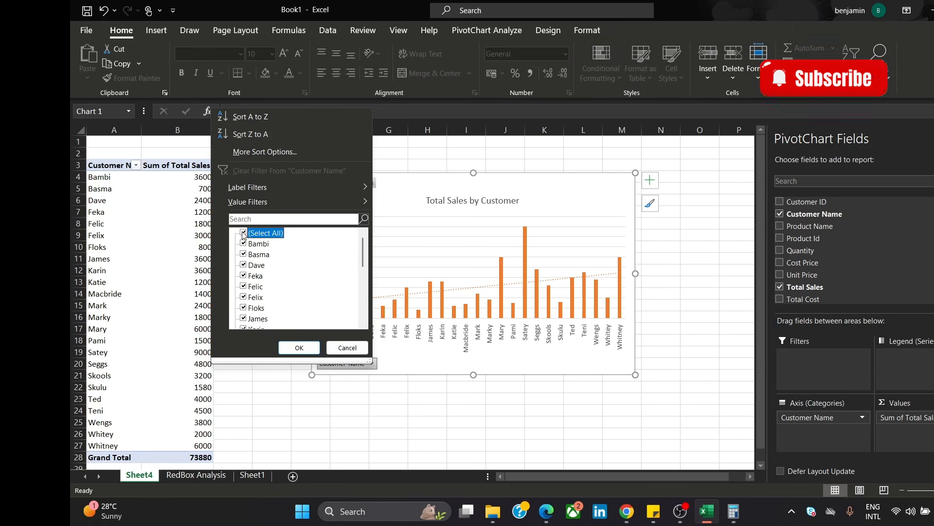
pyautogui.click(243, 233)
pyautogui.click(243, 244)
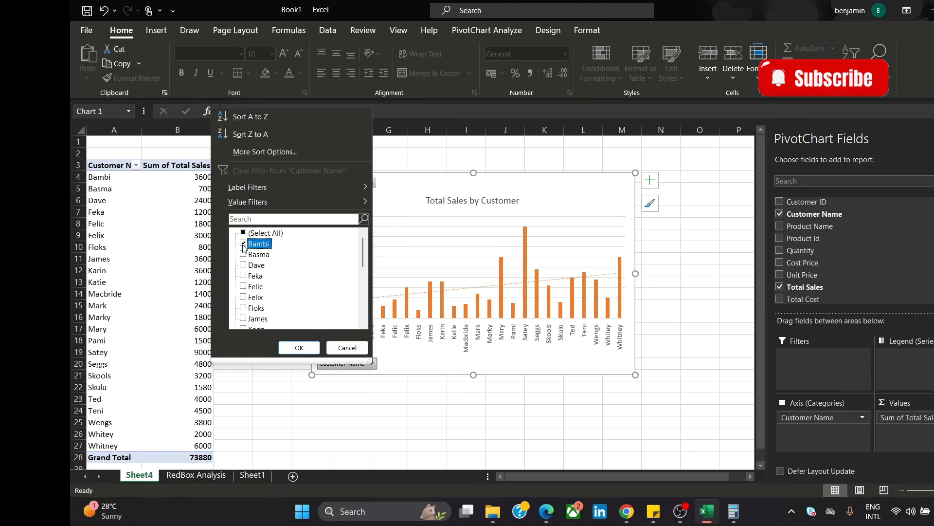
pyautogui.click(244, 243)
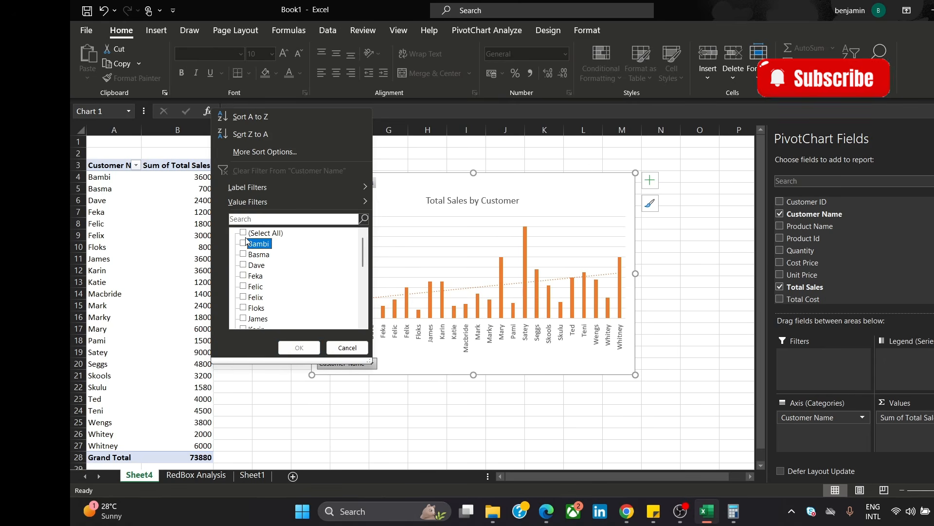
pyautogui.click(243, 233)
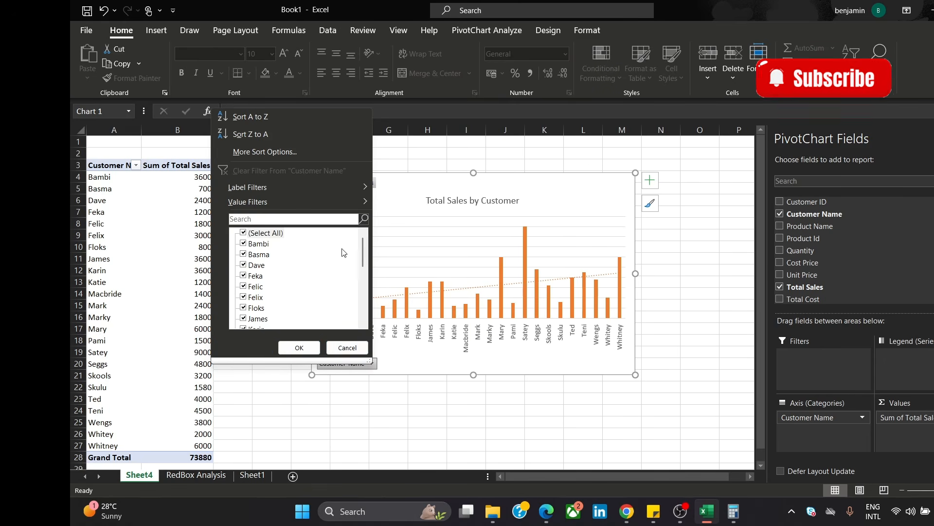
pyautogui.click(351, 347)
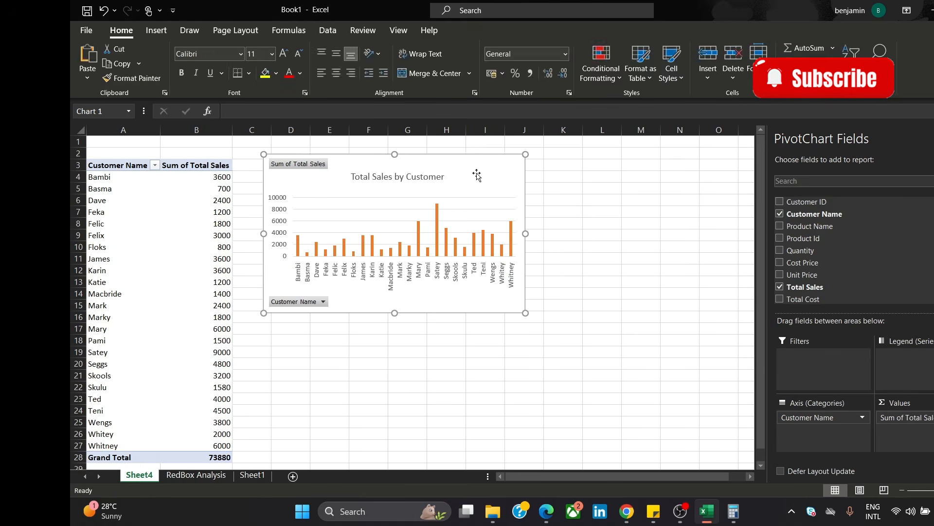
# Enlarge the PivotChart slightly and look over the sales table on the RedBox Analysis sheet.
pyautogui.click(476, 177)
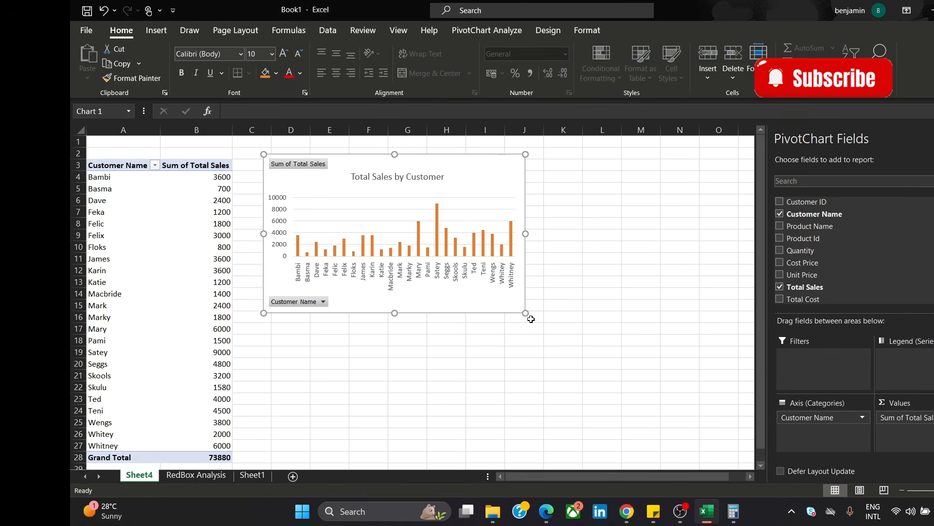
pyautogui.moveTo(525, 312); pyautogui.dragTo(546, 334)
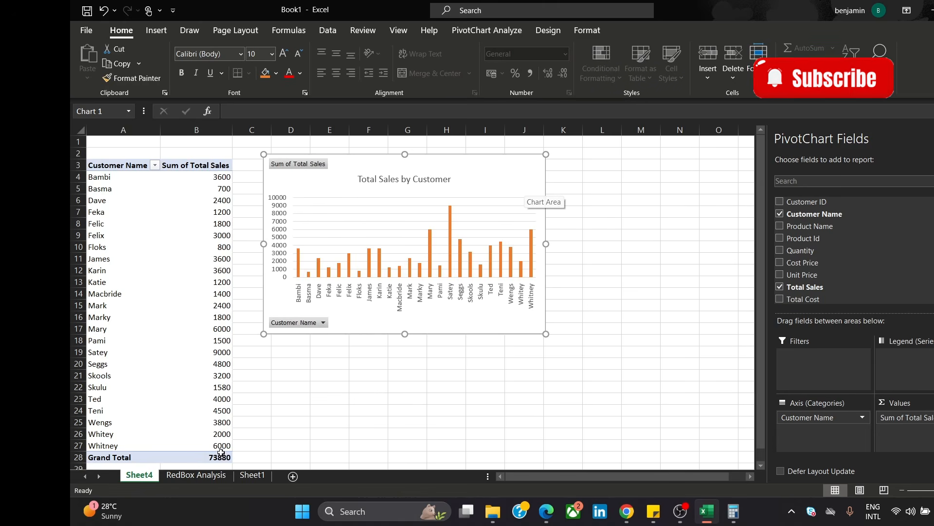
pyautogui.click(197, 476)
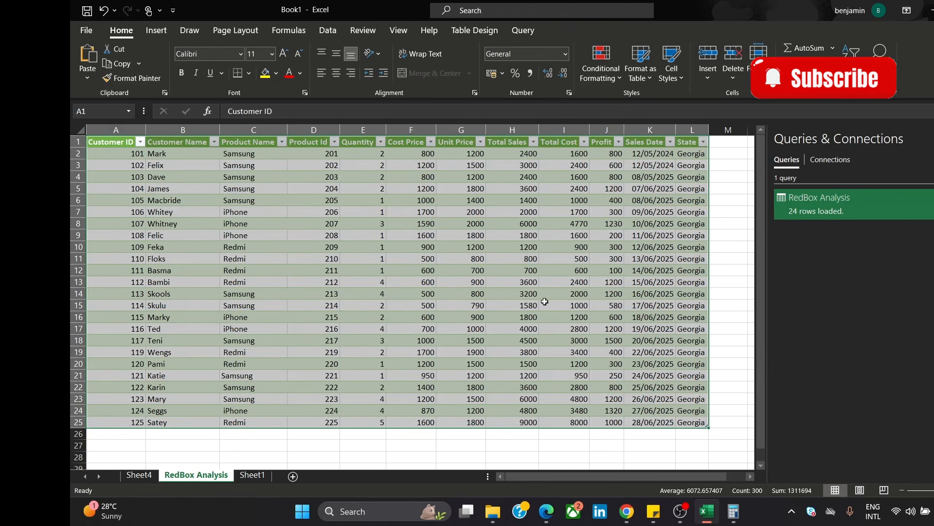
pyautogui.click(333, 177)
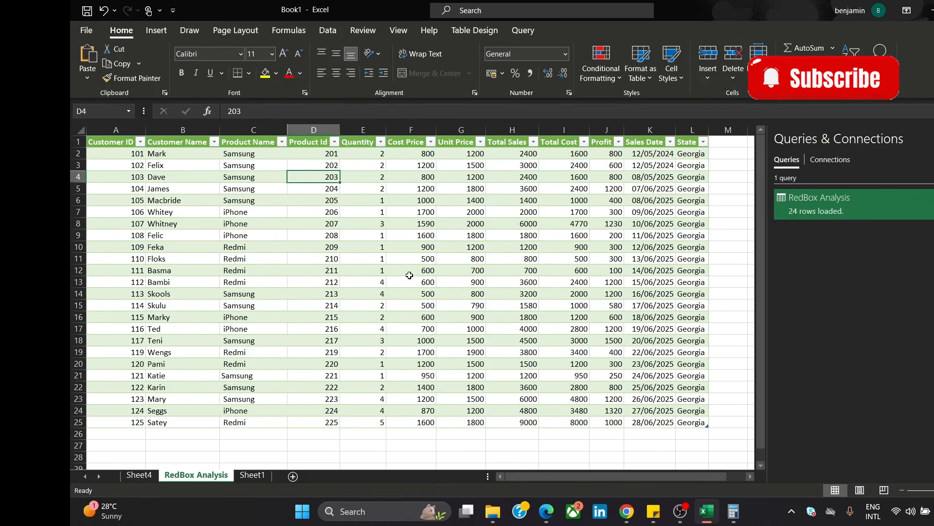
# Rename the Sheet4 worksheet with the customer PivotTable as pivot1.
pyautogui.click(139, 477)
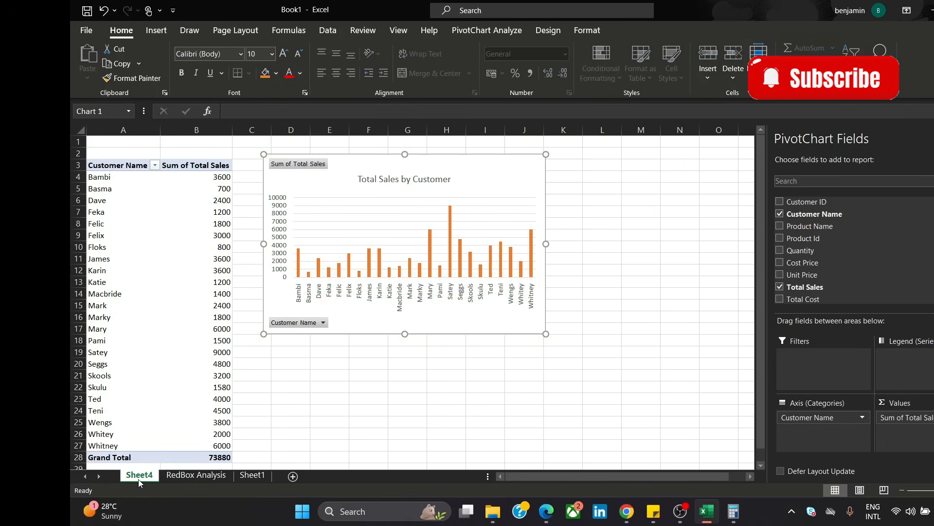
pyautogui.doubleClick(140, 476)
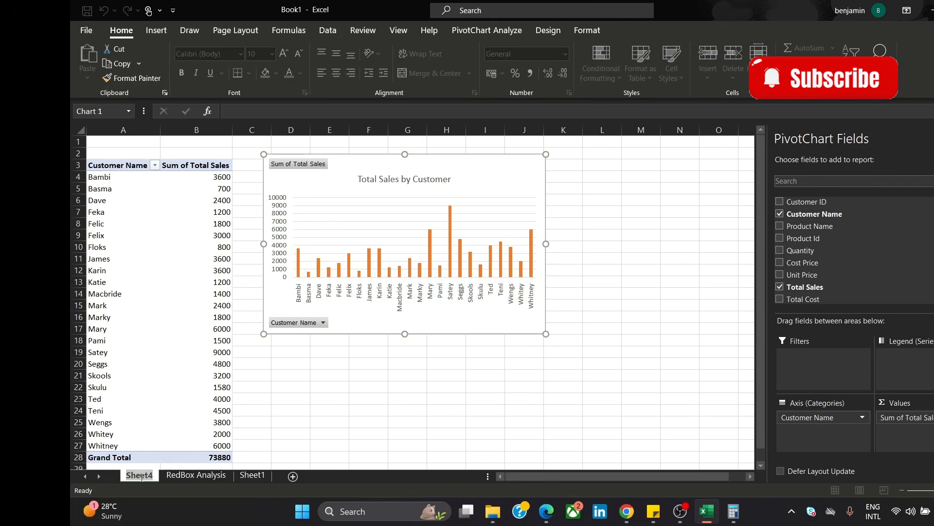
pyautogui.write('pivo')
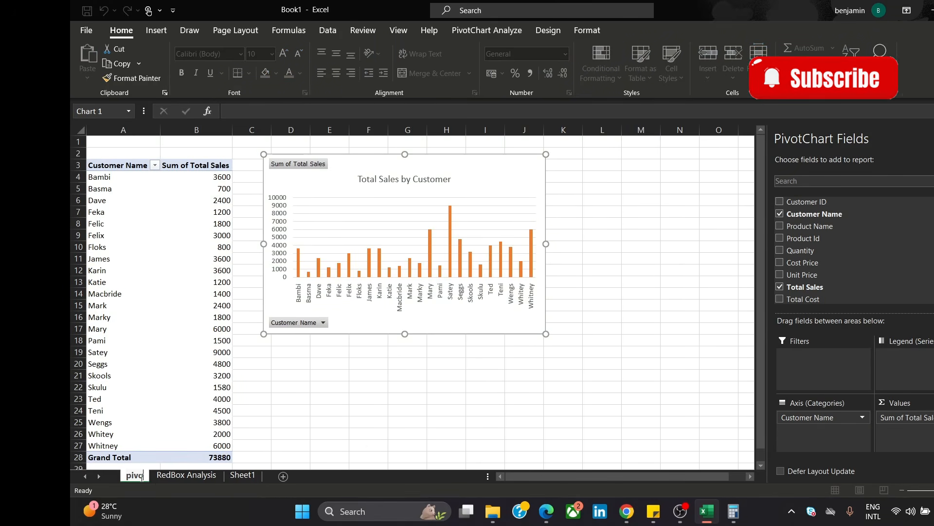
pyautogui.write('t1')
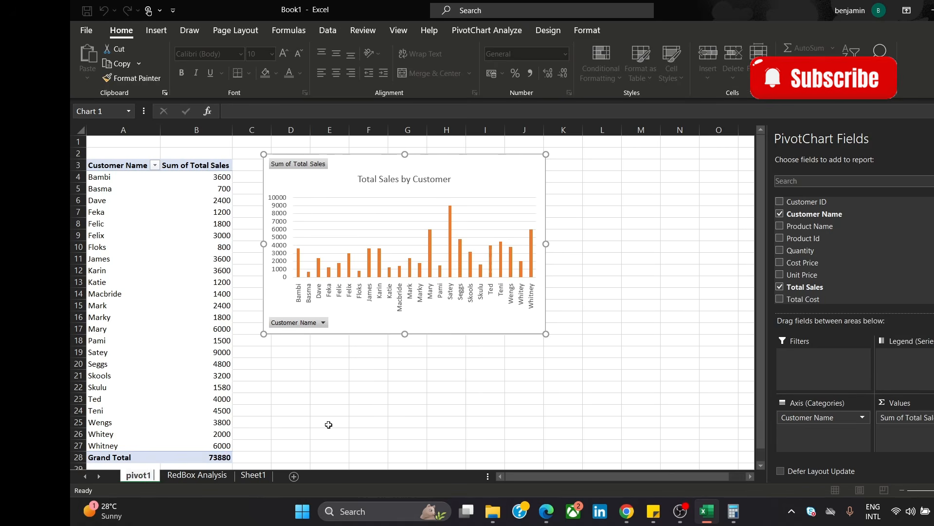
pyautogui.click(328, 425)
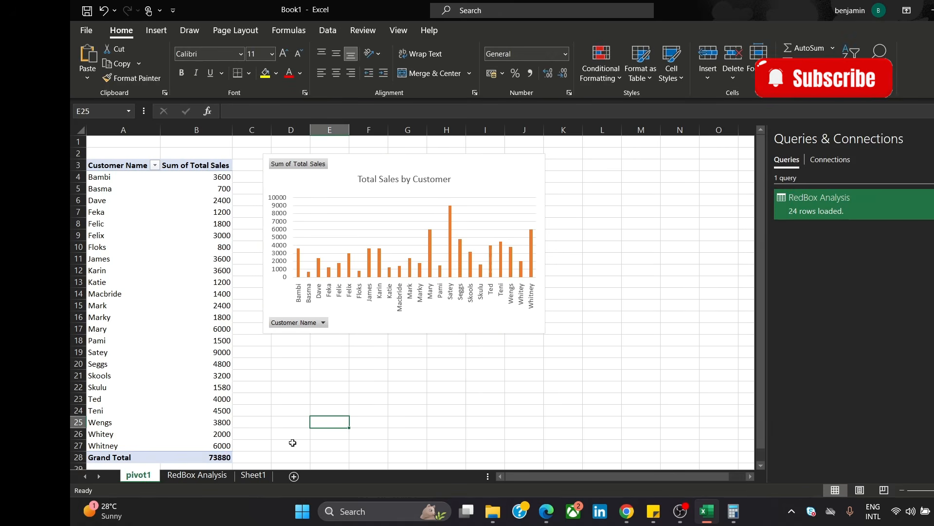
# Create a copy of the pivot1 sheet, placed before the original in the same workbook.
pyautogui.rightClick(133, 478)
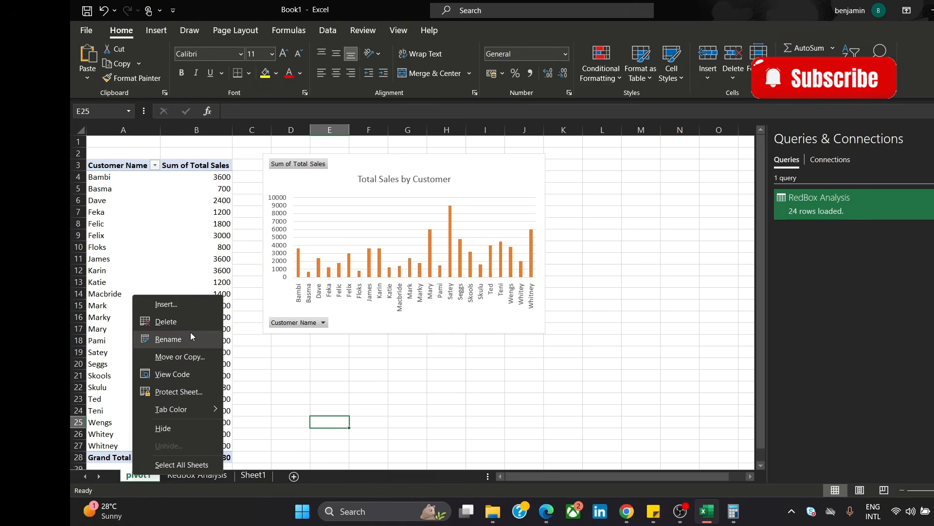
pyautogui.rightClick(132, 480)
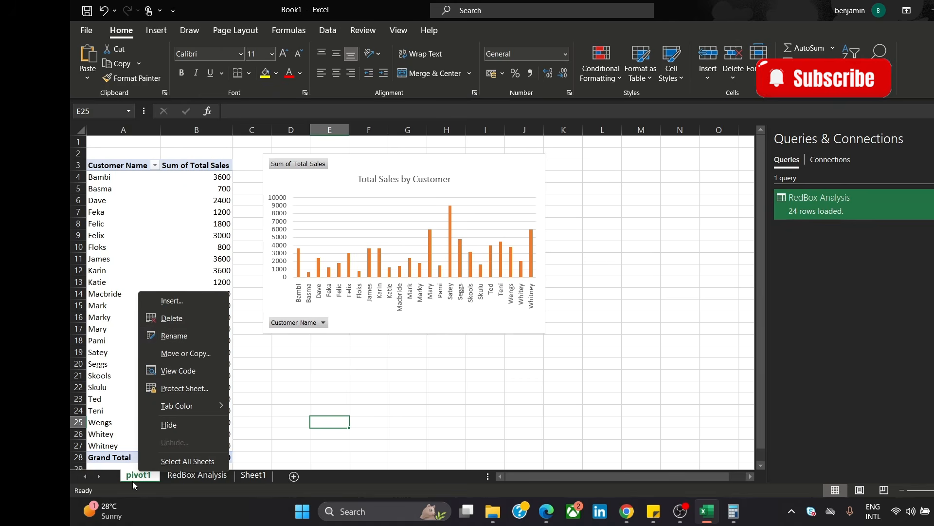
pyautogui.click(173, 352)
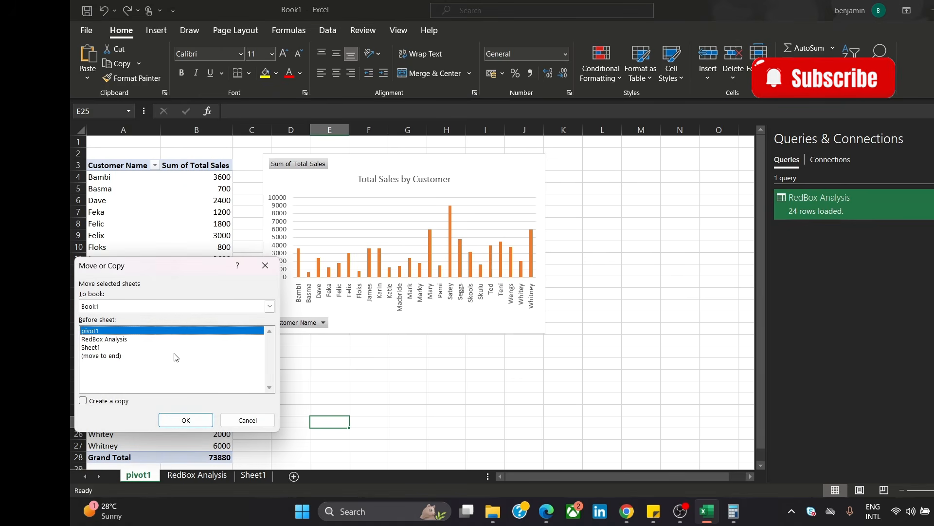
pyautogui.click(111, 400)
pyautogui.click(186, 420)
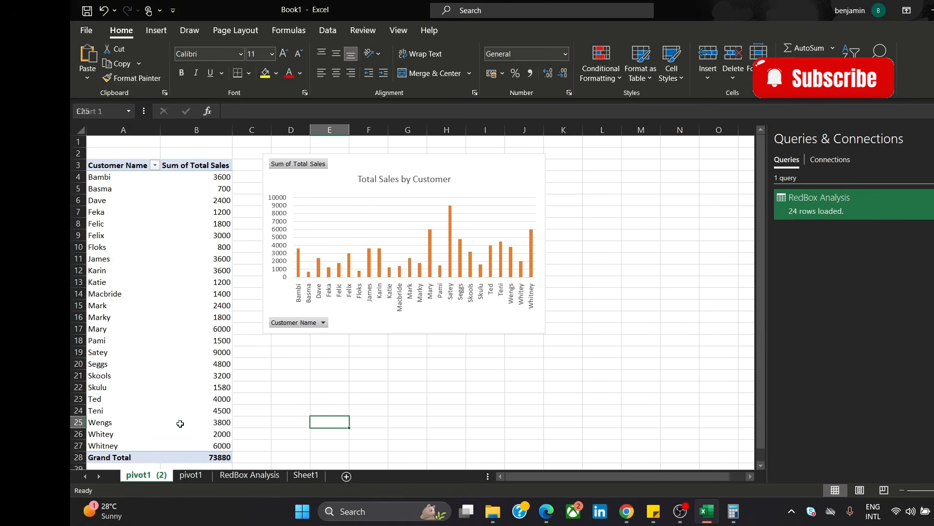
# Rename the copied sheet as pivot 2 and select its PivotChart.
pyautogui.doubleClick(145, 476)
pyautogui.write('p')
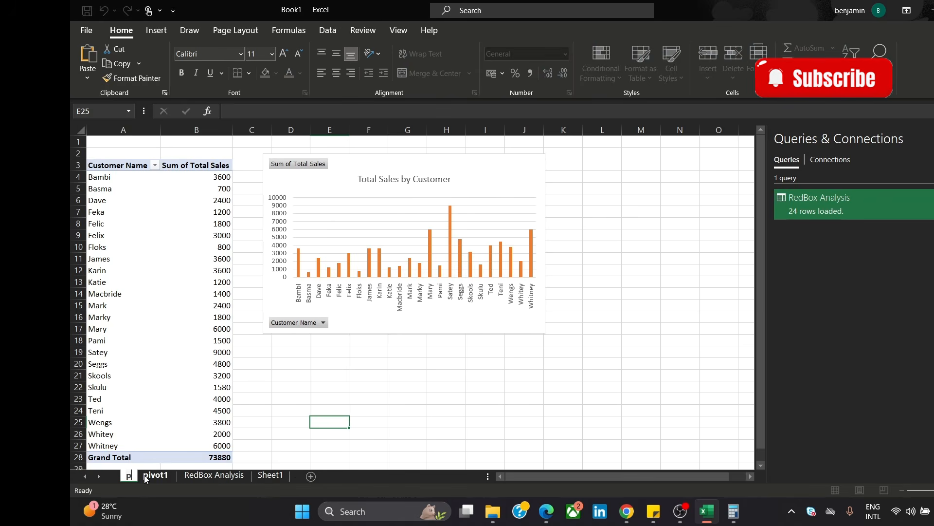
pyautogui.write('ivot 2')
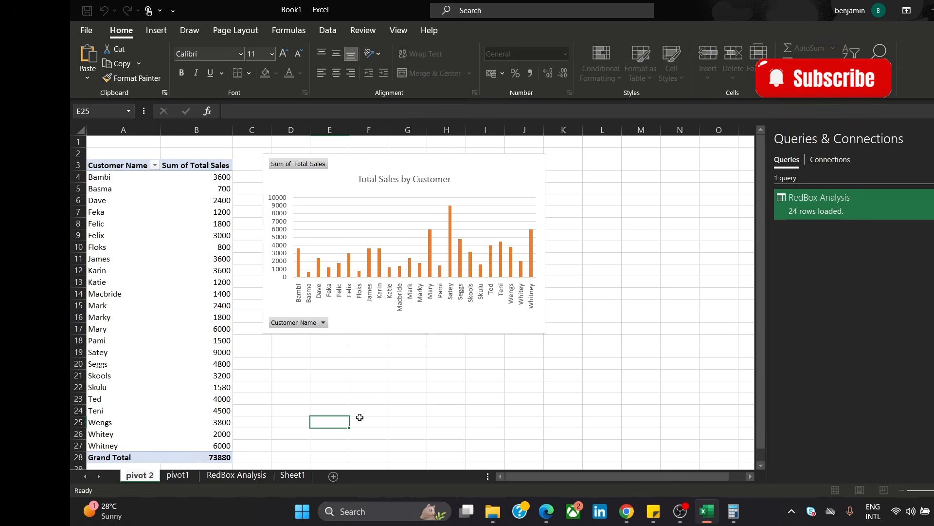
pyautogui.click(372, 389)
pyautogui.click(487, 161)
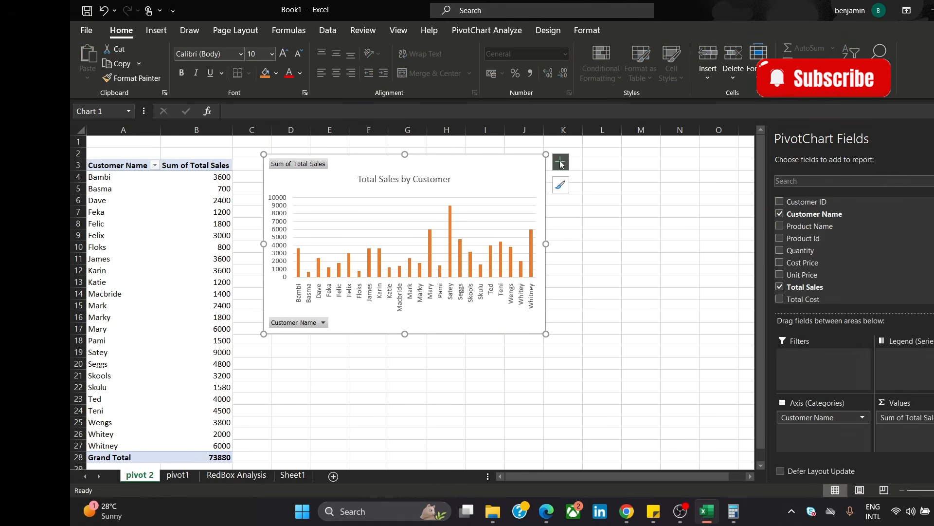
# Delete the copied Total Sales by Customer PivotChart from the pivot 2 sheet.
pyautogui.click(173, 480)
pyautogui.click(139, 479)
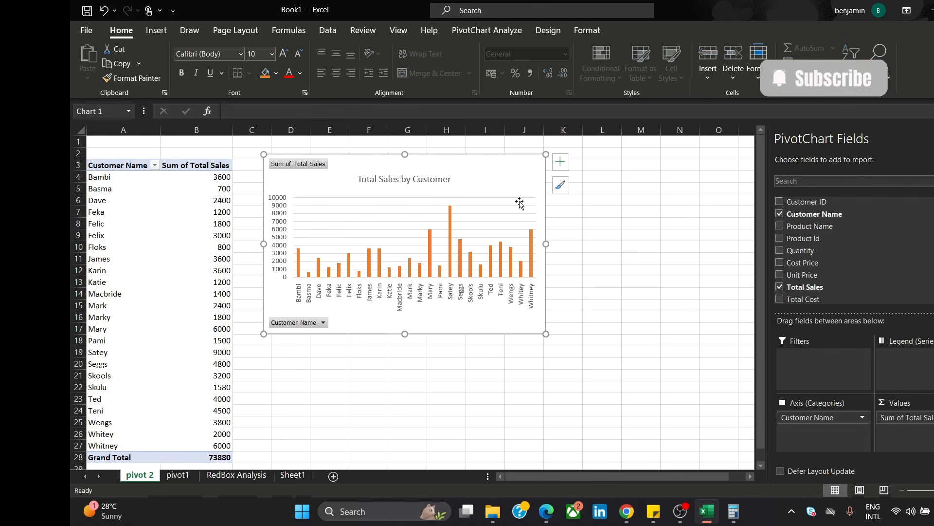
pyautogui.press('Delete')
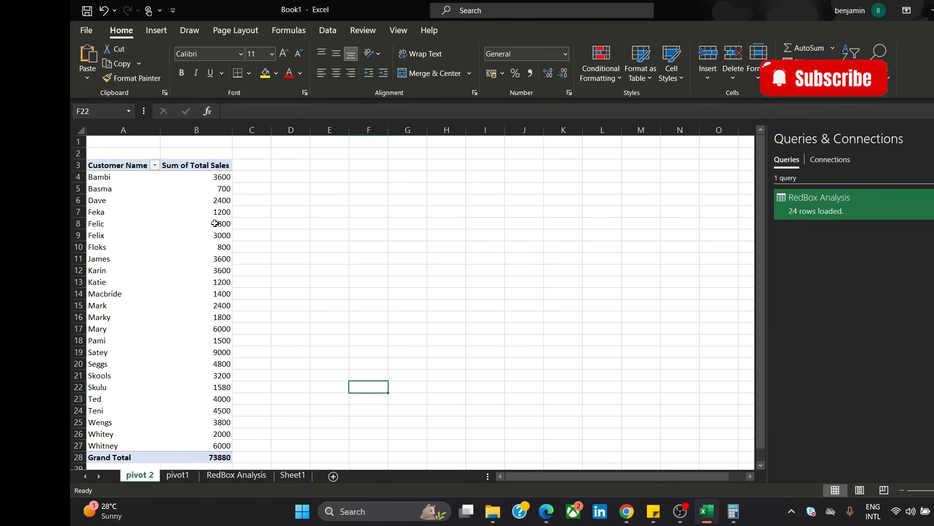
# Remove the Total Sales and Customer Name fields from the PivotTable on the pivot 2 sheet.
pyautogui.click(273, 188)
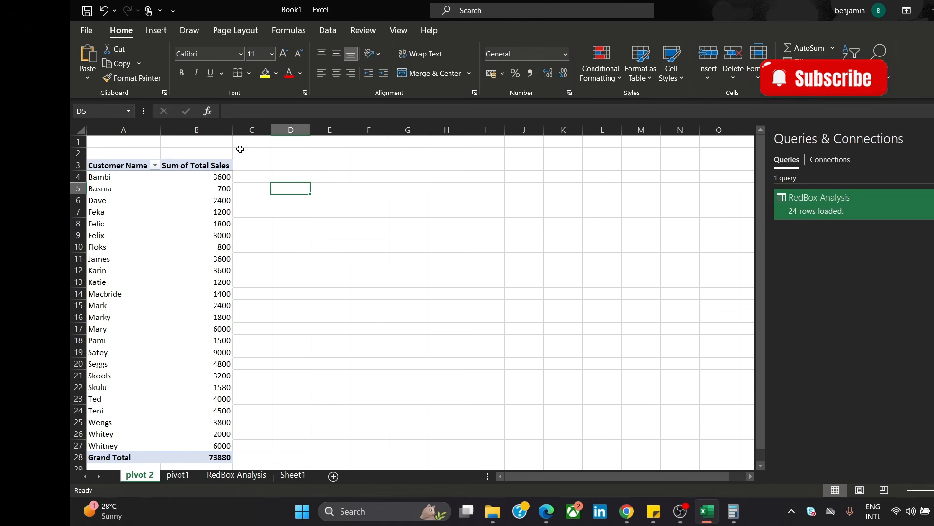
pyautogui.click(195, 165)
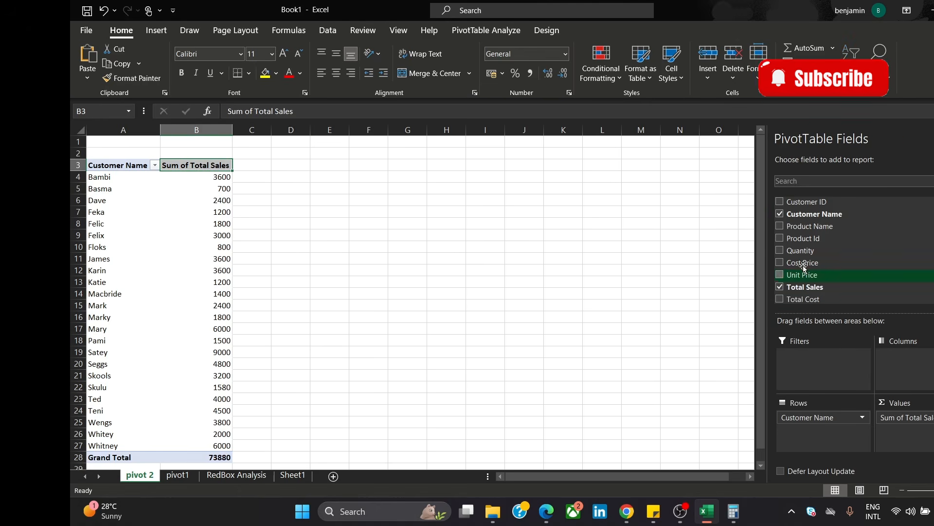
pyautogui.click(781, 287)
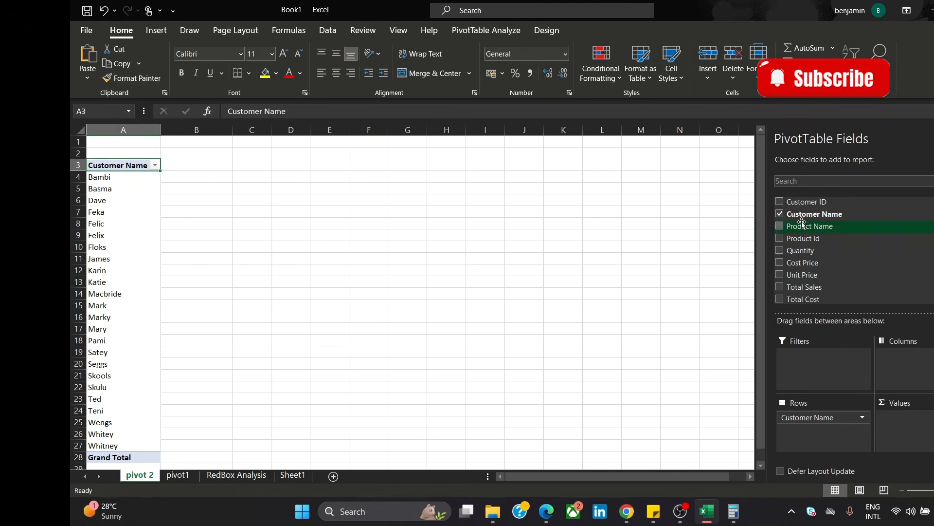
pyautogui.click(779, 214)
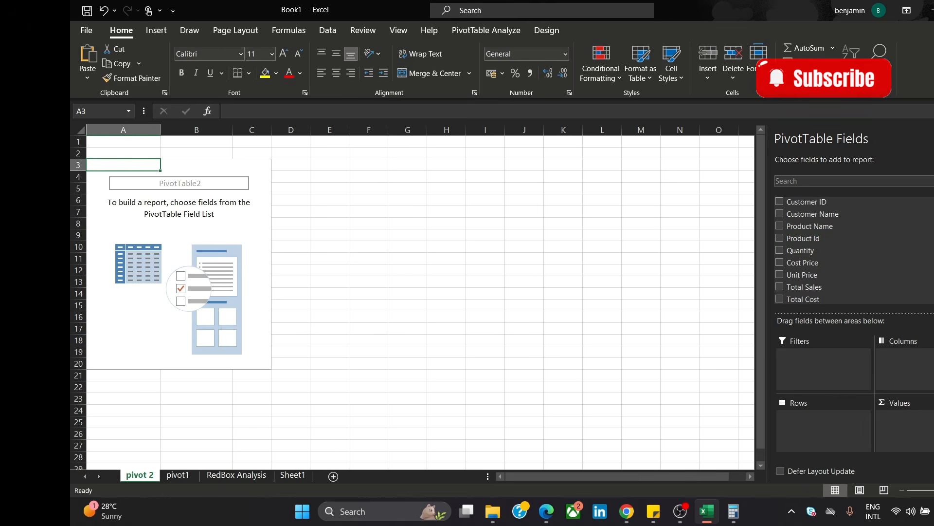
# Add Total Cost to the PivotTable's values and Product Name to its rows.
pyautogui.scroll(-1, 827, 251)
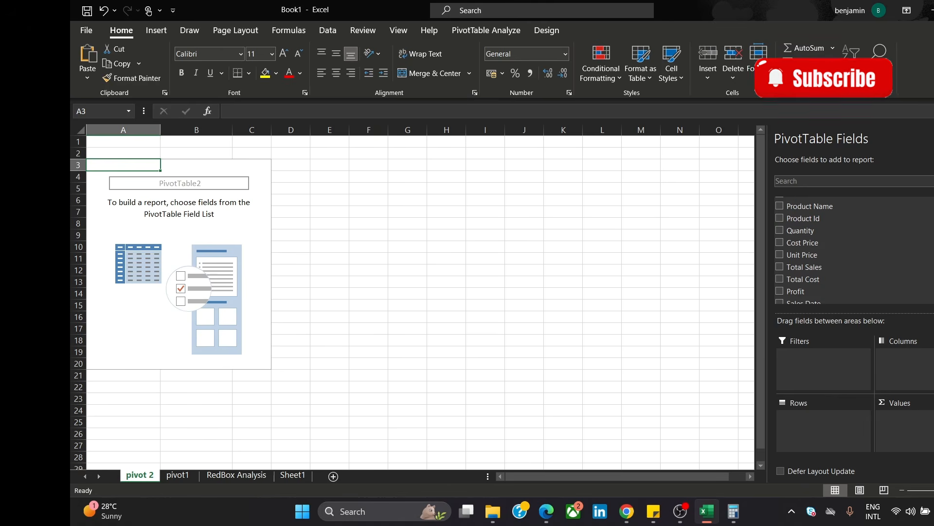
pyautogui.scroll(1, 827, 251)
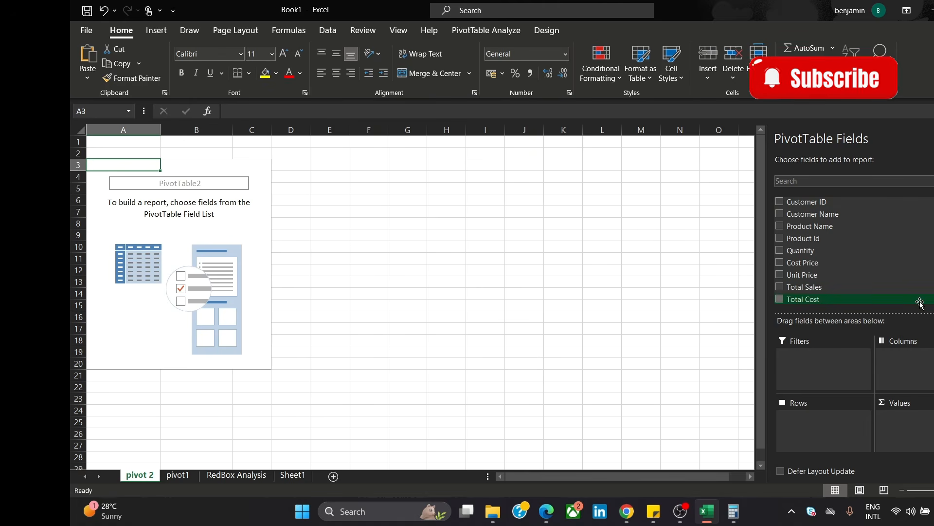
pyautogui.moveTo(892, 300); pyautogui.dragTo(929, 417)
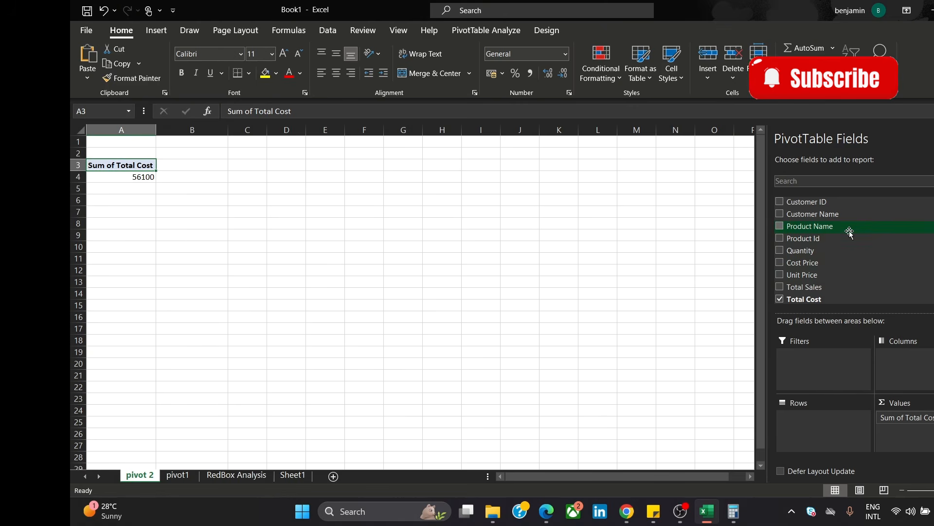
pyautogui.moveTo(850, 233); pyautogui.dragTo(819, 425)
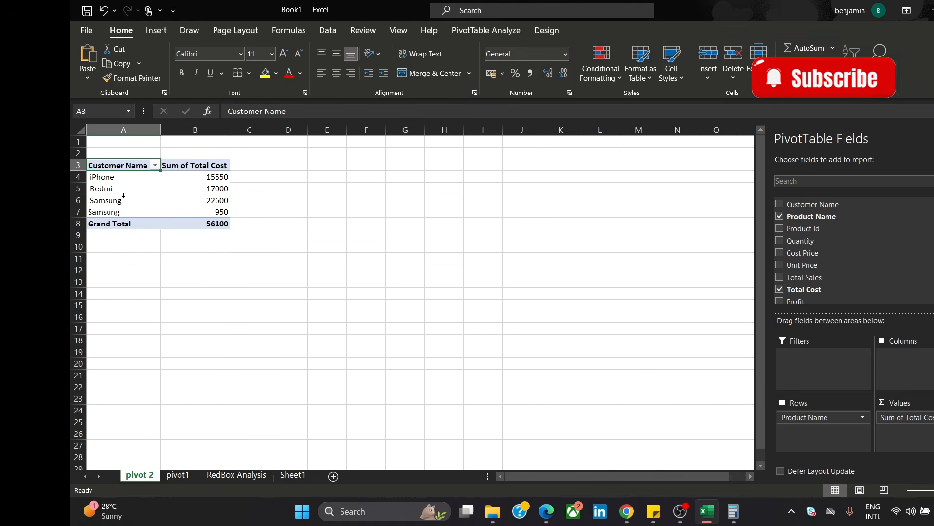
# Compare the two Samsung row labels in the PivotTable to see how their entries differ.
pyautogui.click(121, 213)
pyautogui.click(129, 200)
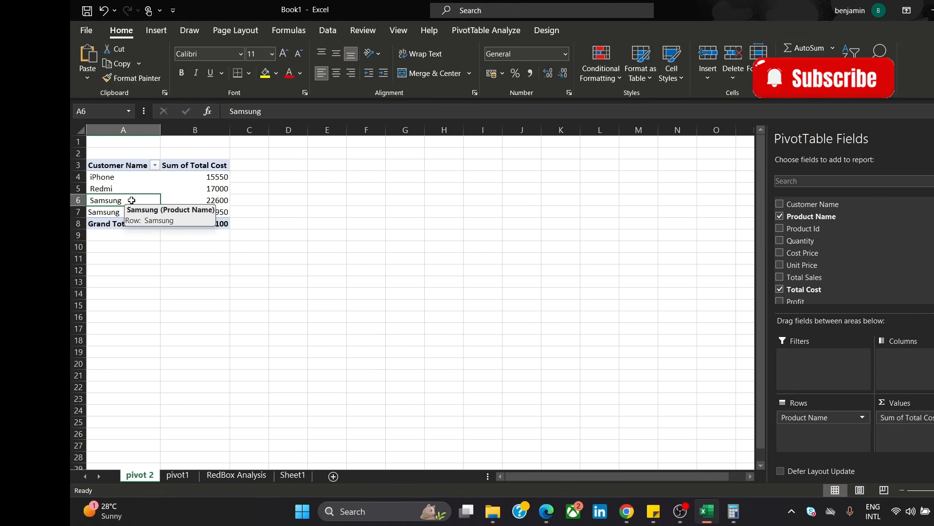
pyautogui.click(125, 212)
pyautogui.click(124, 201)
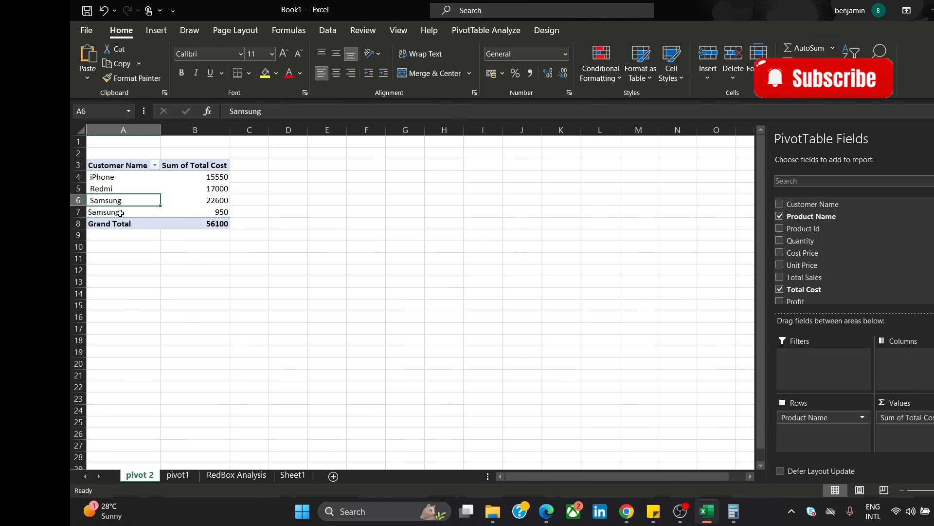
pyautogui.click(120, 214)
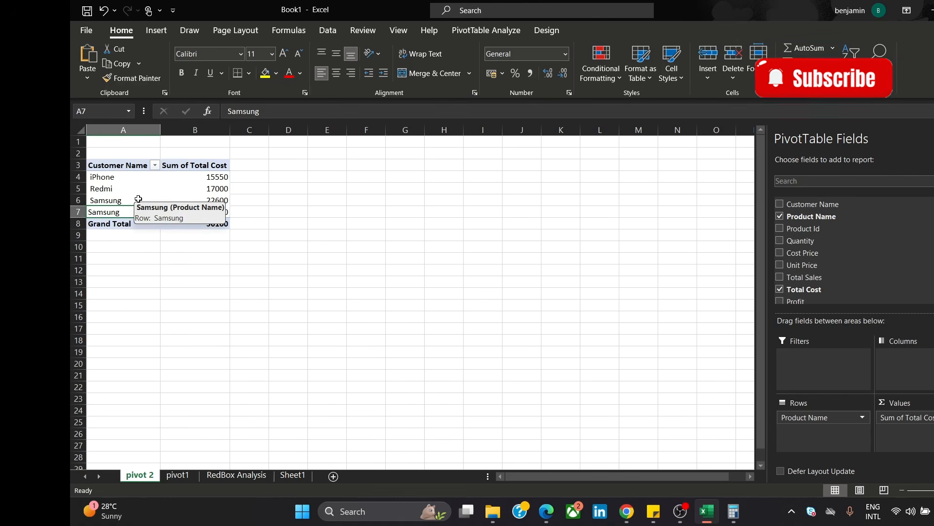
pyautogui.click(110, 200)
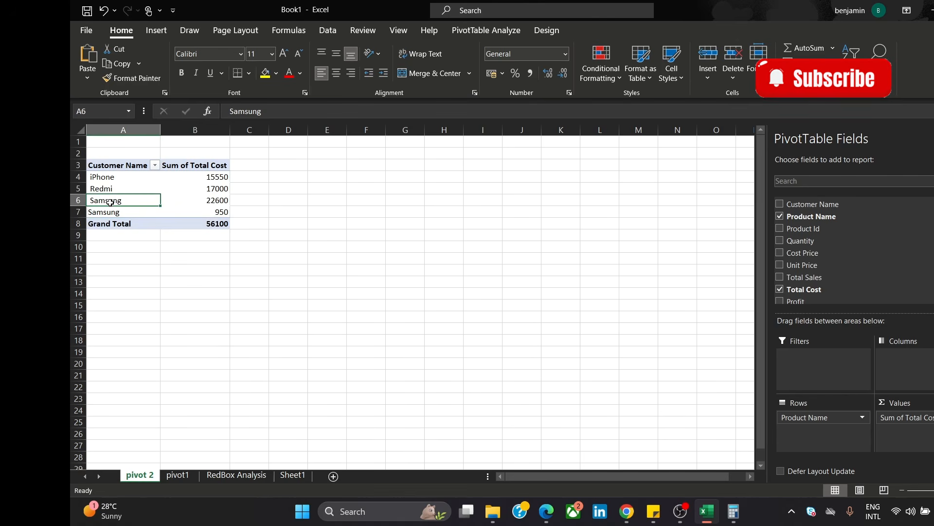
pyautogui.click(116, 217)
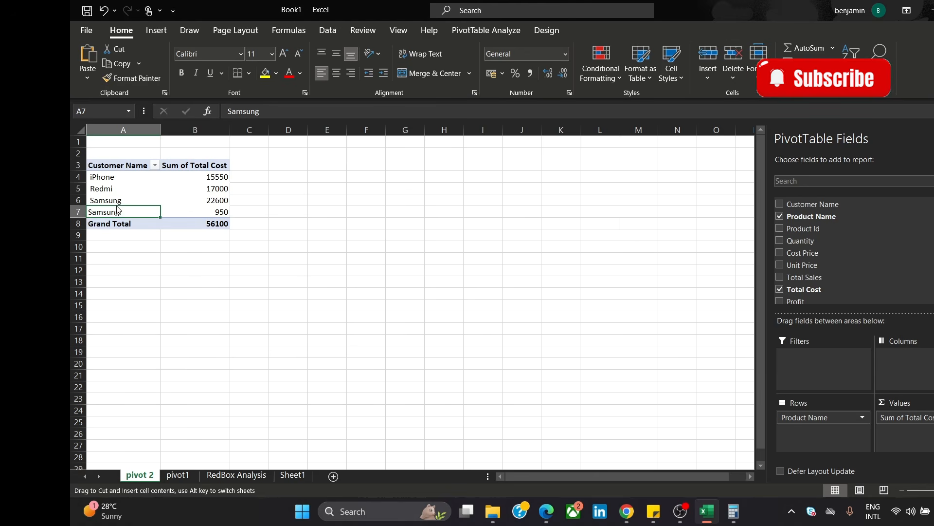
pyautogui.click(120, 200)
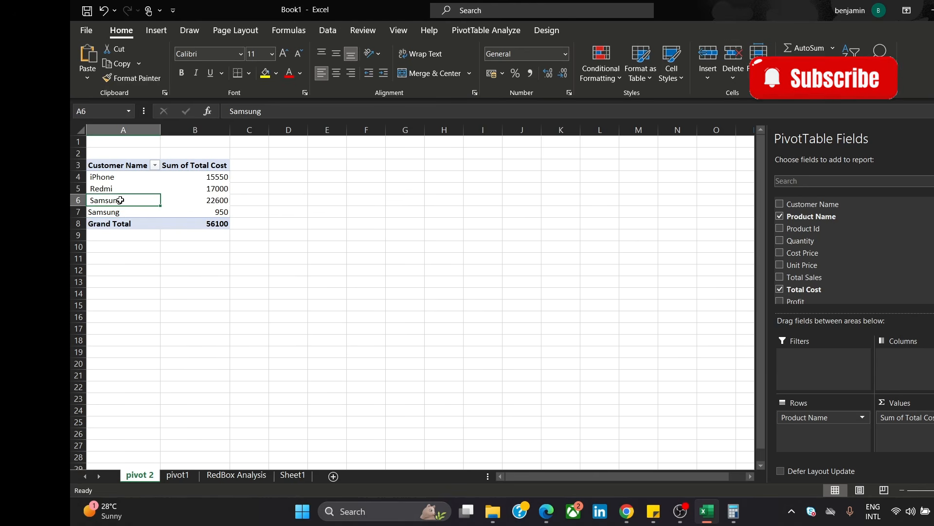
# Open the RedBox Analysis query for editing in Power Query and trim the text in the Product Name column.
pyautogui.click(229, 475)
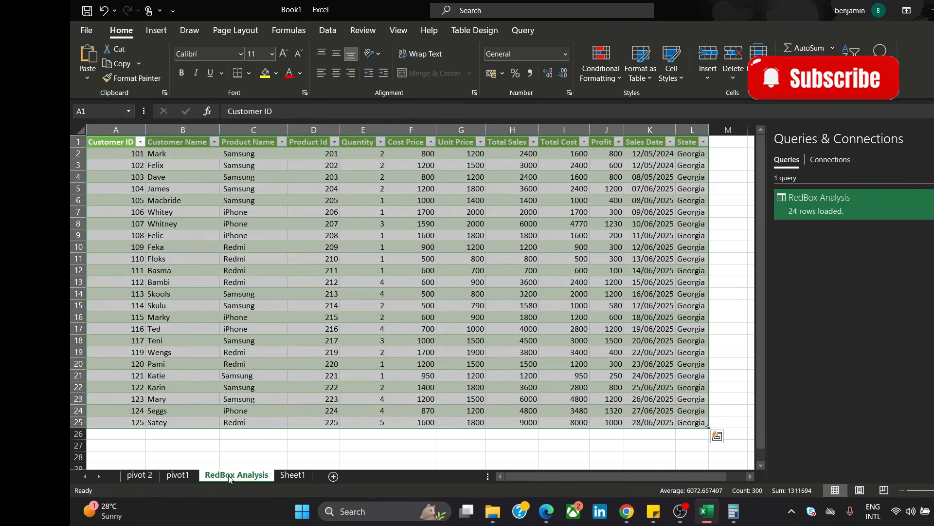
pyautogui.rightClick(884, 206)
pyautogui.click(917, 244)
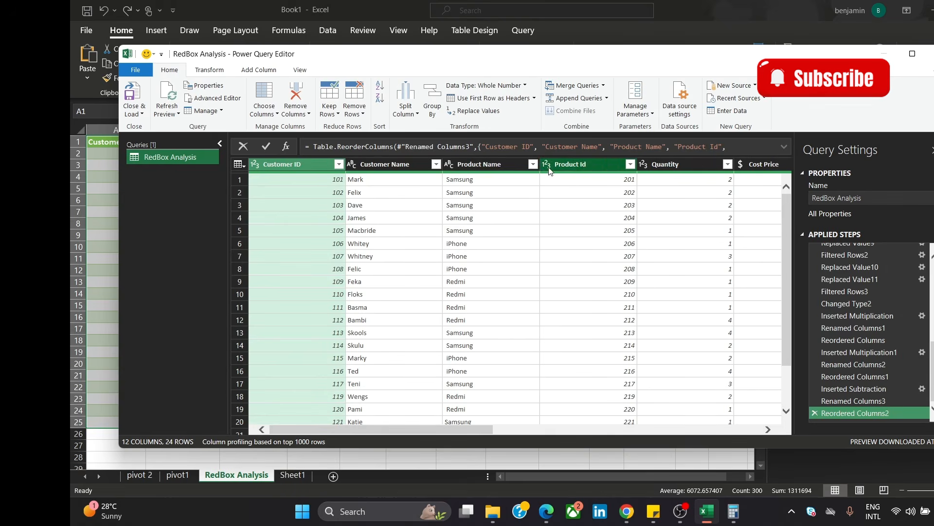
pyautogui.click(508, 167)
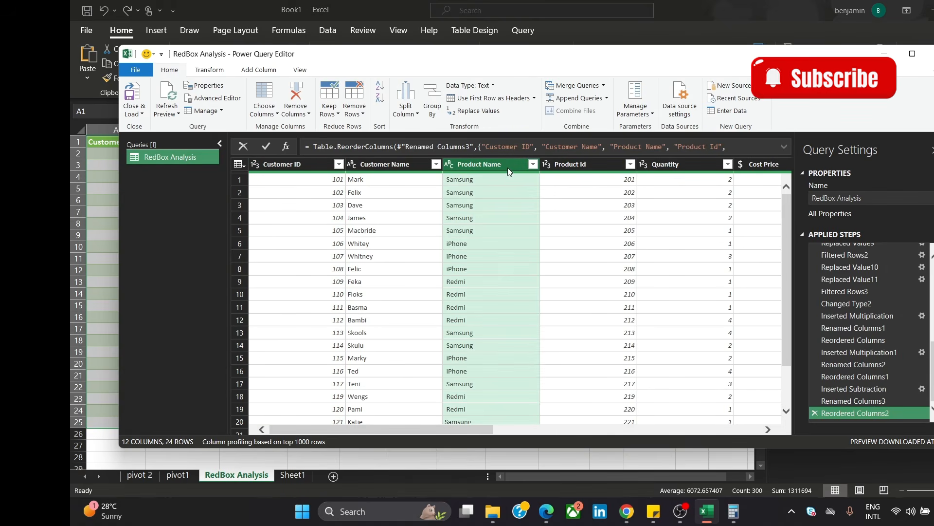
pyautogui.click(221, 72)
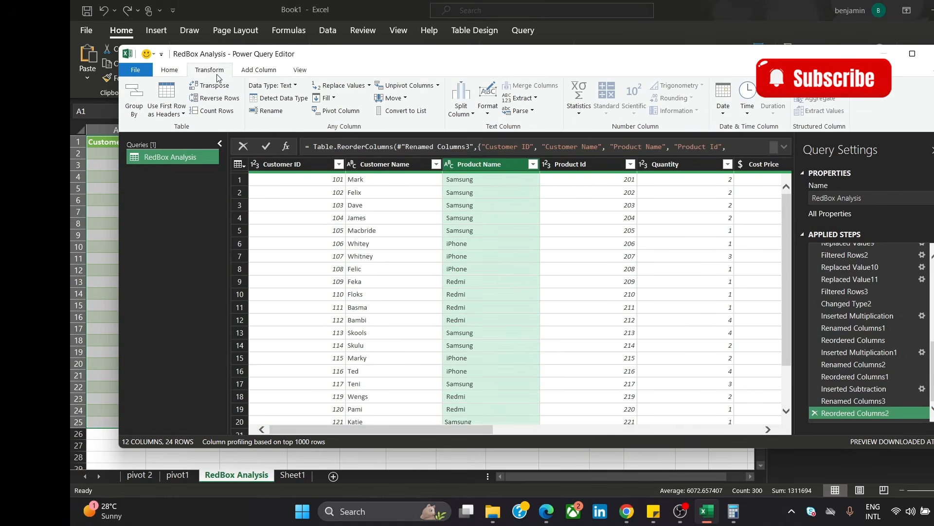
pyautogui.click(488, 114)
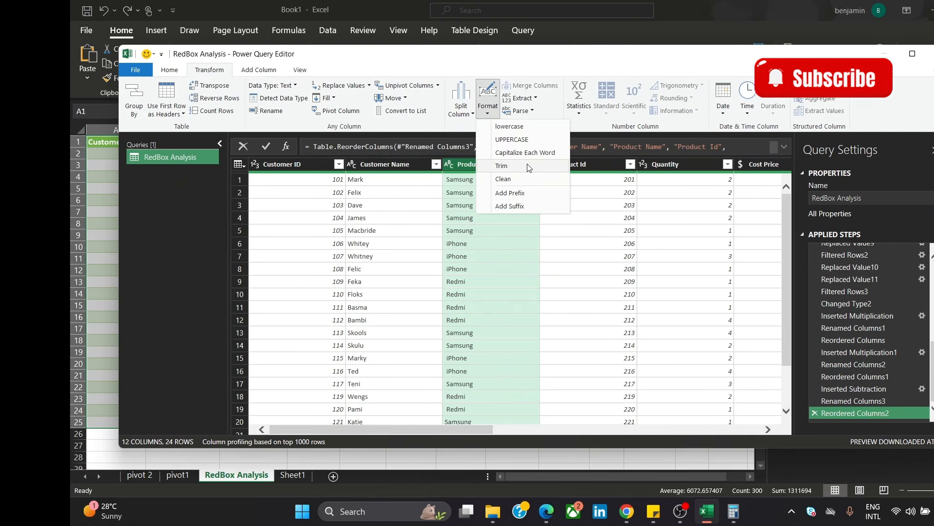
pyautogui.click(502, 165)
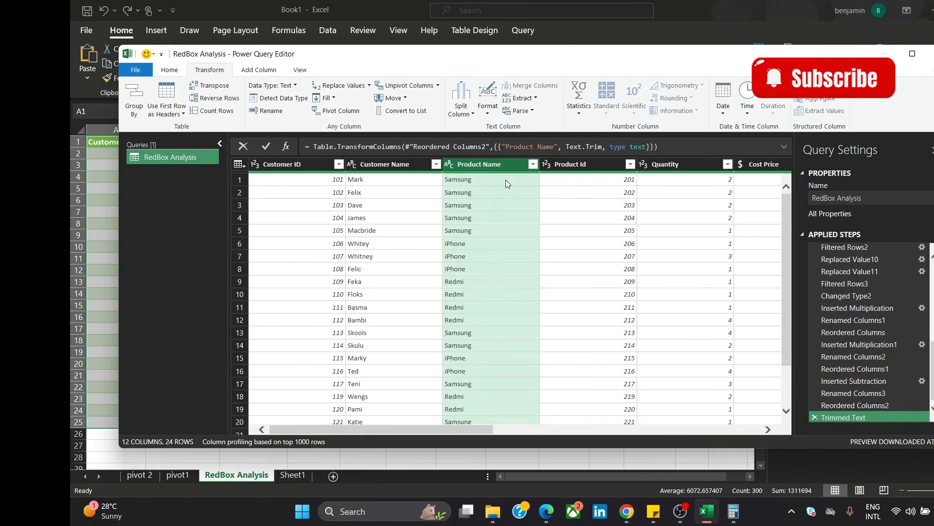
# Check the Product Name filter values, keep all products selected, and close and load the query back into the workbook.
pyautogui.click(532, 165)
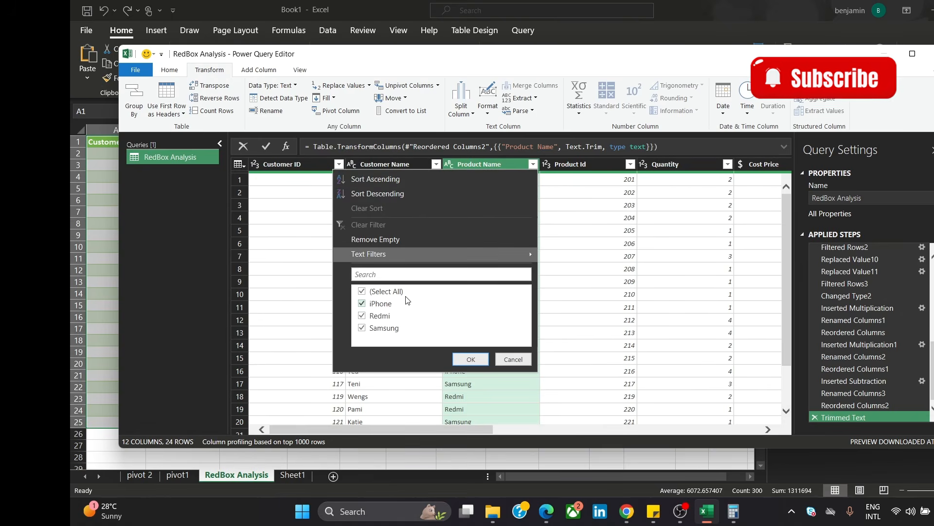
pyautogui.click(475, 361)
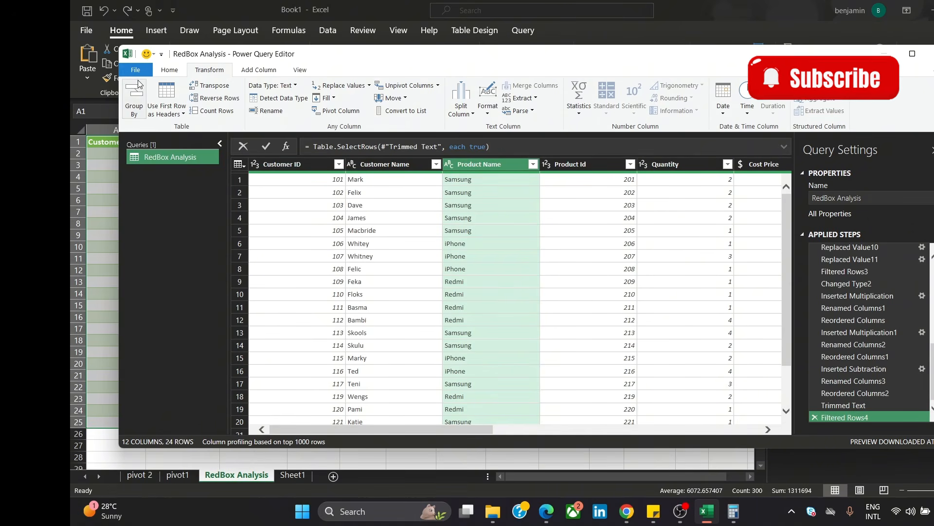
pyautogui.click(170, 70)
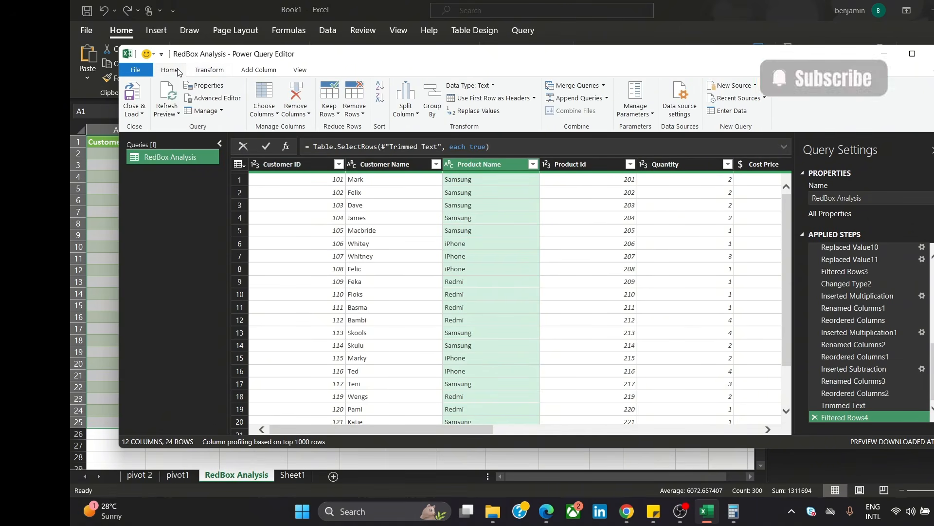
pyautogui.click(141, 96)
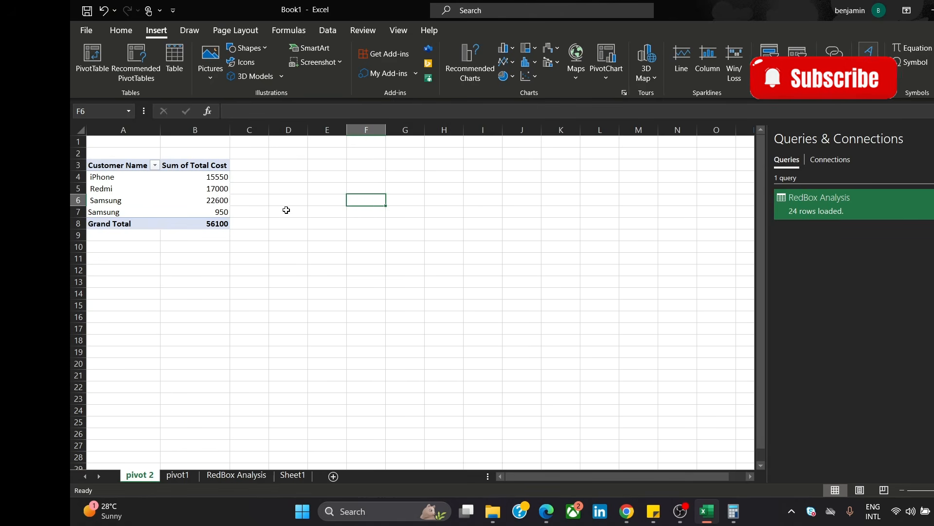
# Refresh the product PivotTable on the pivot 2 sheet with the trimmed product names.
pyautogui.click(214, 178)
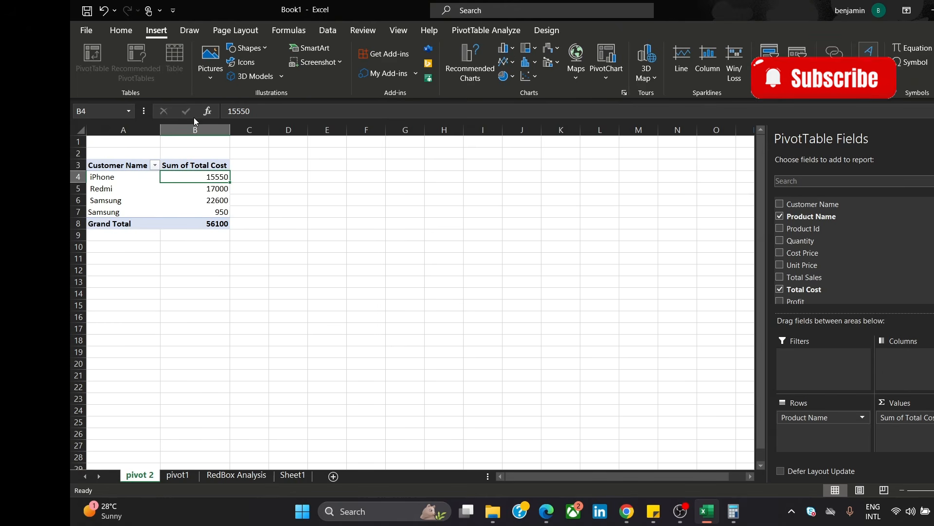
pyautogui.click(483, 31)
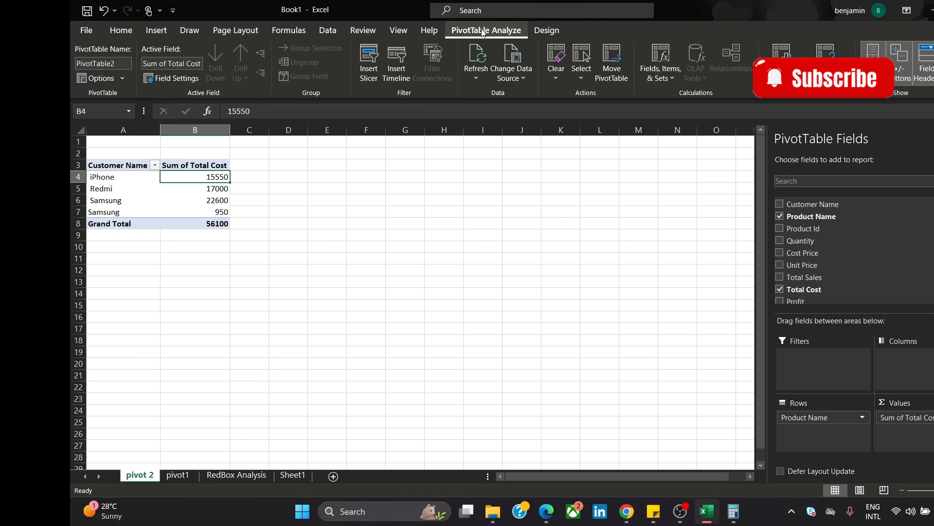
pyautogui.click(478, 55)
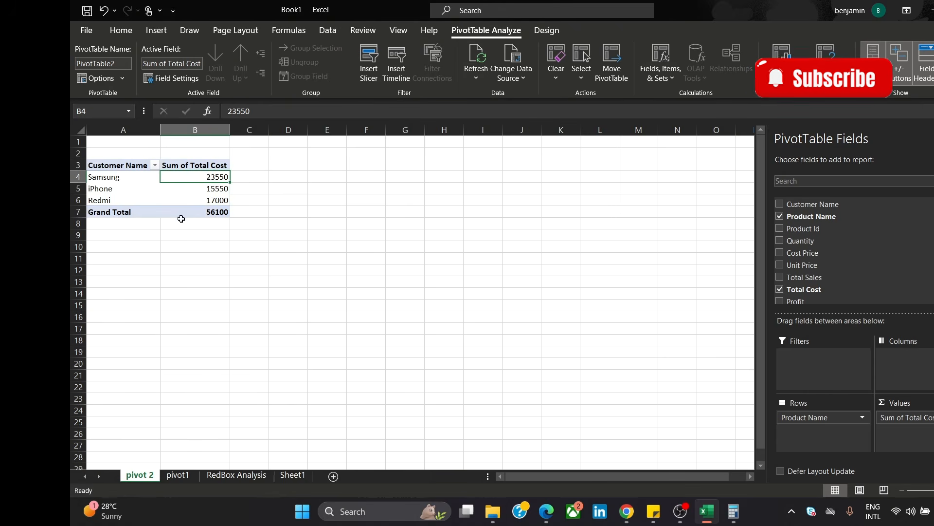
pyautogui.click(251, 181)
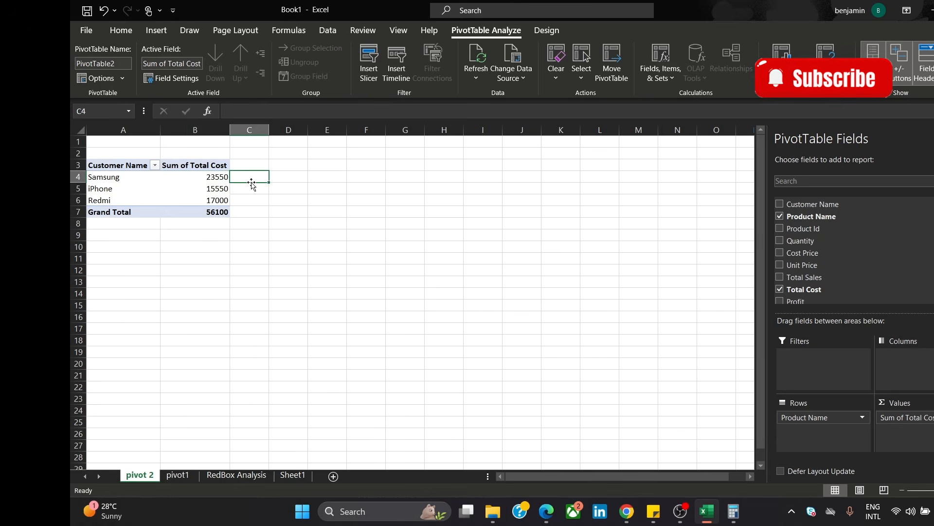
pyautogui.click(216, 179)
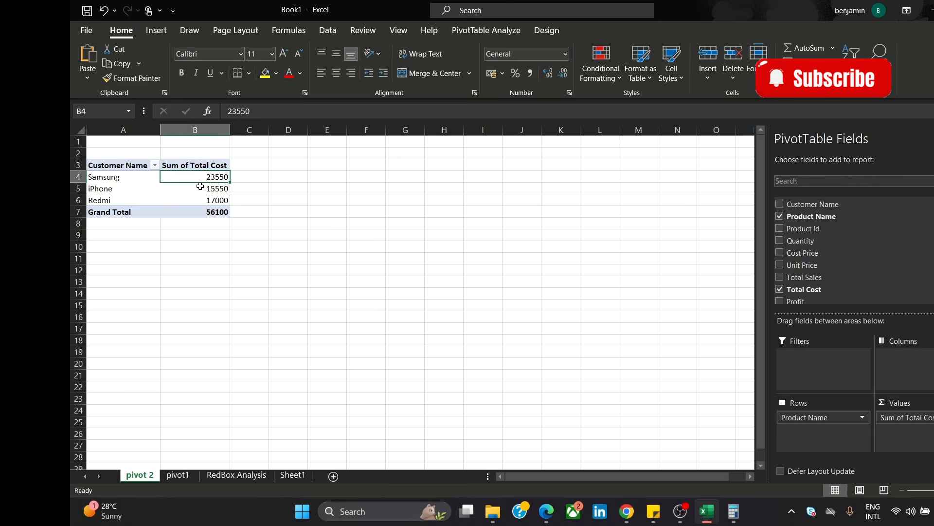
pyautogui.click(256, 187)
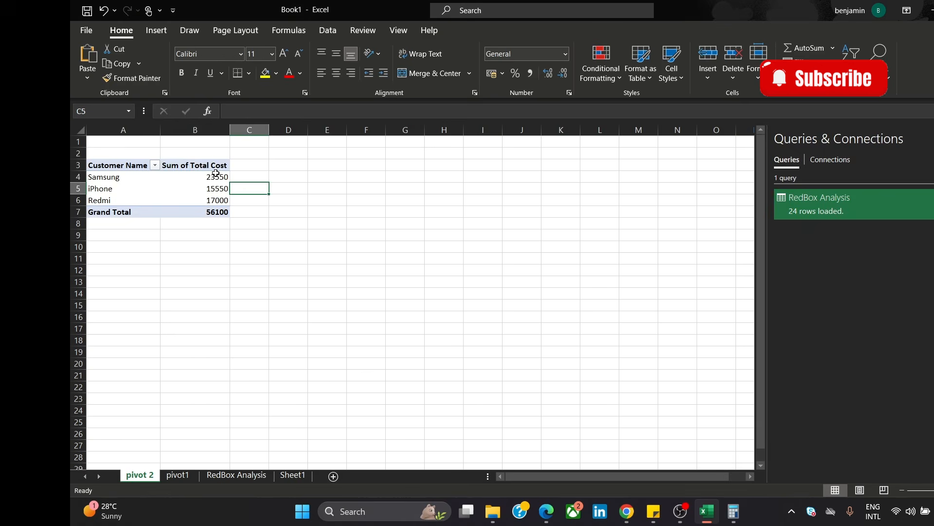
pyautogui.click(207, 169)
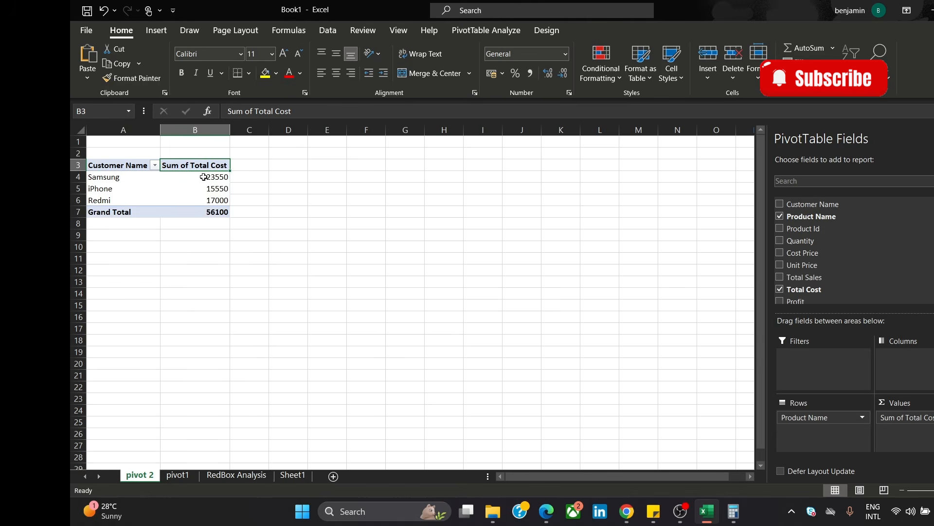
# Insert a pie PivotChart of total cost by product from the PivotTable and move it to the empty area beside the table.
pyautogui.click(199, 175)
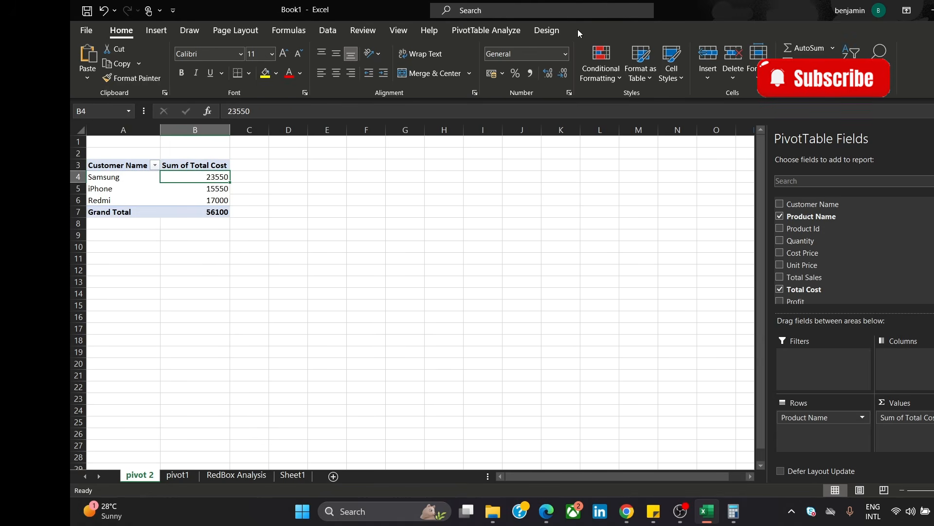
pyautogui.click(501, 31)
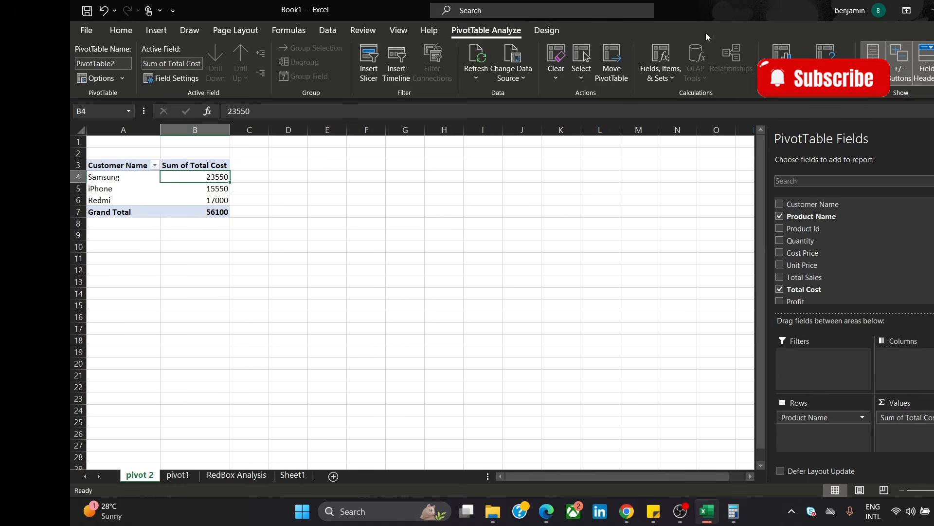
pyautogui.click(782, 53)
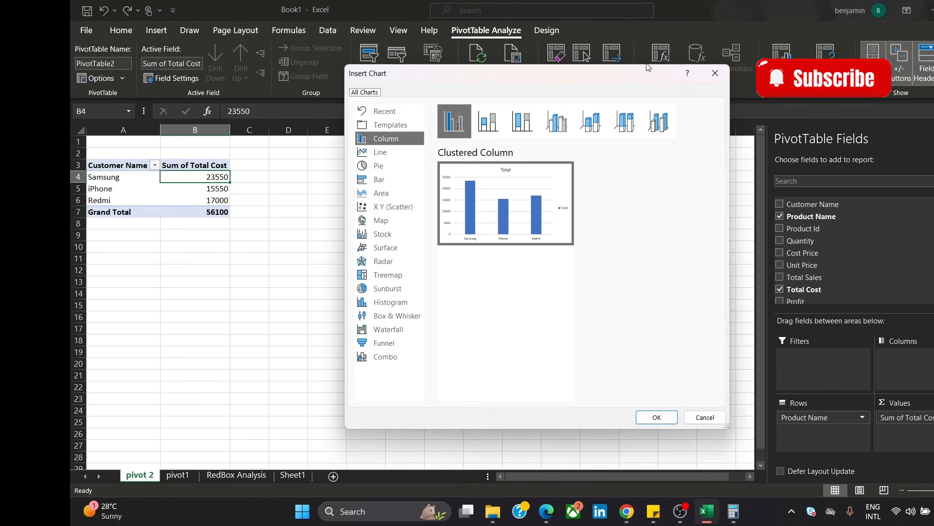
pyautogui.click(385, 167)
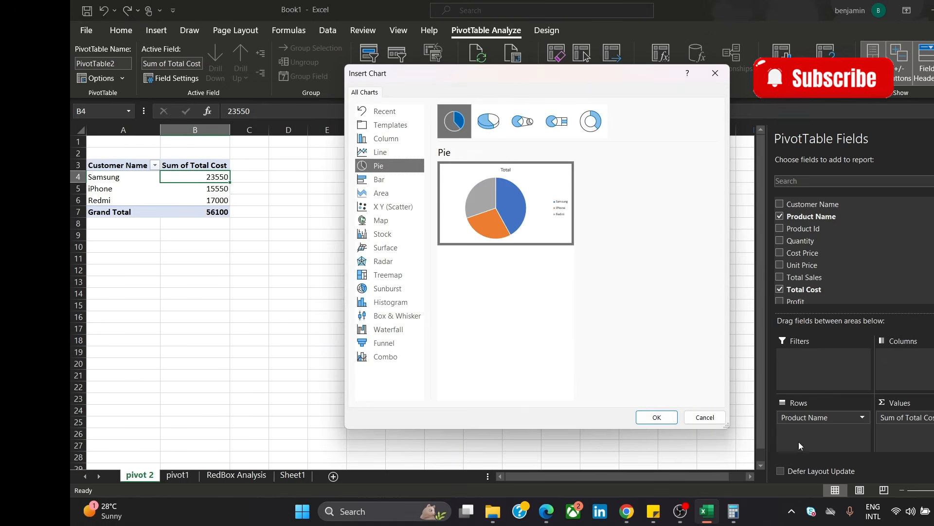
pyautogui.click(657, 417)
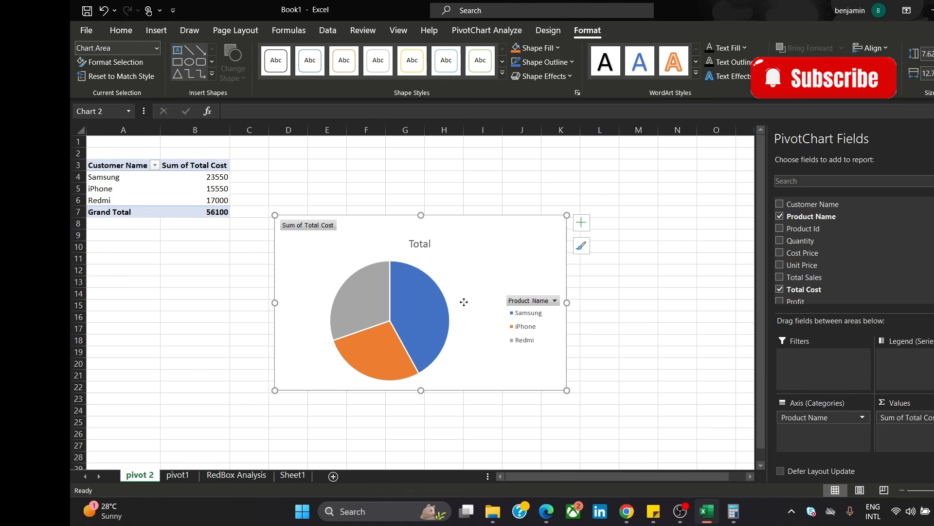
pyautogui.moveTo(464, 302); pyautogui.dragTo(508, 269)
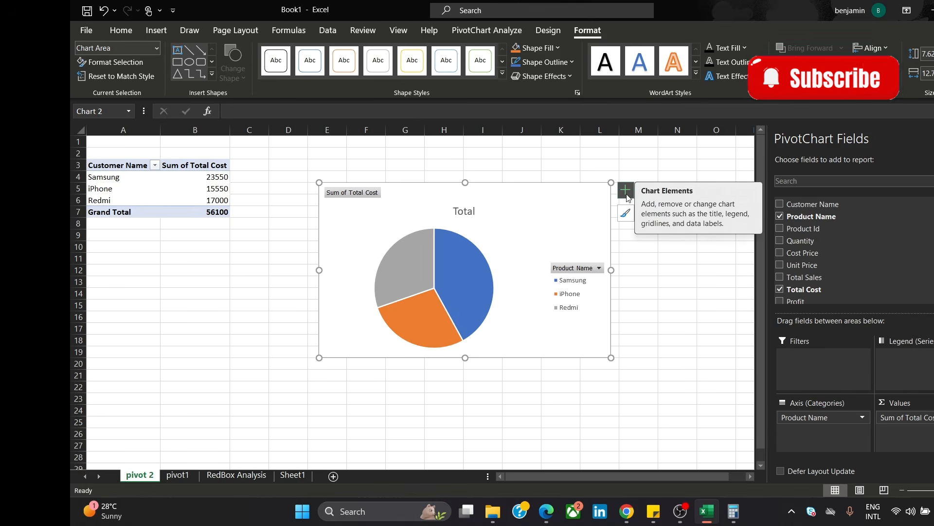
# Add data labels to the pie chart in the Data Callout style.
pyautogui.click(626, 190)
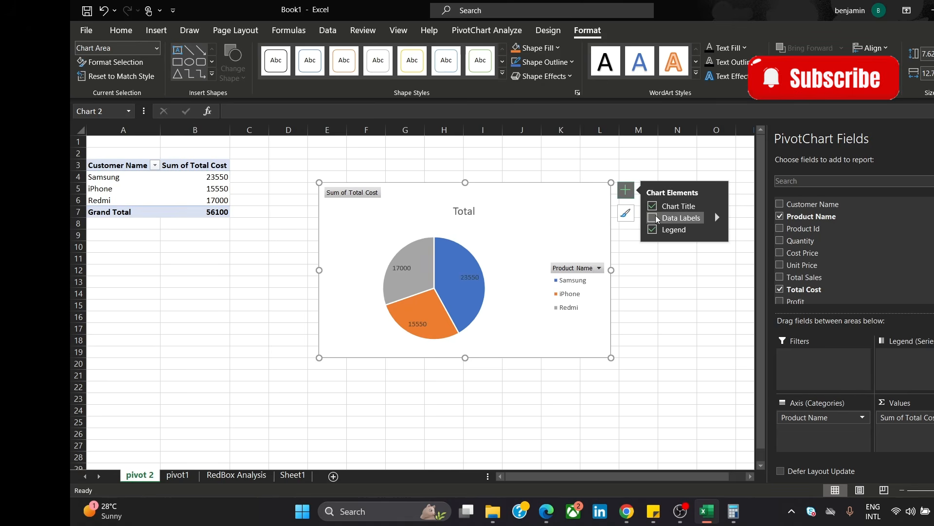
pyautogui.click(652, 217)
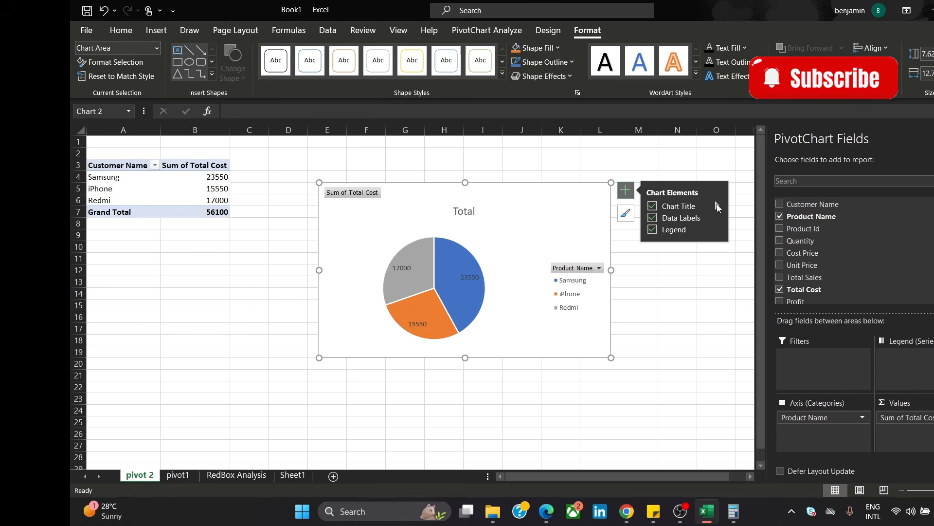
pyautogui.moveTo(716, 217)
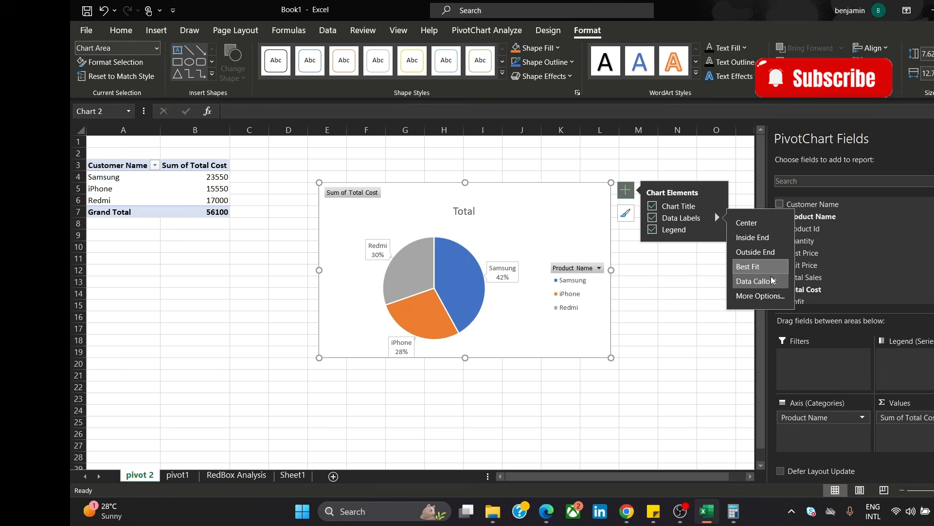
pyautogui.click(251, 275)
pyautogui.click(554, 200)
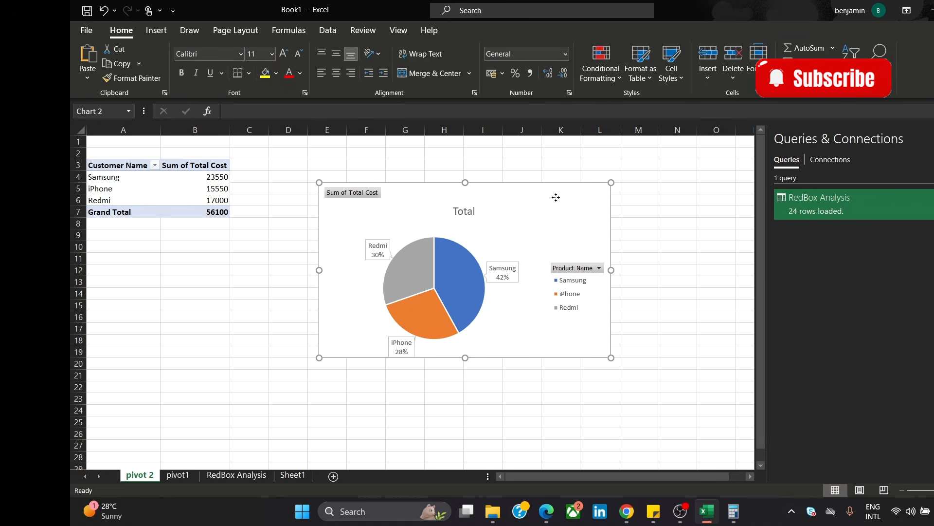
# Move the pie chart farther from the PivotTable at its original size and open its chart area formatting options.
pyautogui.moveTo(319, 183); pyautogui.dragTo(383, 250)
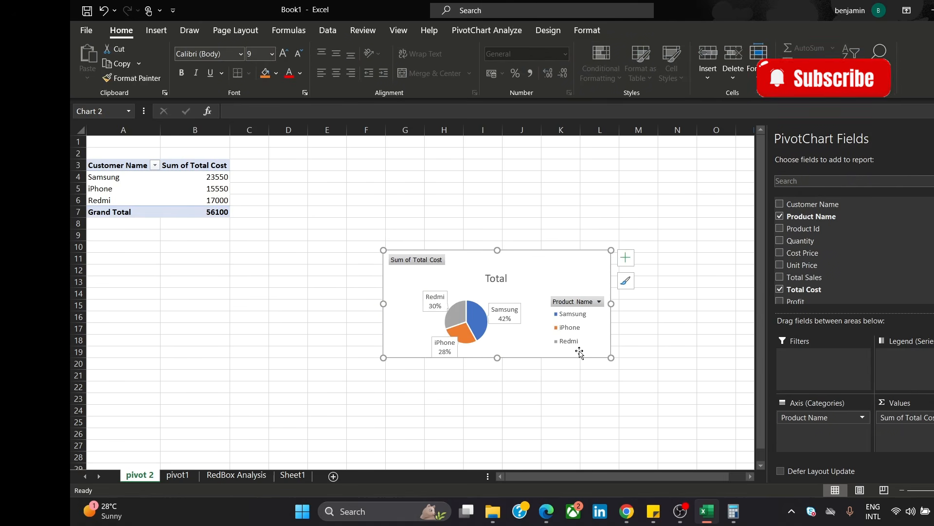
pyautogui.hotkey('ctrl', 'z')
pyautogui.moveTo(492, 221); pyautogui.dragTo(571, 189)
pyautogui.click(595, 367)
pyautogui.click(588, 292)
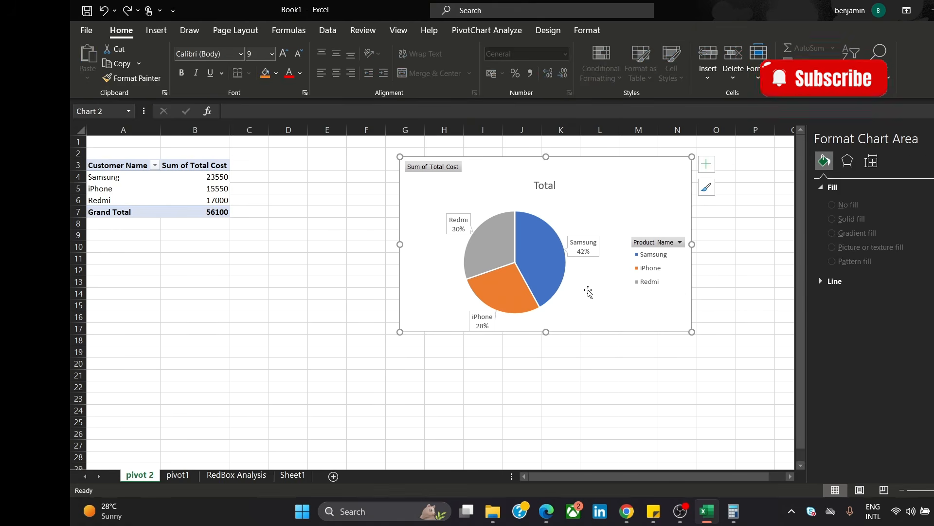
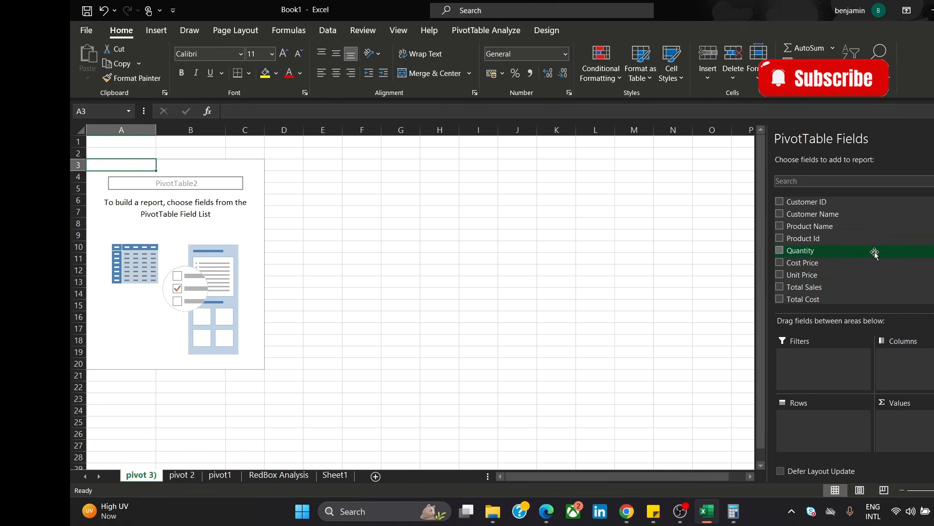
# Build the new PivotTable on the pivot 3) sheet with Product Name as rows and the sum of Profit as values.
pyautogui.scroll(-2, 827, 248)
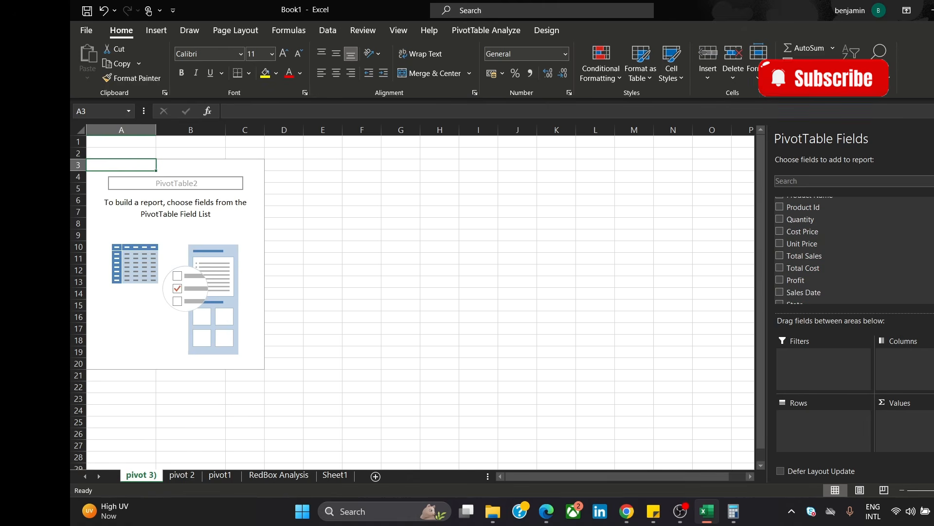
pyautogui.scroll(2, 828, 248)
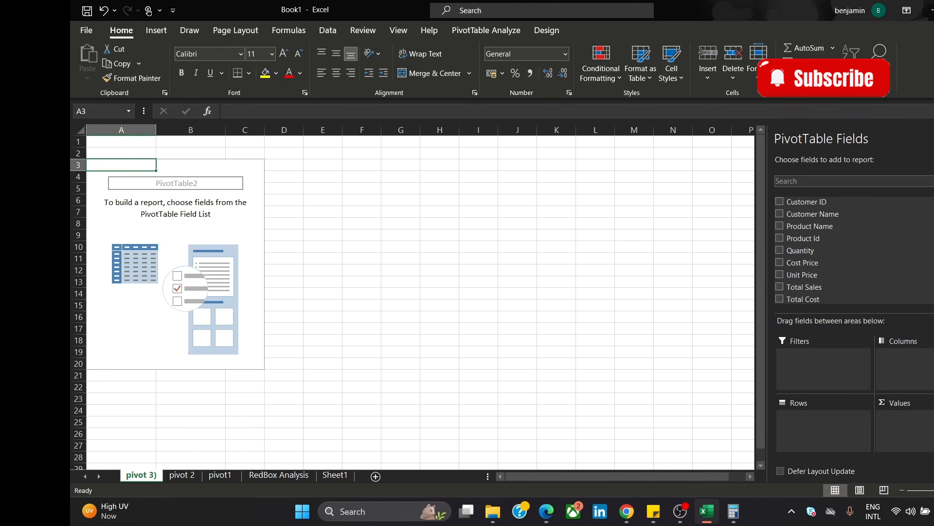
pyautogui.scroll(-3, 827, 248)
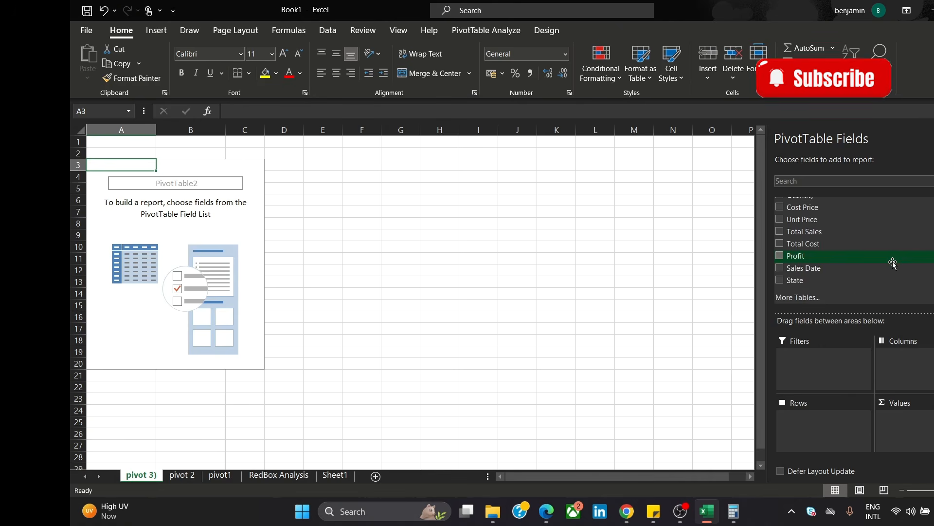
pyautogui.moveTo(893, 263); pyautogui.dragTo(912, 282)
pyautogui.moveTo(931, 376); pyautogui.dragTo(930, 415)
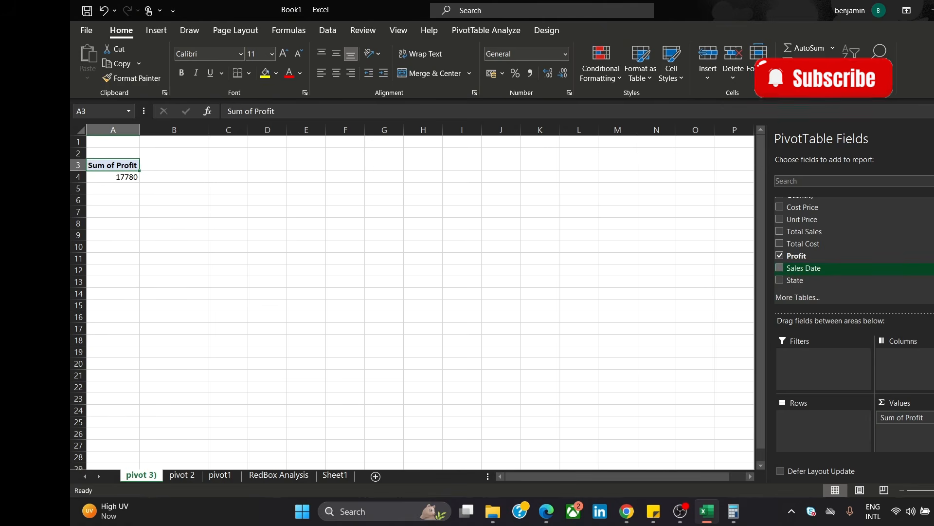
pyautogui.scroll(2, 827, 248)
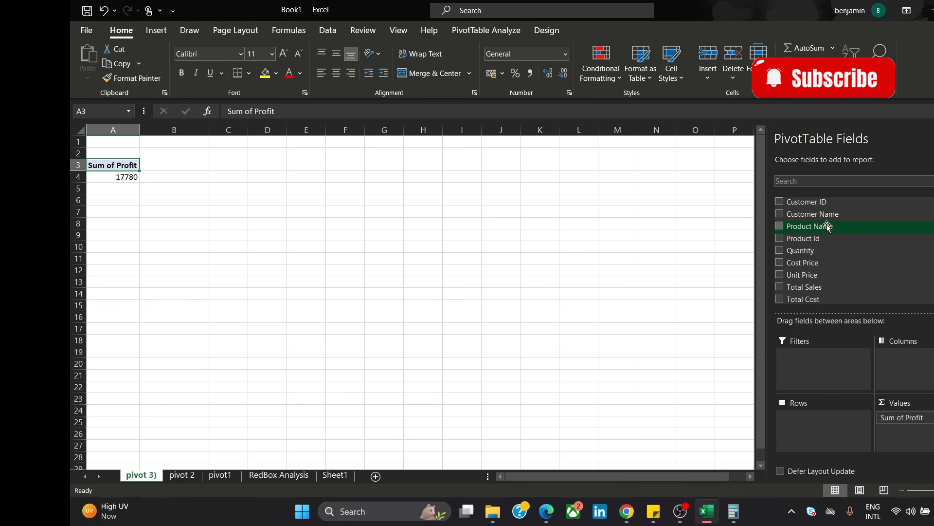
pyautogui.moveTo(827, 226); pyautogui.dragTo(800, 415)
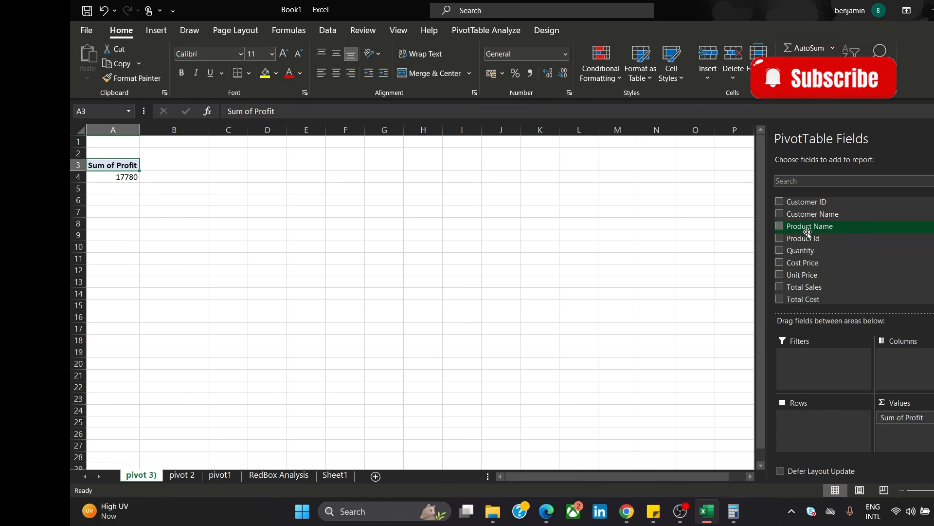
pyautogui.moveTo(808, 226); pyautogui.dragTo(804, 413)
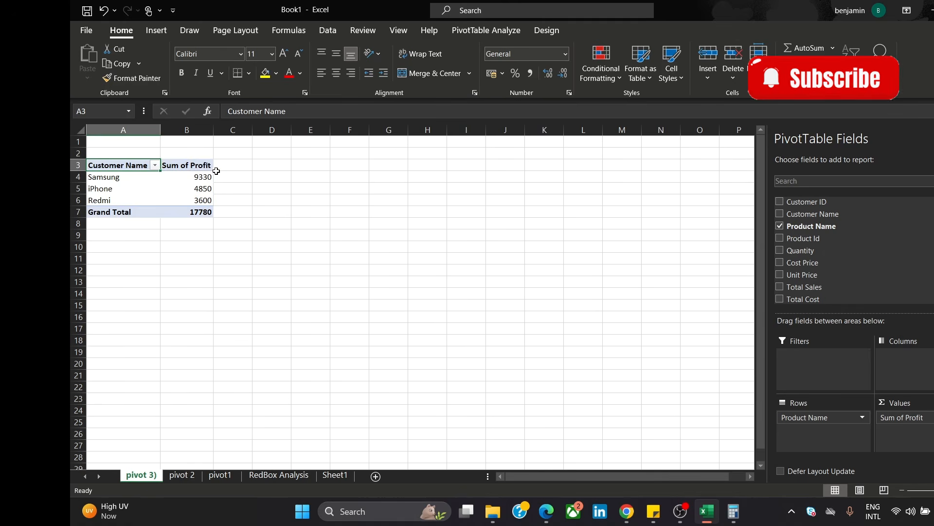
# Insert a clustered bar PivotChart of profit by product from the PivotTable and move it into the empty area beside the table.
pyautogui.click(251, 178)
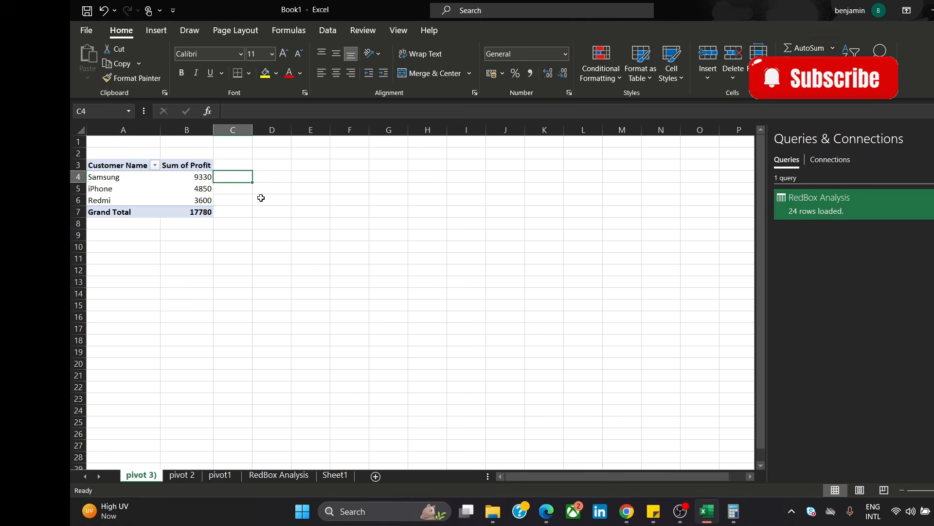
pyautogui.click(185, 188)
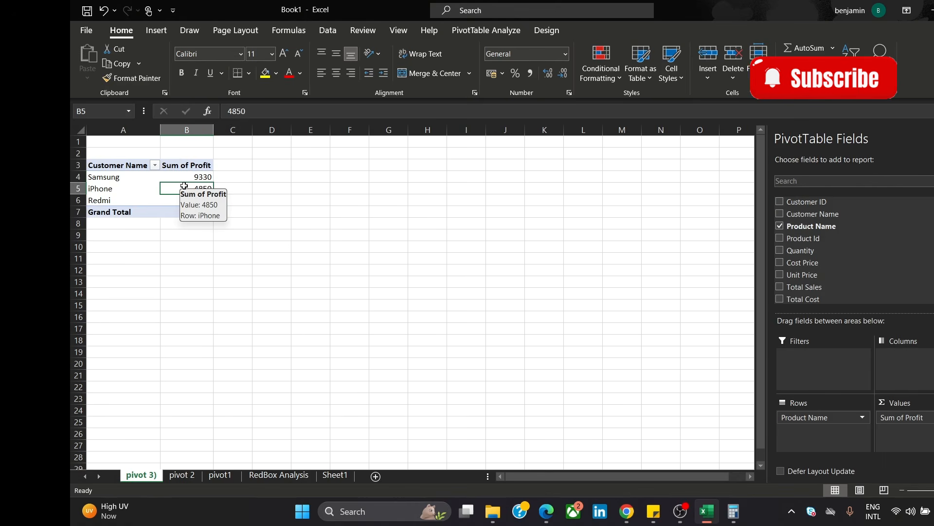
pyautogui.click(489, 30)
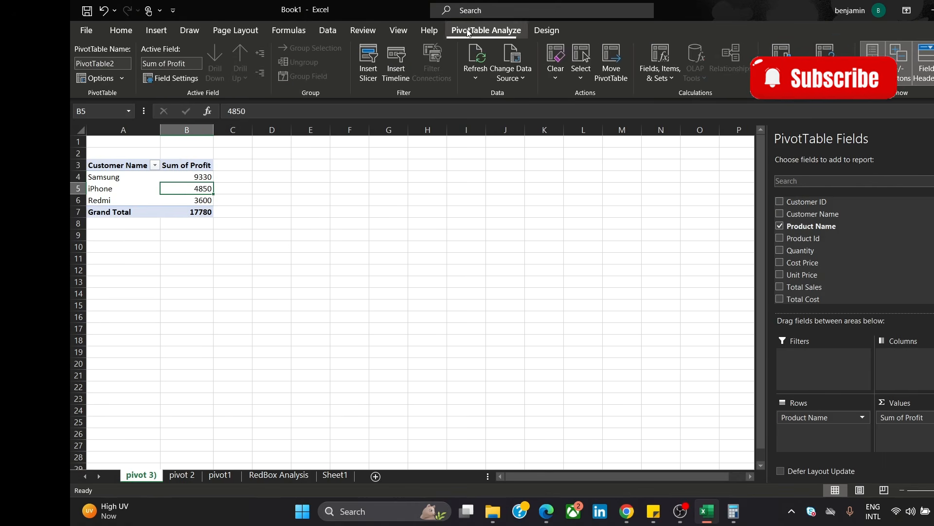
pyautogui.click(785, 51)
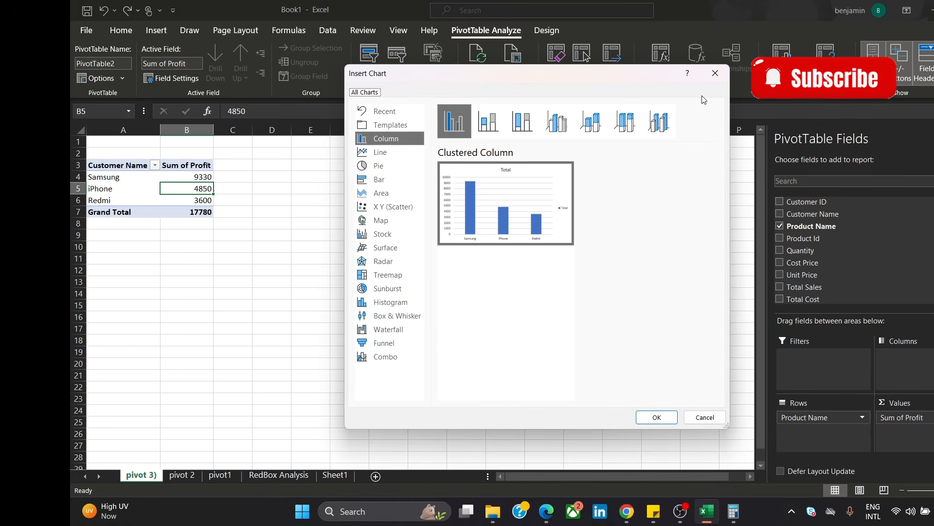
pyautogui.click(395, 184)
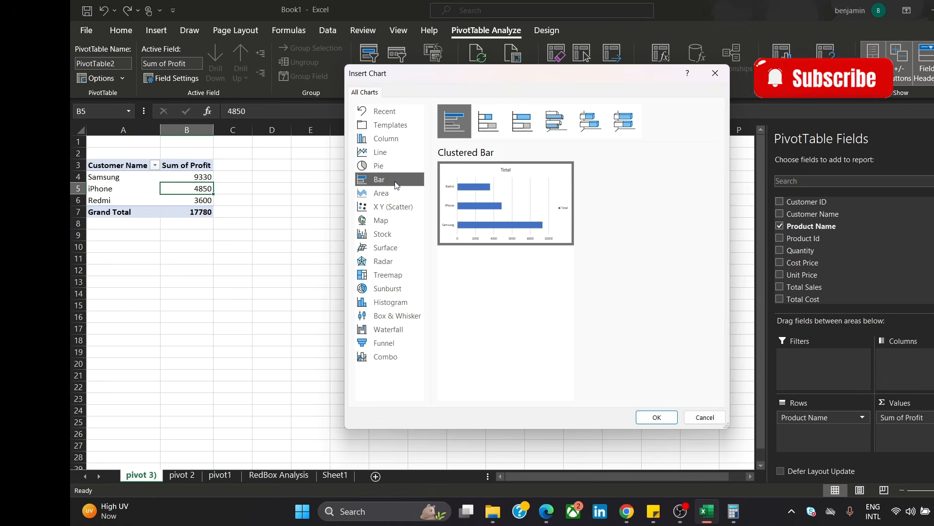
pyautogui.moveTo(501, 183)
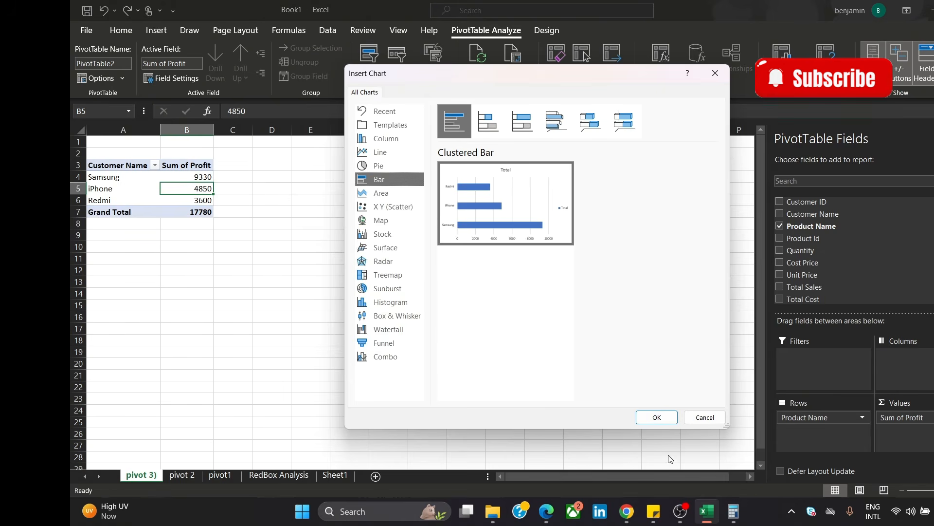
pyautogui.click(657, 417)
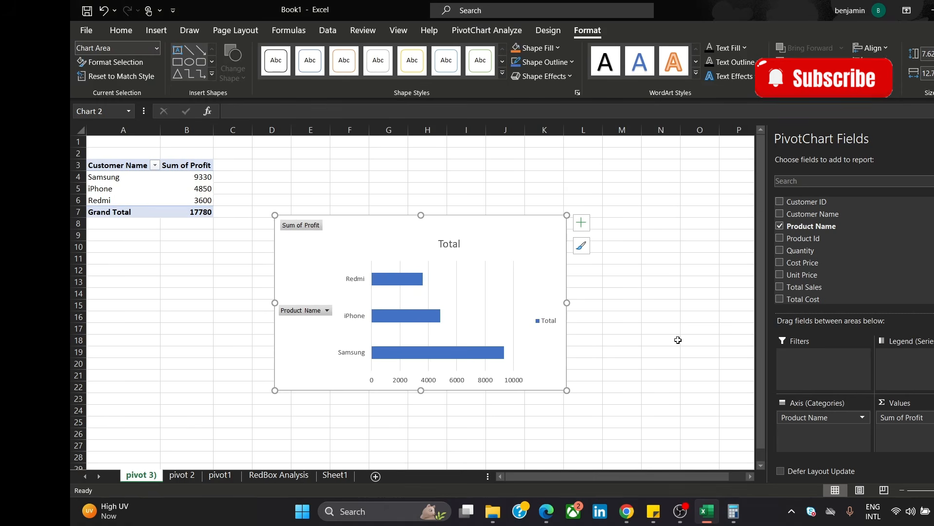
pyautogui.moveTo(542, 225); pyautogui.dragTo(599, 207)
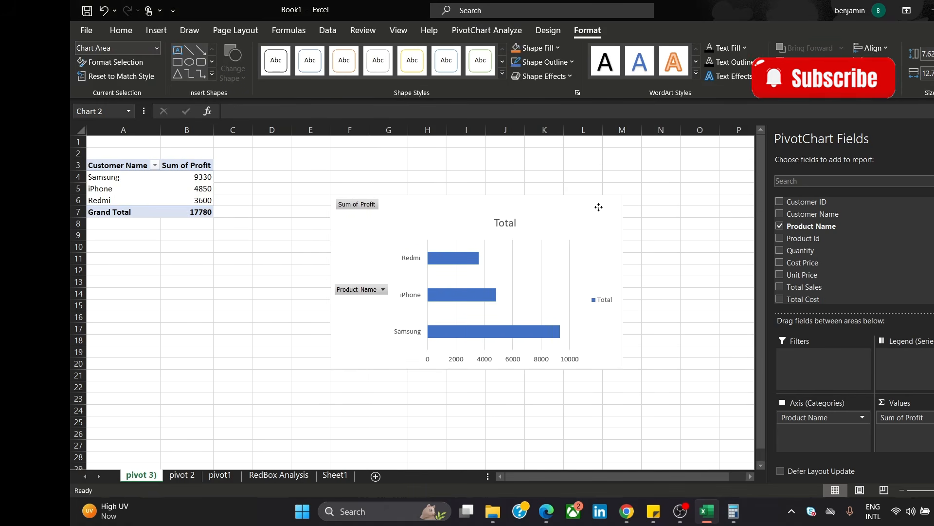
# Set the profit bar chart's chart area to No fill.
pyautogui.rightClick(572, 223)
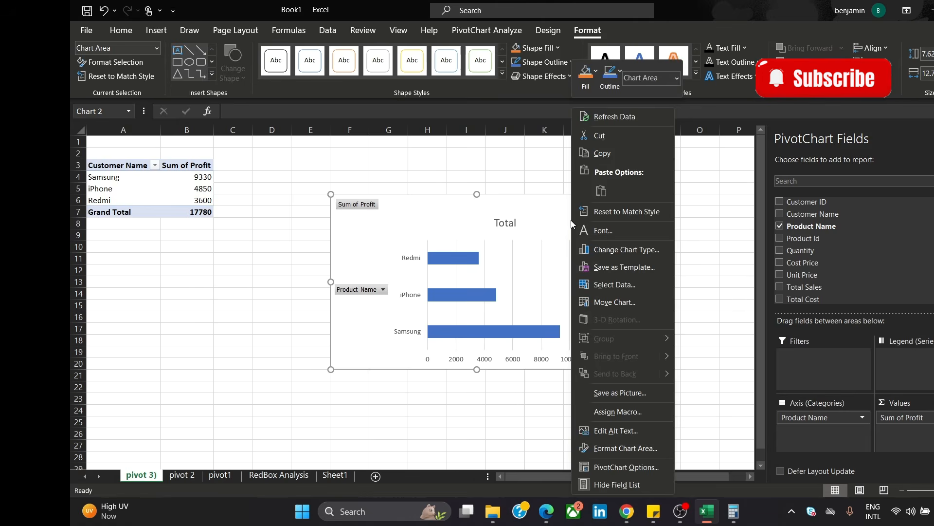
pyautogui.click(603, 456)
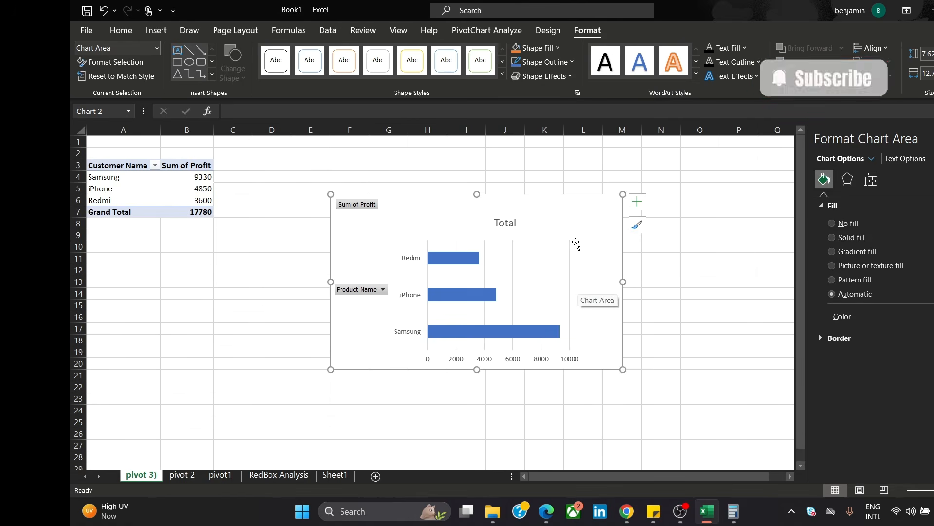
pyautogui.click(833, 224)
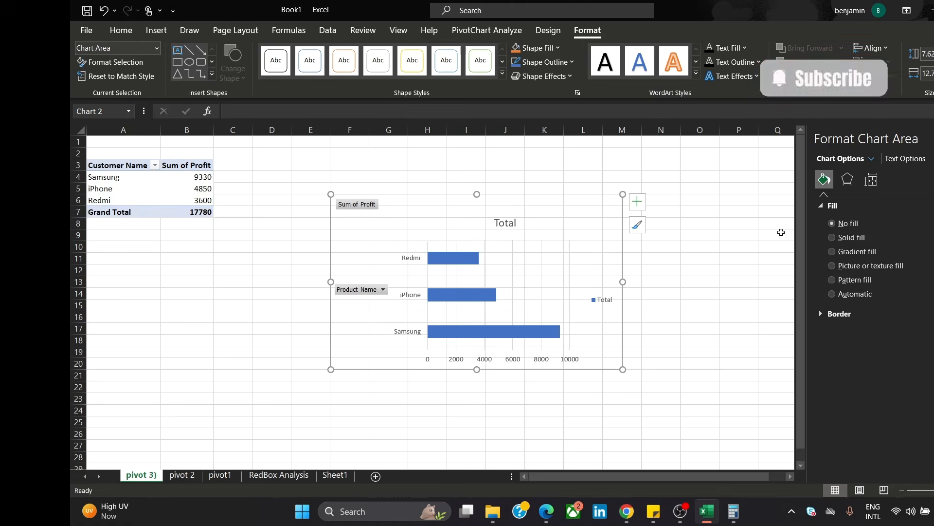
# Recolor the profit bar chart with the Colorful palette that starts with orange, yellow and green.
pyautogui.click(684, 243)
pyautogui.click(567, 217)
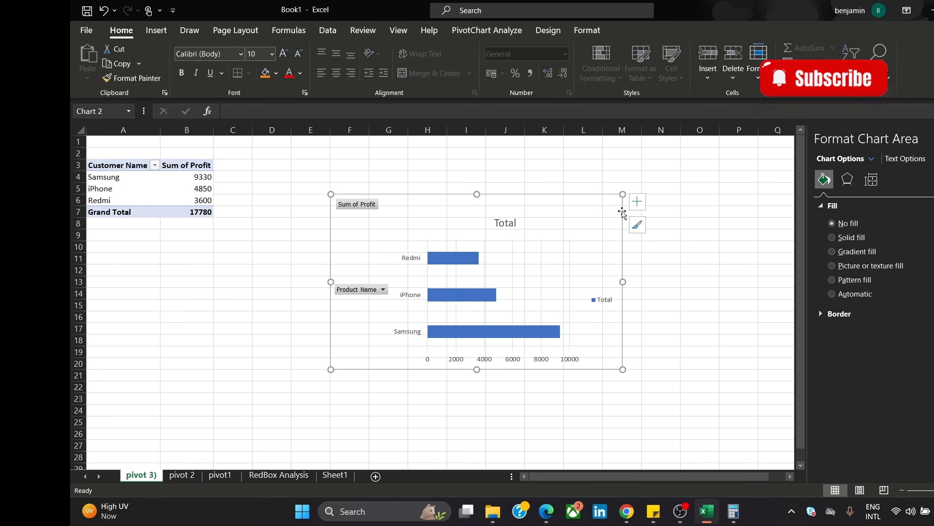
pyautogui.click(637, 225)
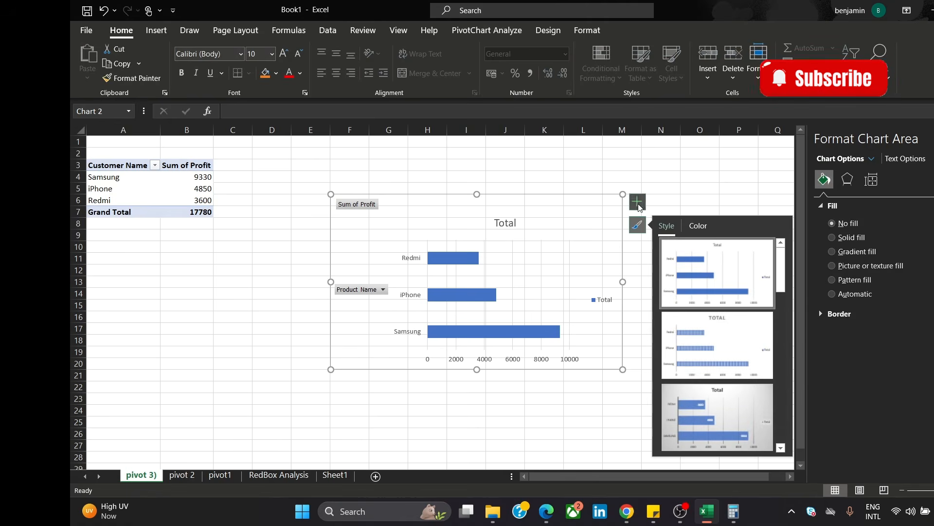
pyautogui.click(639, 205)
pyautogui.click(637, 226)
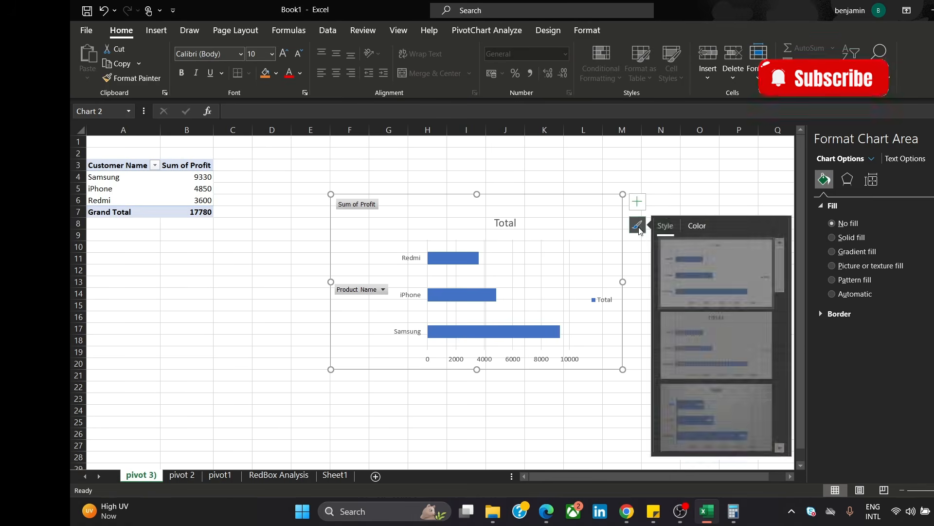
pyautogui.click(698, 224)
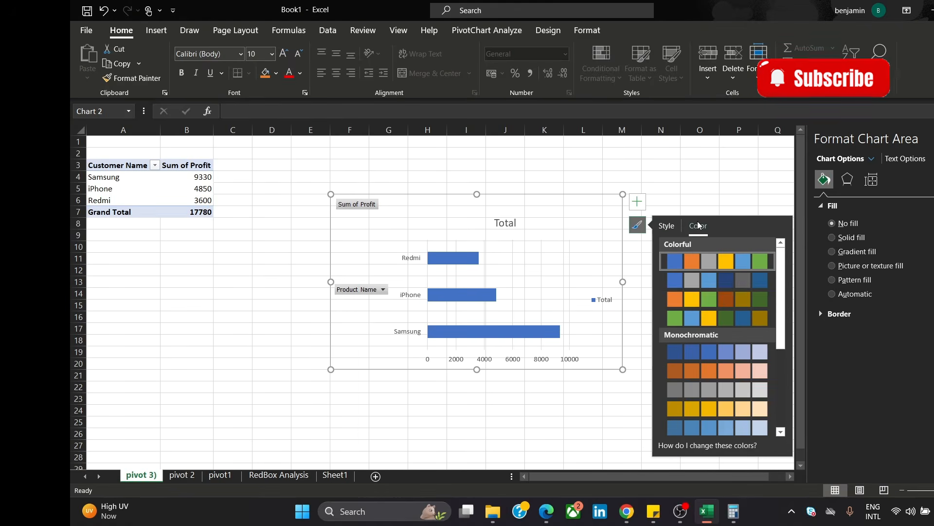
pyautogui.click(675, 299)
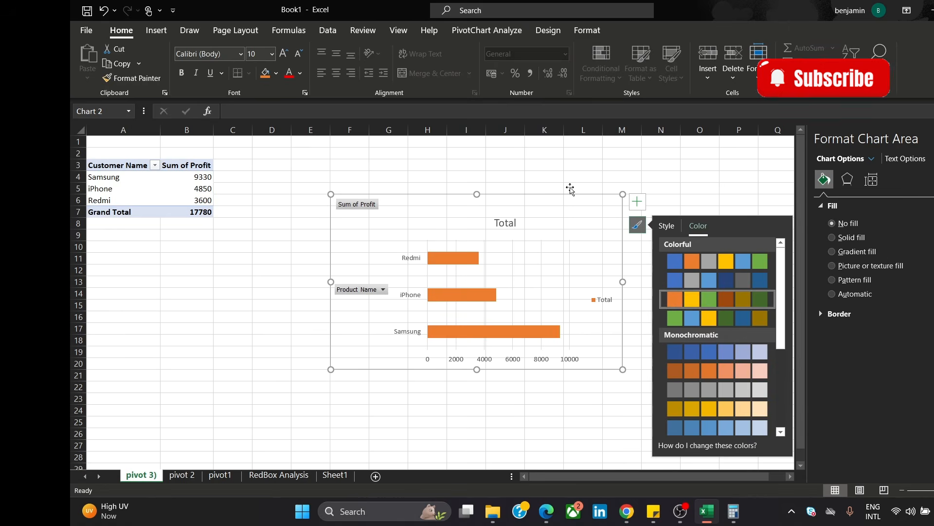
# Move the profit bar chart farther from the PivotTable, up to about row 2 between columns H and O.
pyautogui.click(555, 165)
pyautogui.click(570, 213)
pyautogui.moveTo(570, 212); pyautogui.dragTo(673, 165)
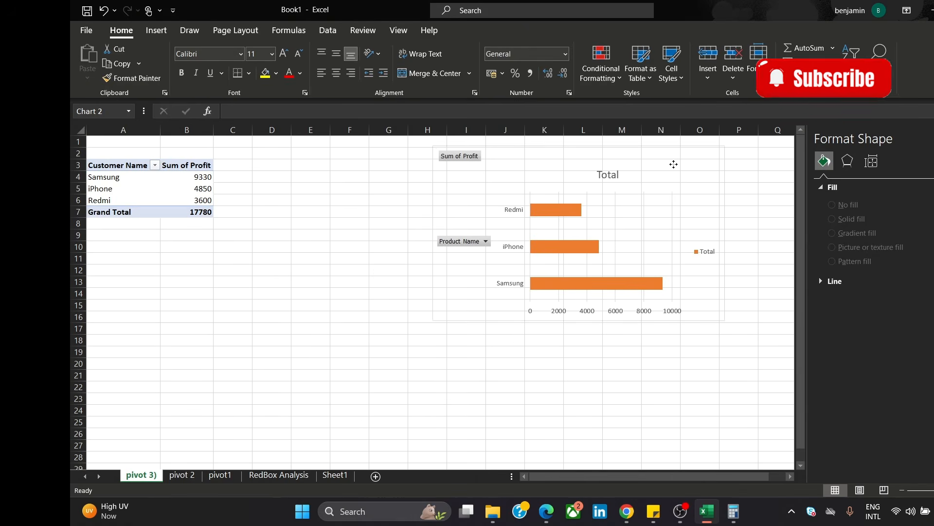
pyautogui.click(310, 316)
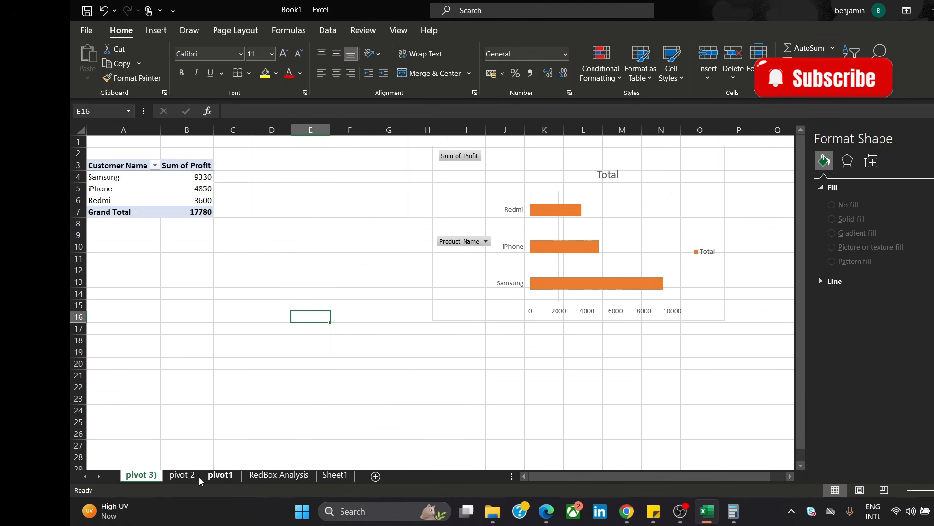
# Rename the pivot 3) sheet as pivot 3.
pyautogui.doubleClick(143, 476)
pyautogui.click(157, 476)
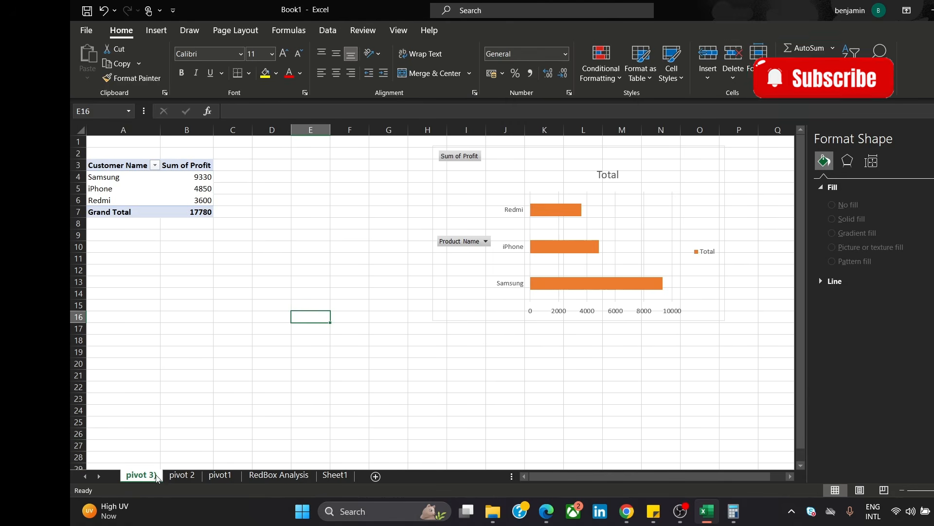
pyautogui.doubleClick(157, 475)
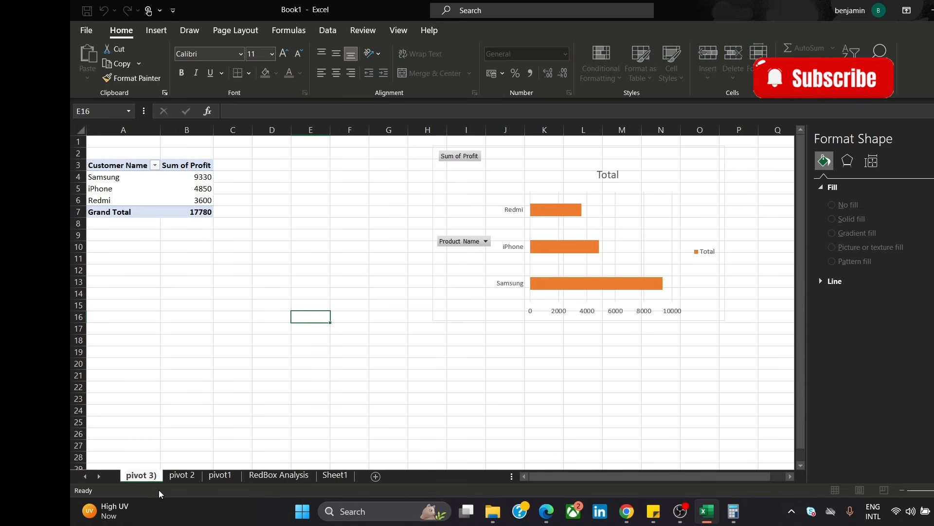
pyautogui.press('BackSpace')
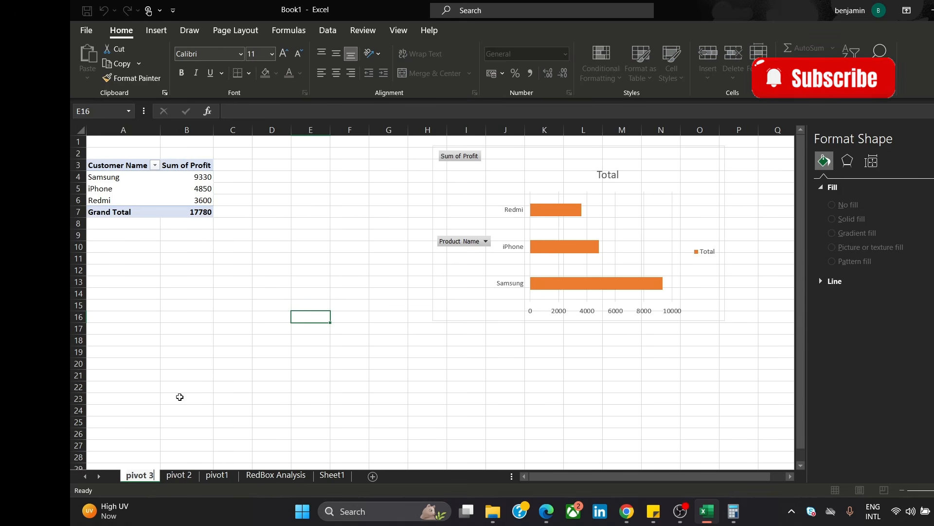
pyautogui.click(195, 328)
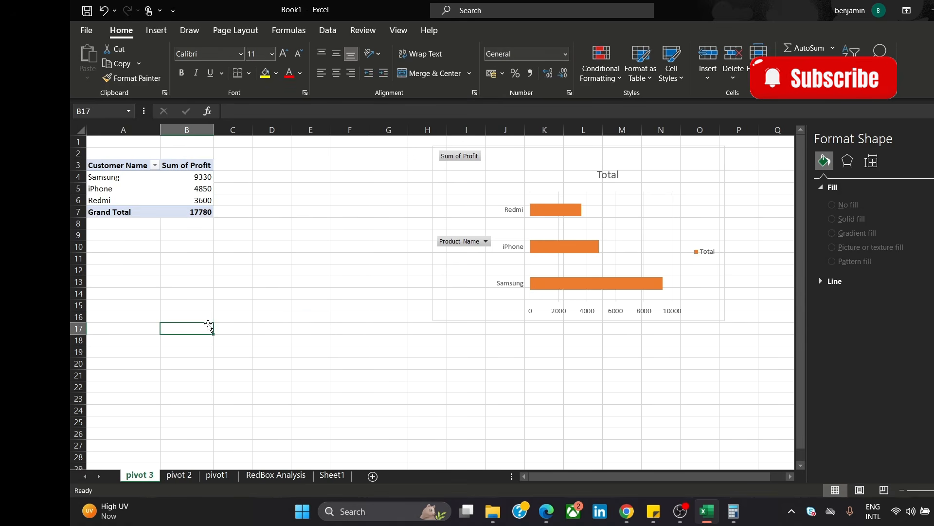
# Create a copy of the pivot 3 sheet in Book1, placed before pivot 3.
pyautogui.rightClick(148, 479)
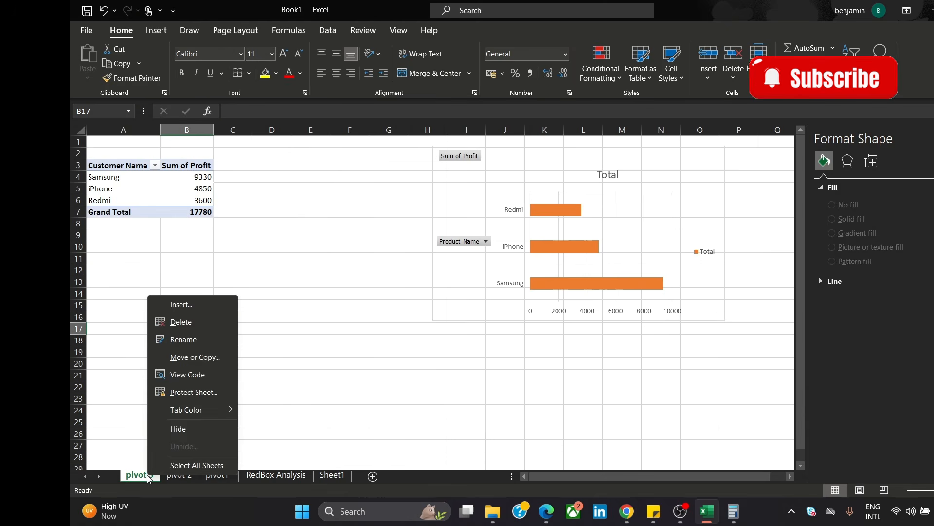
pyautogui.click(218, 357)
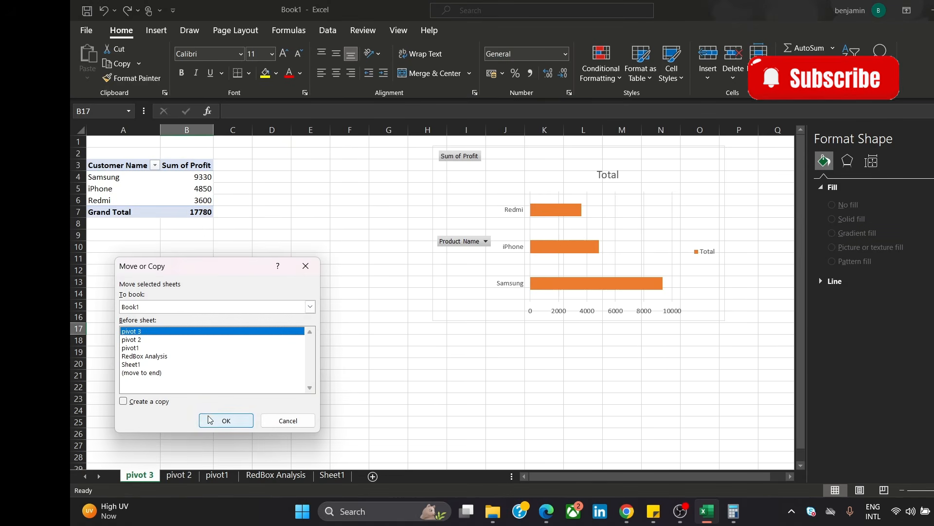
pyautogui.click(148, 402)
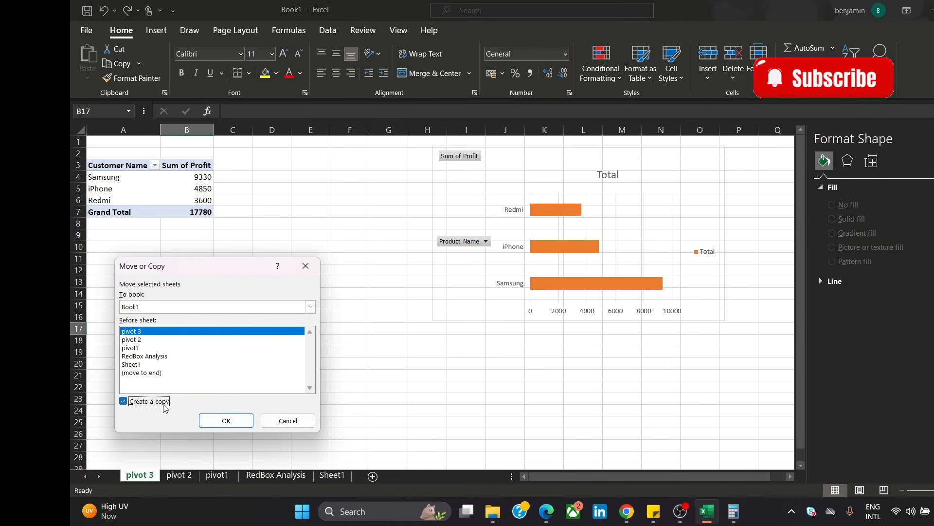
pyautogui.click(248, 421)
# Rename the copied sheet as pivot 4.
pyautogui.doubleClick(162, 479)
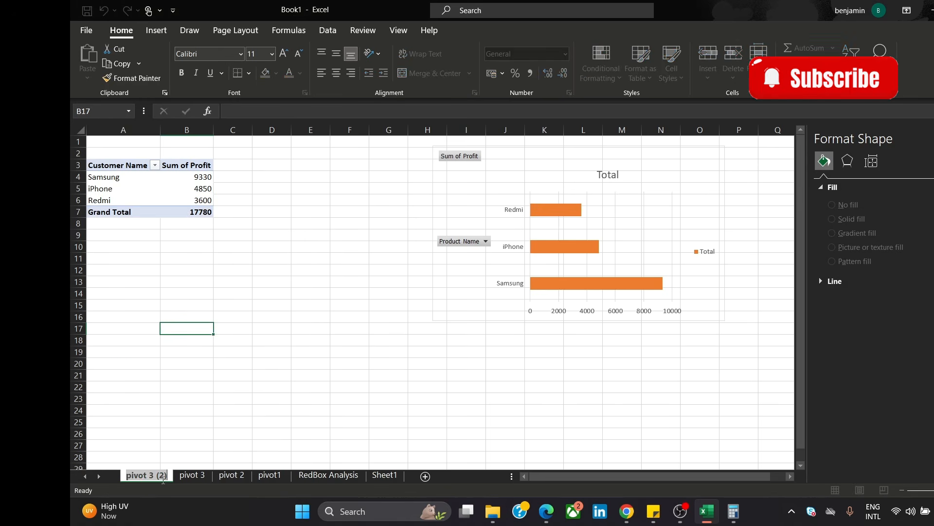
pyautogui.click(170, 477)
pyautogui.doubleClick(167, 475)
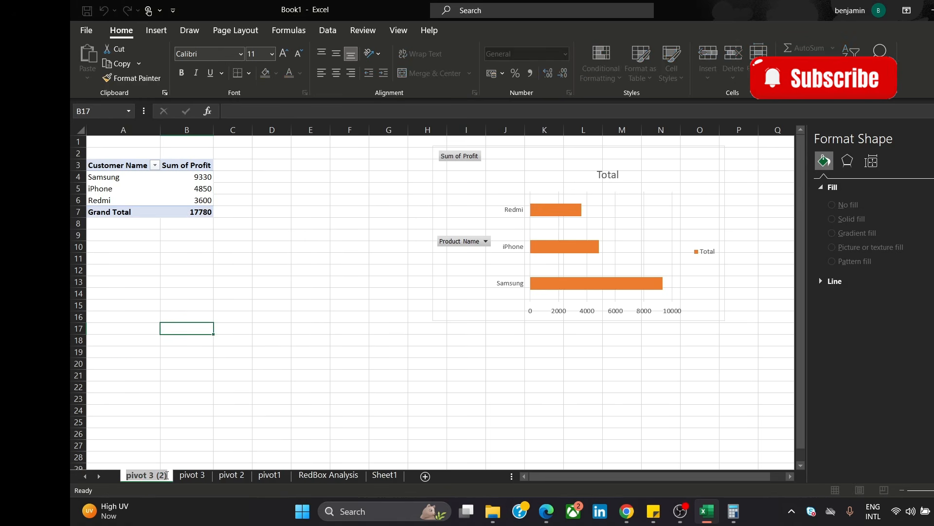
pyautogui.click(167, 475)
pyautogui.press('BackSpace')
pyautogui.press('BackSpace')
pyautogui.press('BackSpace')
pyautogui.press('BackSpace')
pyautogui.press('BackSpace')
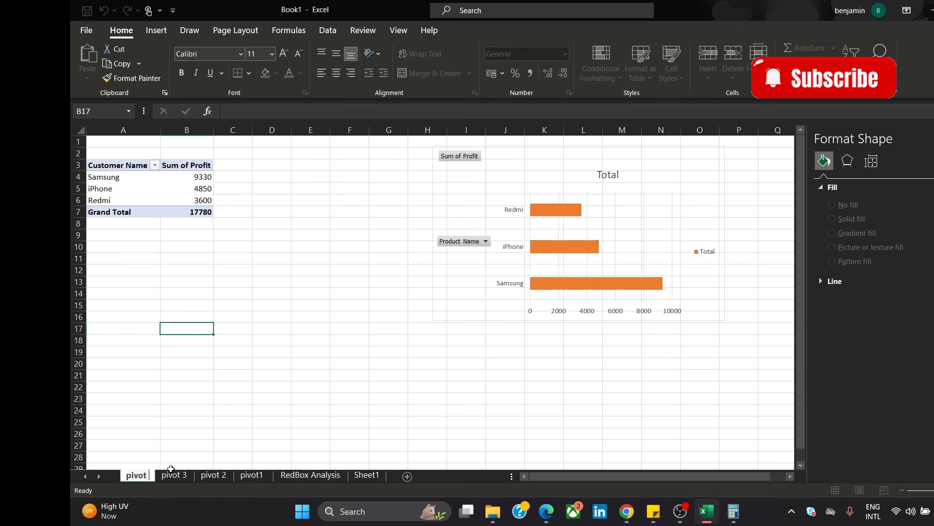
pyautogui.write('4')
pyautogui.click(226, 431)
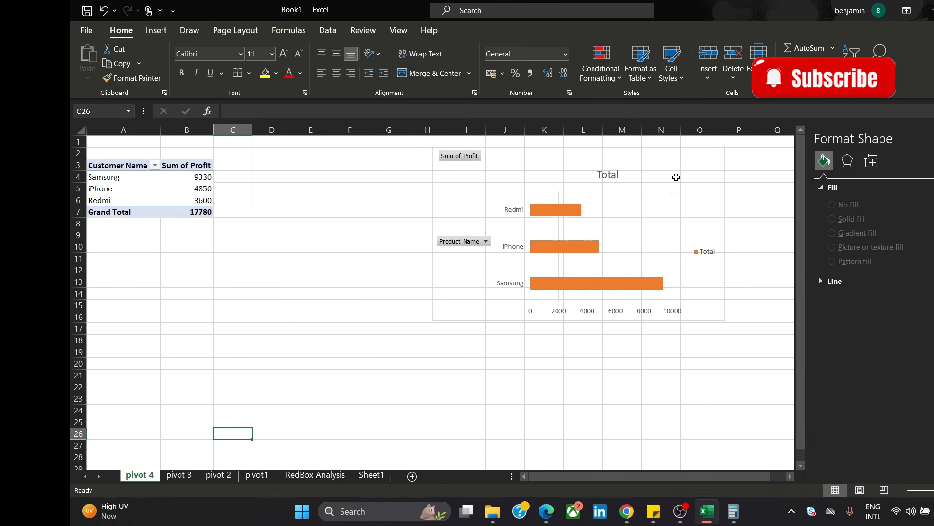
# Delete the copied bar chart on pivot 4 and remove the Product Name and Profit fields from its PivotTable.
pyautogui.click(676, 178)
pyautogui.click(690, 149)
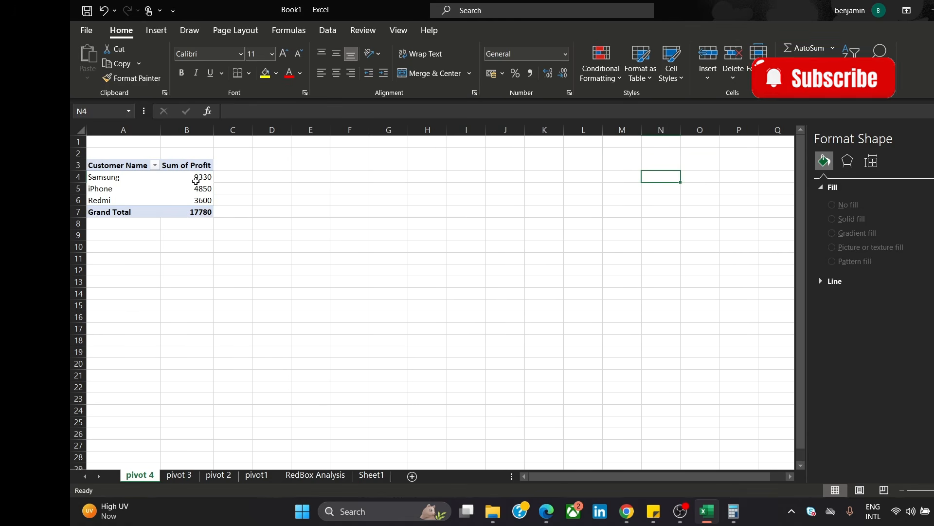
pyautogui.click(176, 166)
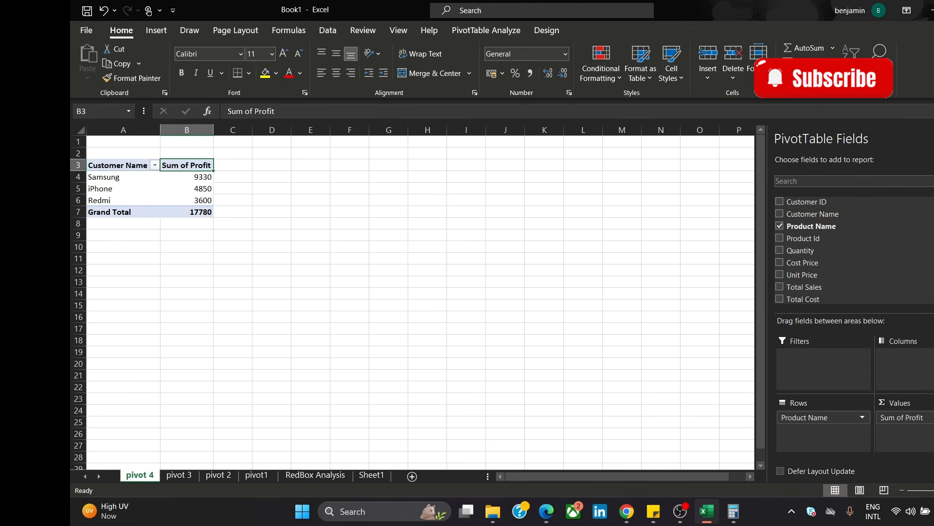
pyautogui.click(780, 226)
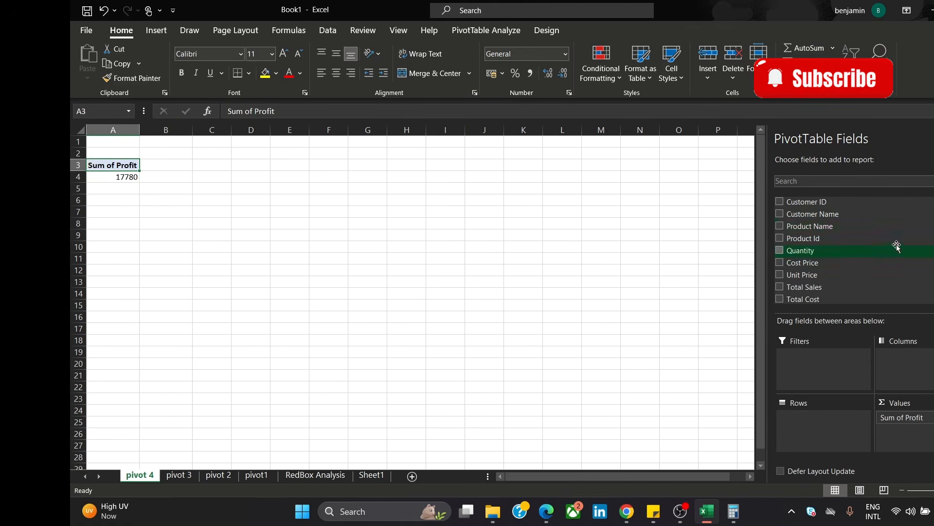
pyautogui.scroll(-2, 897, 246)
pyautogui.click(779, 256)
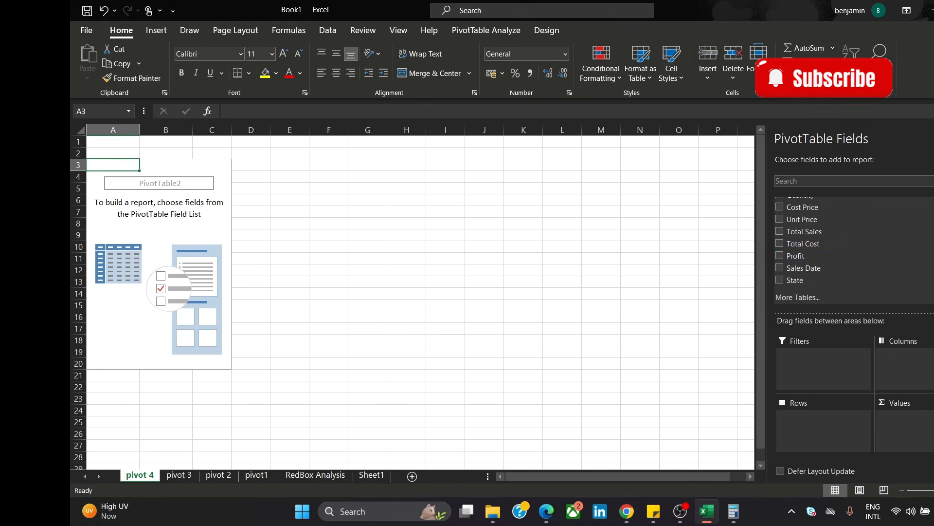
# Build the pivot 4 PivotTable with Customer Name as rows and the sum of Profit as values.
pyautogui.scroll(2, 854, 250)
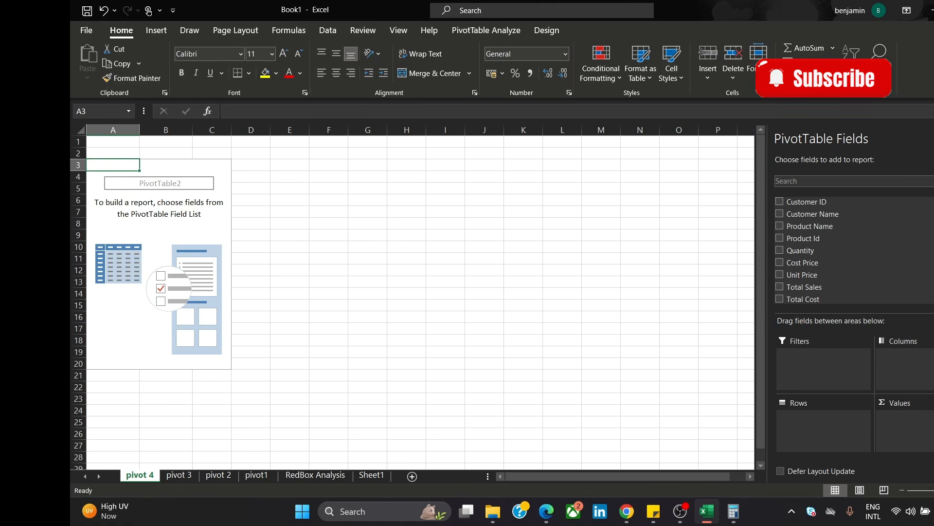
pyautogui.scroll(-2, 854, 248)
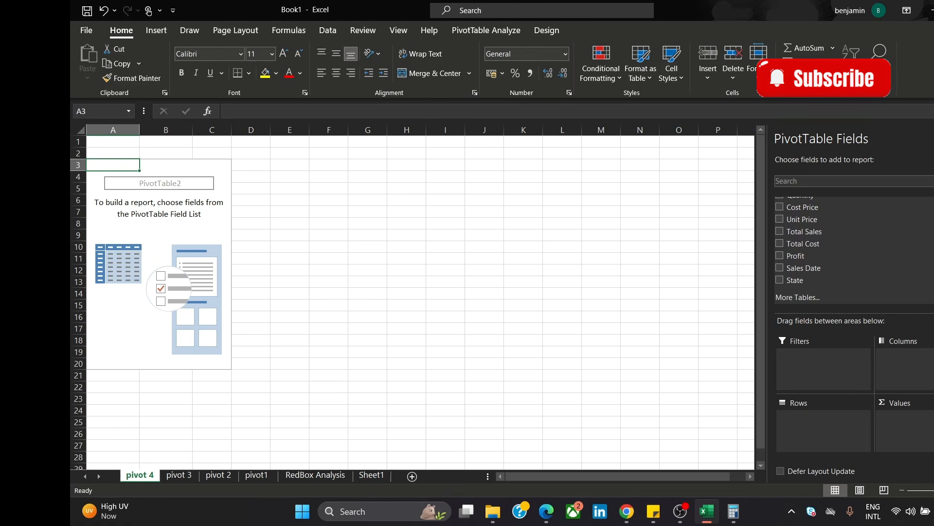
pyautogui.scroll(2, 854, 243)
pyautogui.scroll(-2, 854, 244)
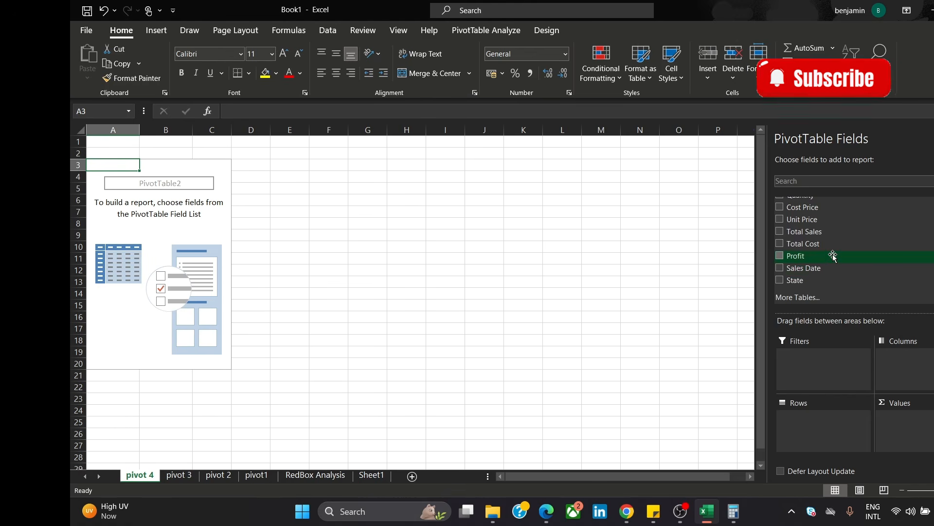
pyautogui.moveTo(833, 256); pyautogui.dragTo(911, 417)
pyautogui.scroll(2, 854, 248)
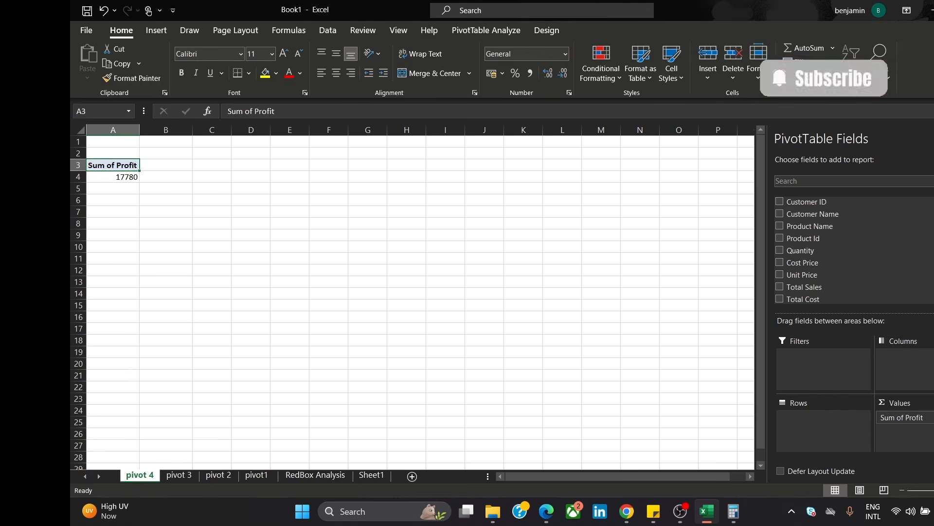
pyautogui.moveTo(819, 216); pyautogui.dragTo(777, 420)
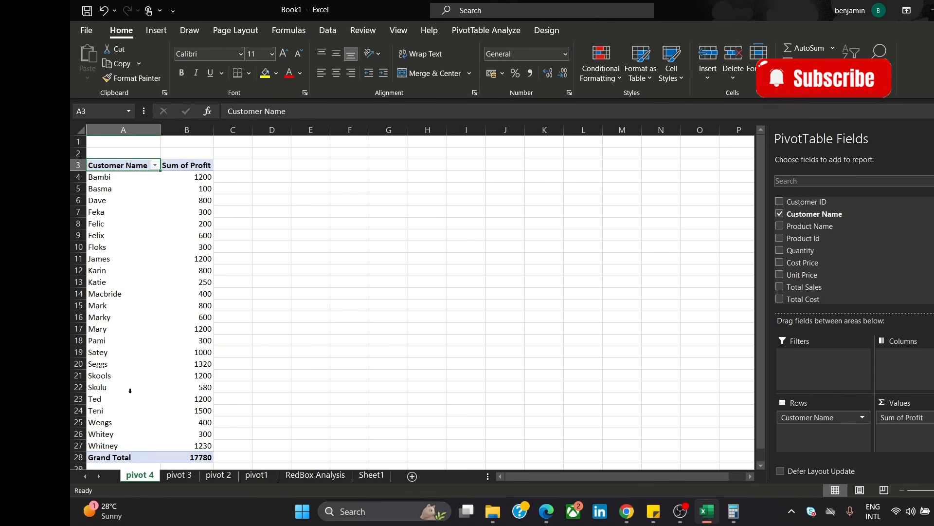
# Sort the customers' Sum of Profit values from largest to smallest.
pyautogui.click(201, 177)
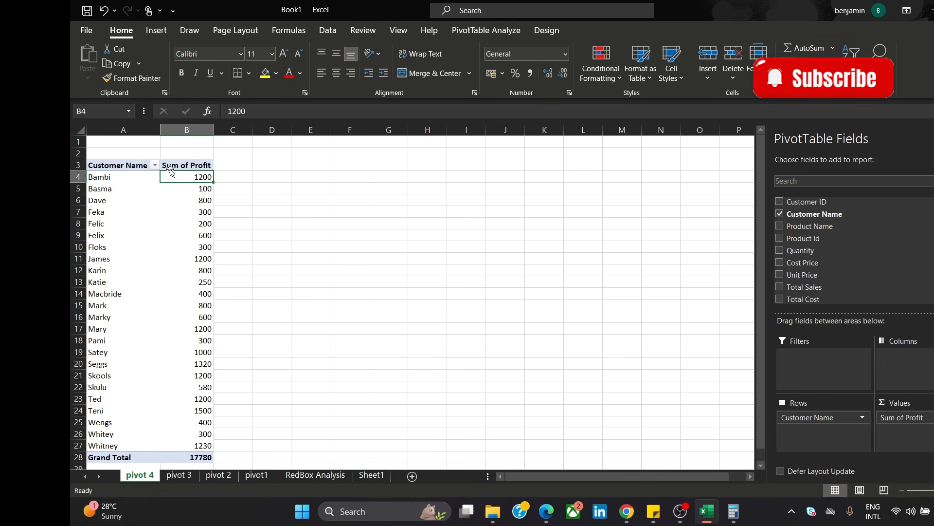
pyautogui.moveTo(259, 191); pyautogui.dragTo(255, 196)
pyautogui.click(203, 178)
pyautogui.rightClick(203, 179)
pyautogui.moveTo(284, 262)
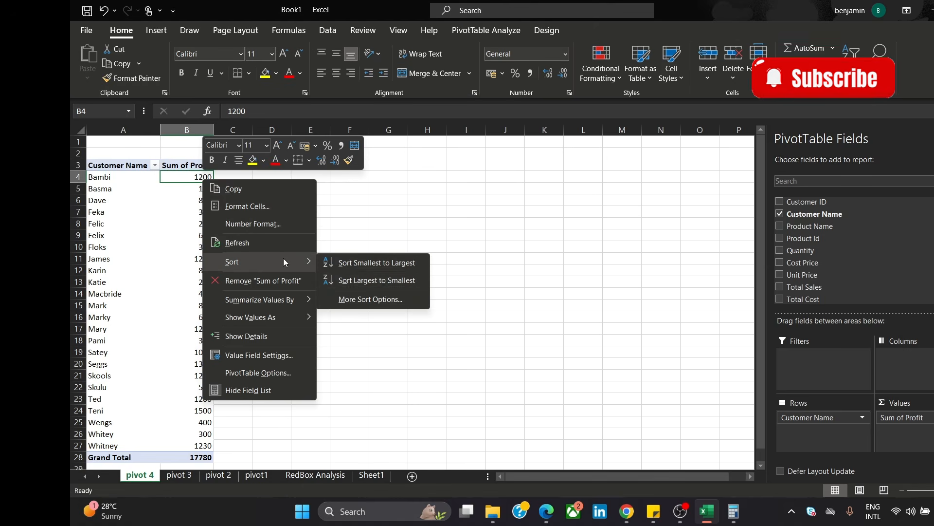
pyautogui.click(382, 280)
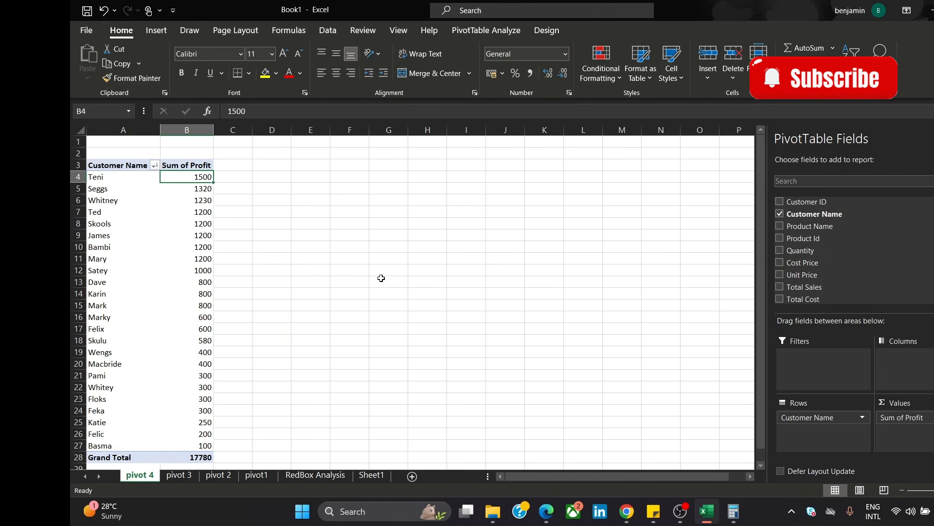
pyautogui.click(129, 180)
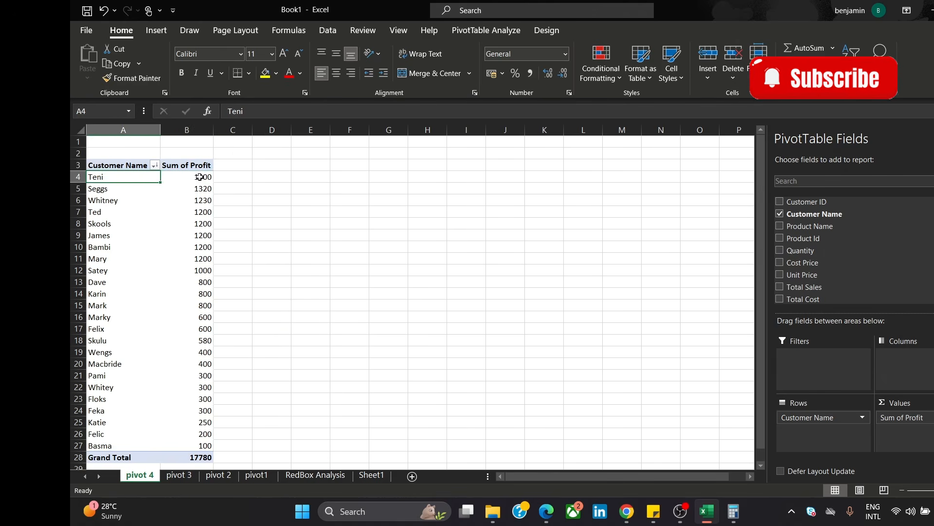
pyautogui.click(221, 177)
pyautogui.click(148, 177)
pyautogui.click(261, 200)
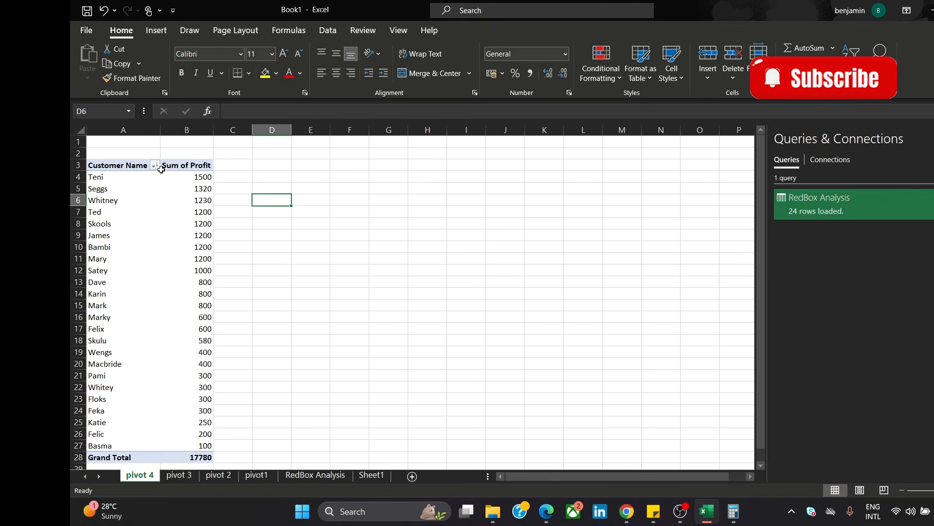
# Insert a Clustered Column PivotChart from the pivot 4 PivotTable of Sum of Profit by Customer Name.
pyautogui.click(199, 178)
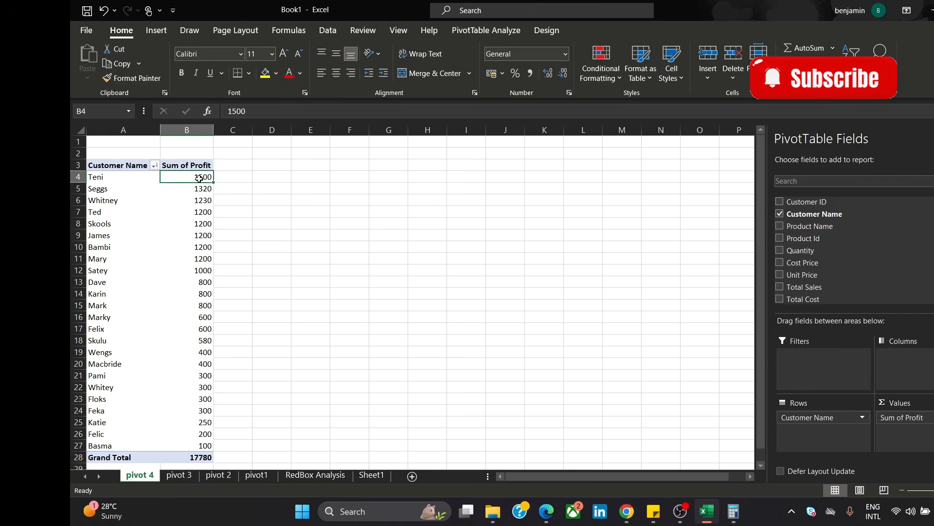
pyautogui.click(496, 28)
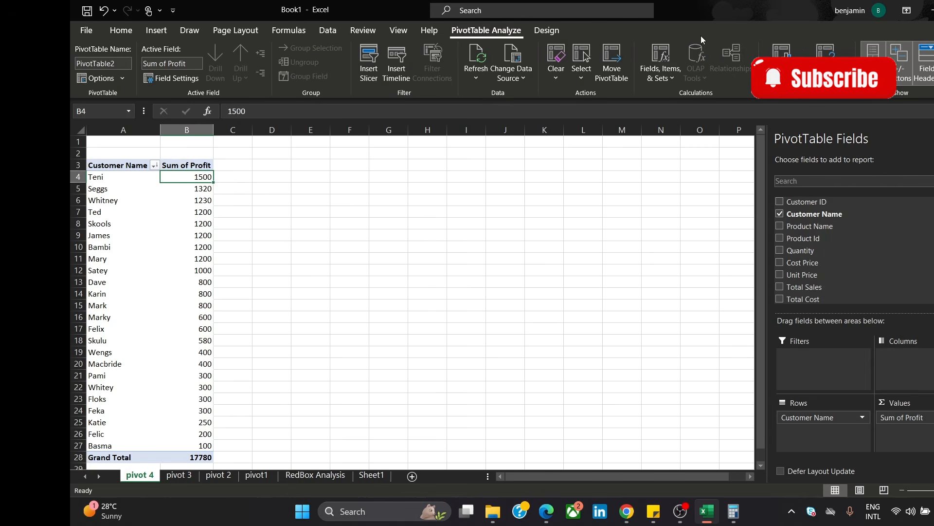
pyautogui.click(784, 47)
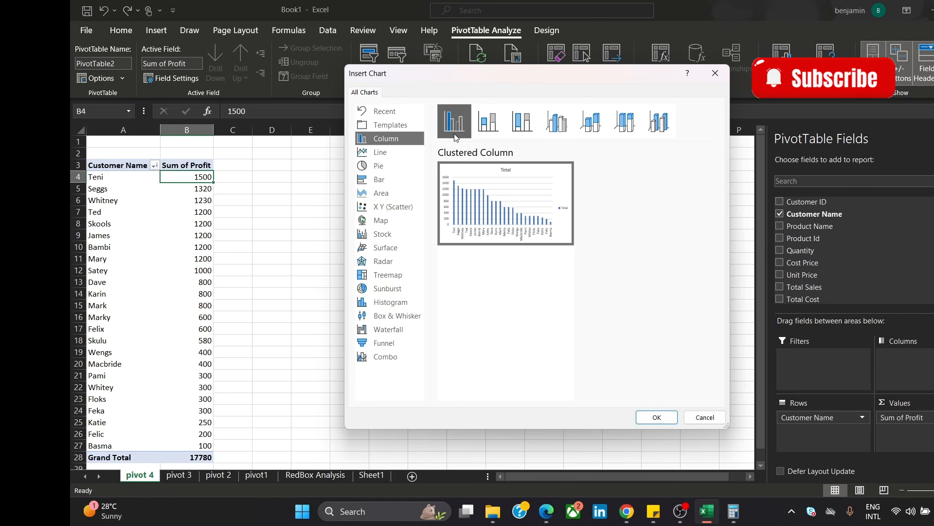
pyautogui.click(382, 166)
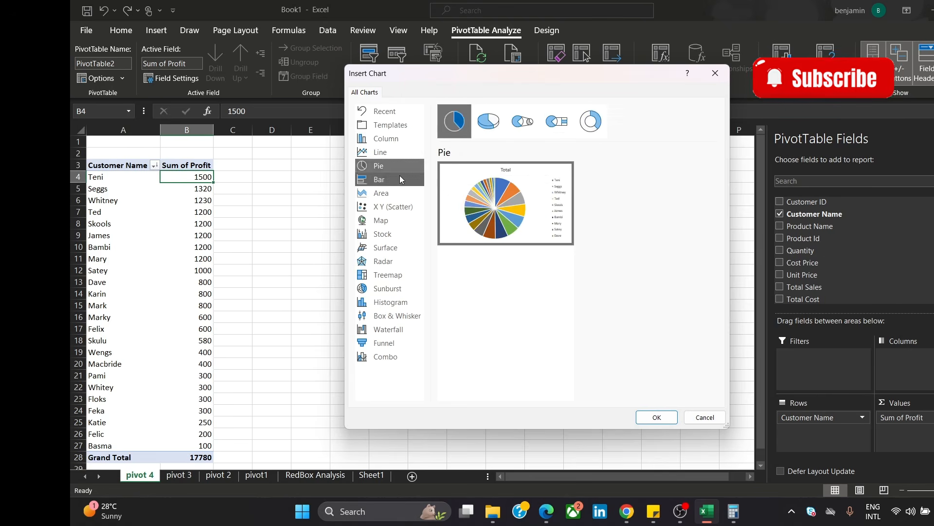
pyautogui.click(401, 181)
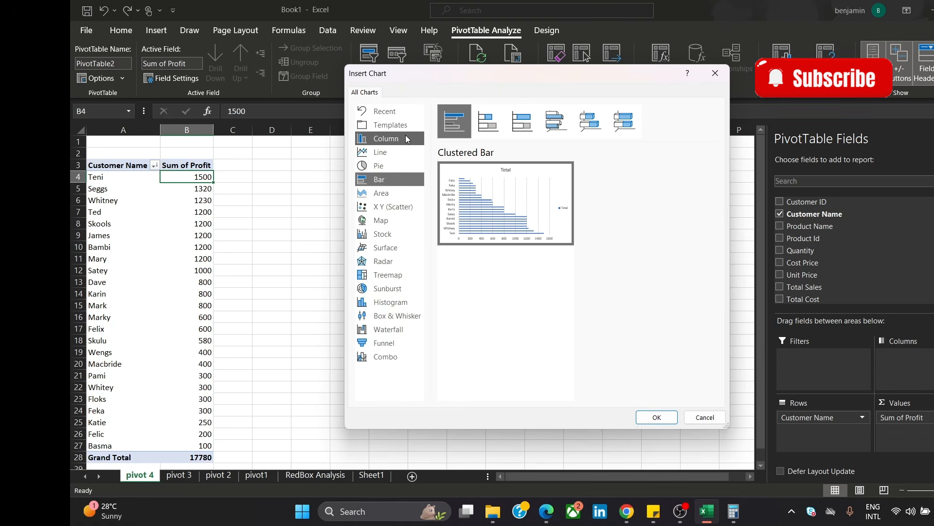
pyautogui.click(423, 301)
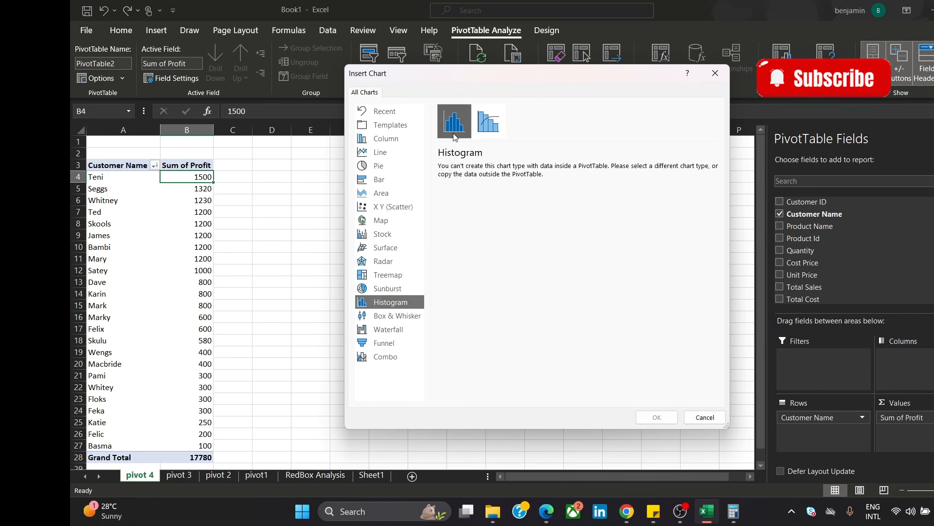
pyautogui.click(400, 137)
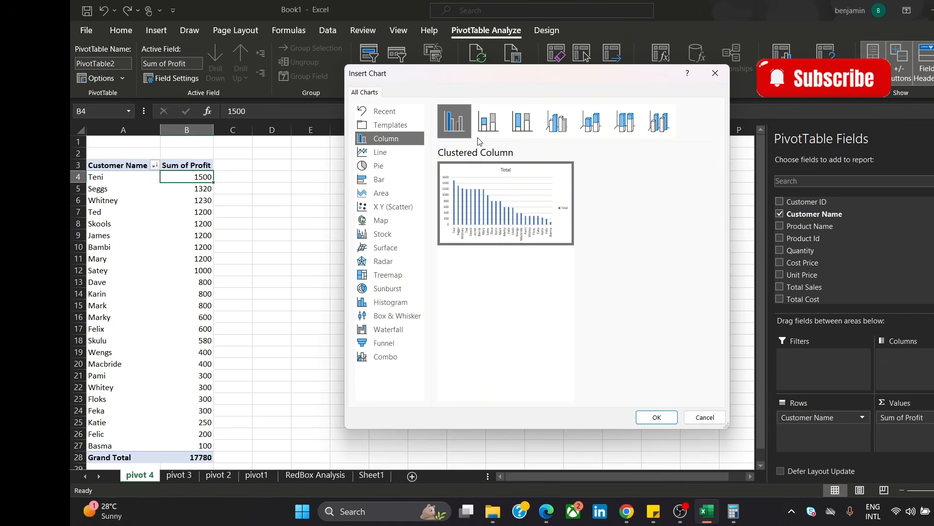
pyautogui.click(657, 419)
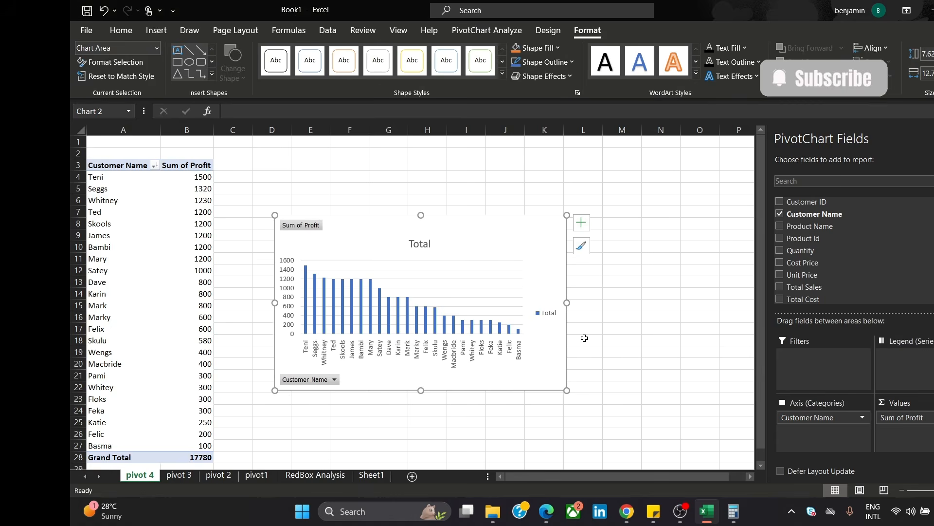
# Set the chart area fill of the pivot 4 profit chart to No fill.
pyautogui.rightClick(548, 257)
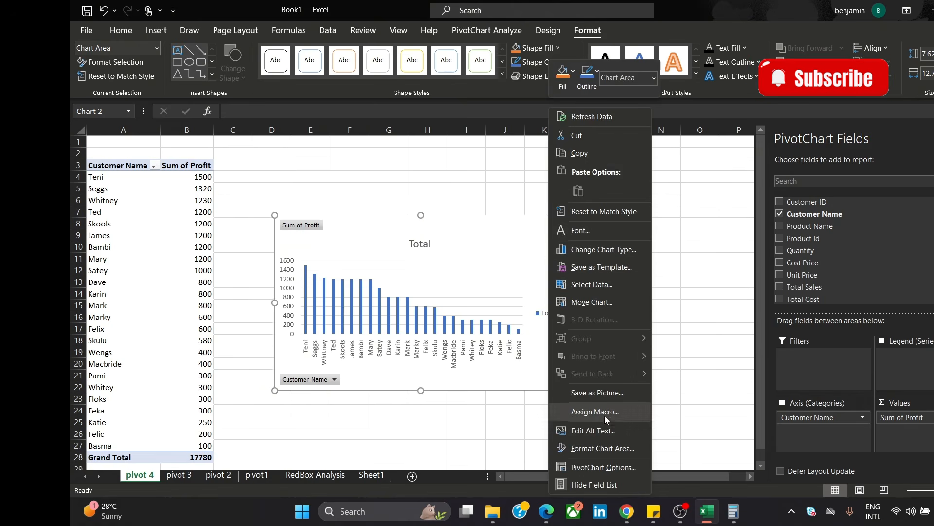
pyautogui.click(608, 449)
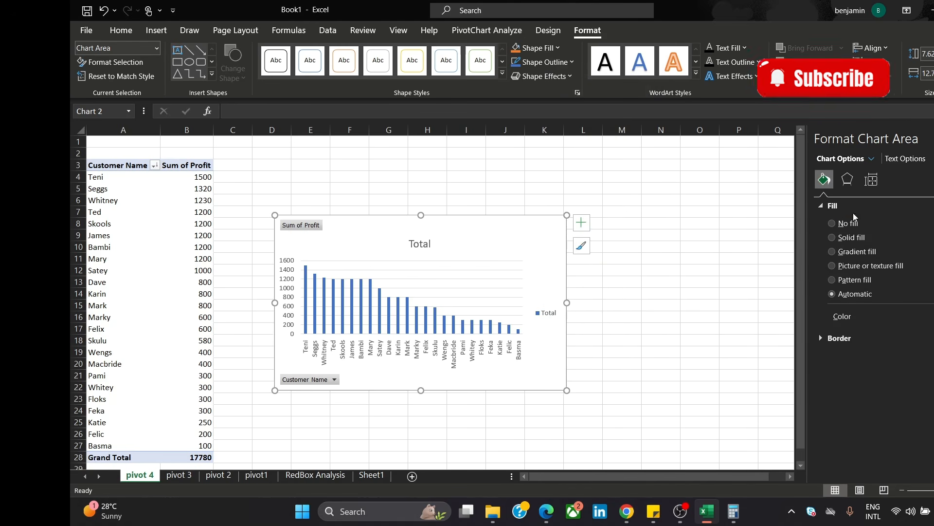
pyautogui.click(843, 227)
pyautogui.click(671, 239)
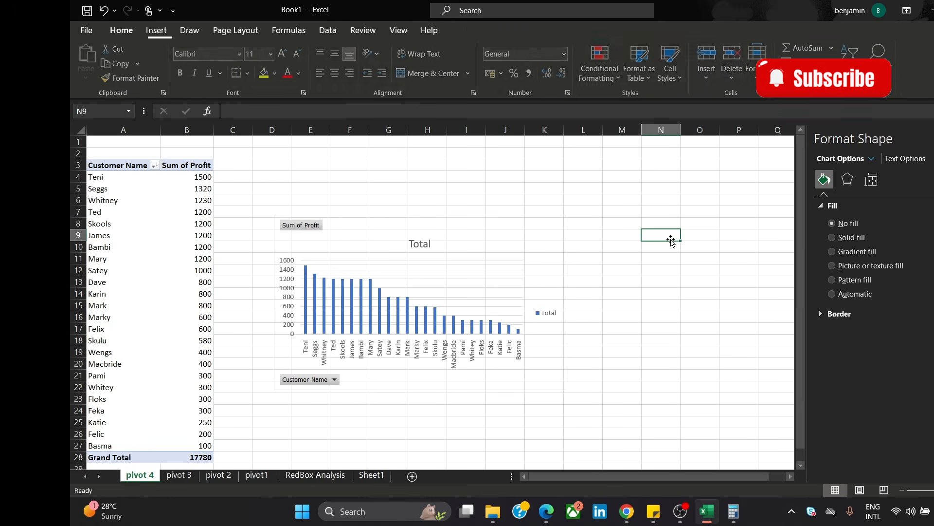
# Recolor the profit chart with the third Colorful palette, giving the columns an orange color.
pyautogui.click(512, 235)
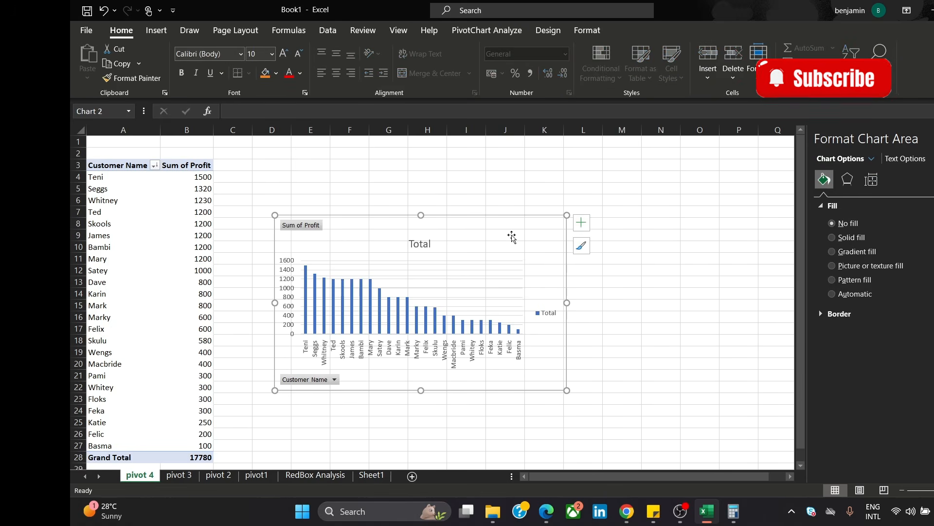
pyautogui.click(582, 245)
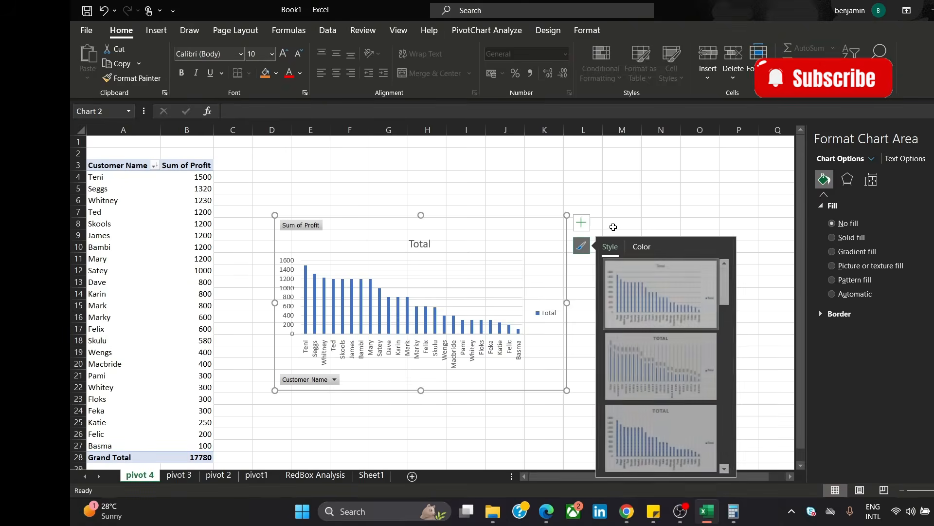
pyautogui.click(645, 248)
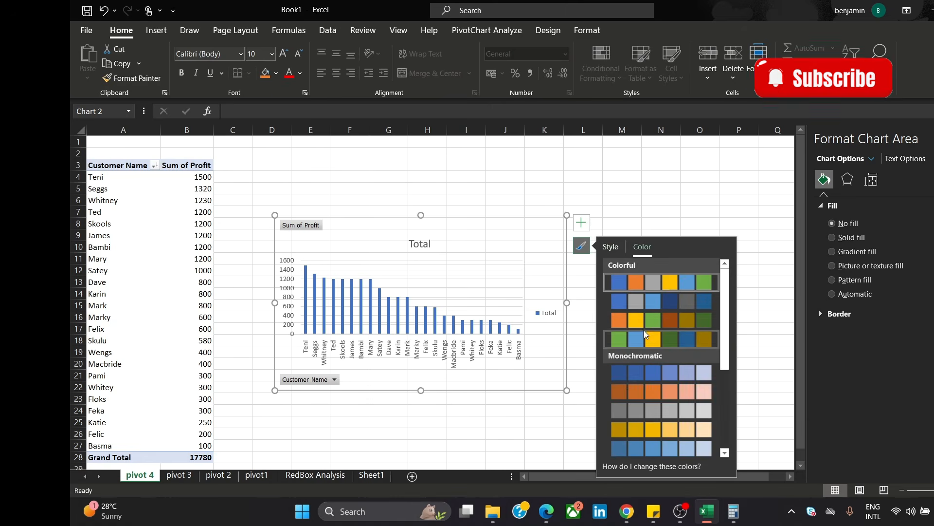
pyautogui.click(630, 315)
pyautogui.click(621, 210)
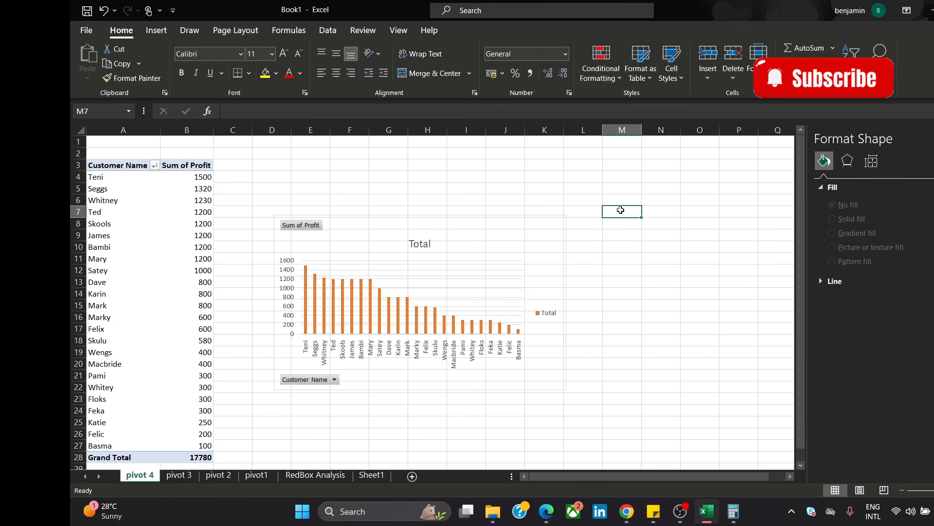
# Move the profit chart to about columns G to N and change its title to "Total Profit by Customer".
pyautogui.moveTo(389, 229); pyautogui.dragTo(491, 190)
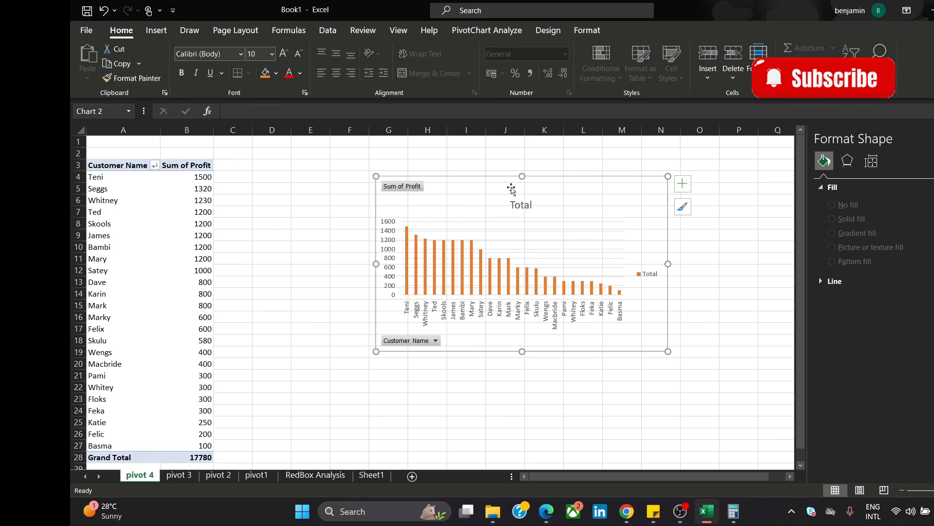
pyautogui.click(521, 204)
pyautogui.click(524, 203)
pyautogui.doubleClick(523, 203)
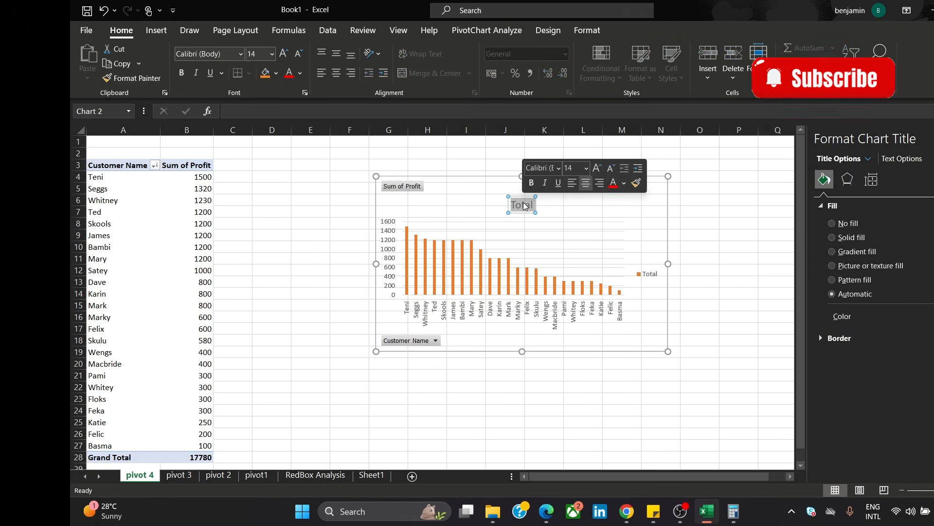
pyautogui.press('BackSpace')
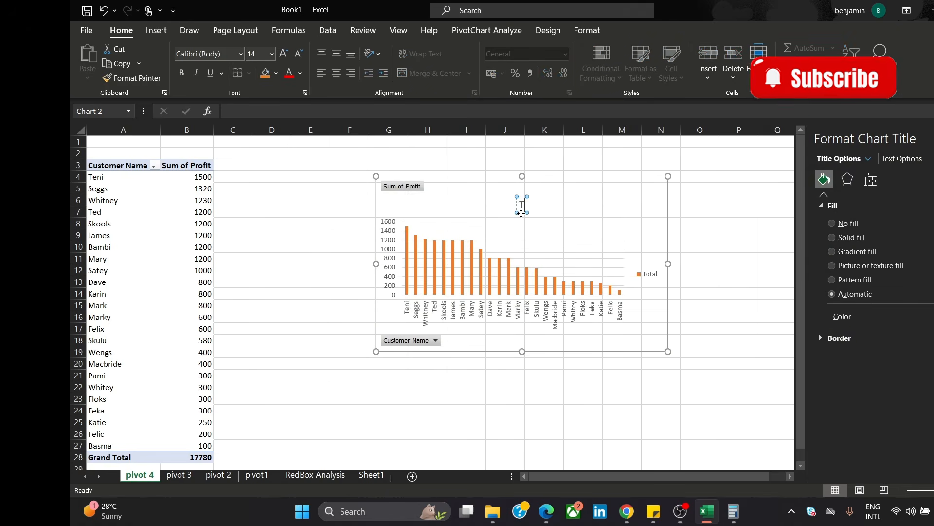
pyautogui.write('Total')
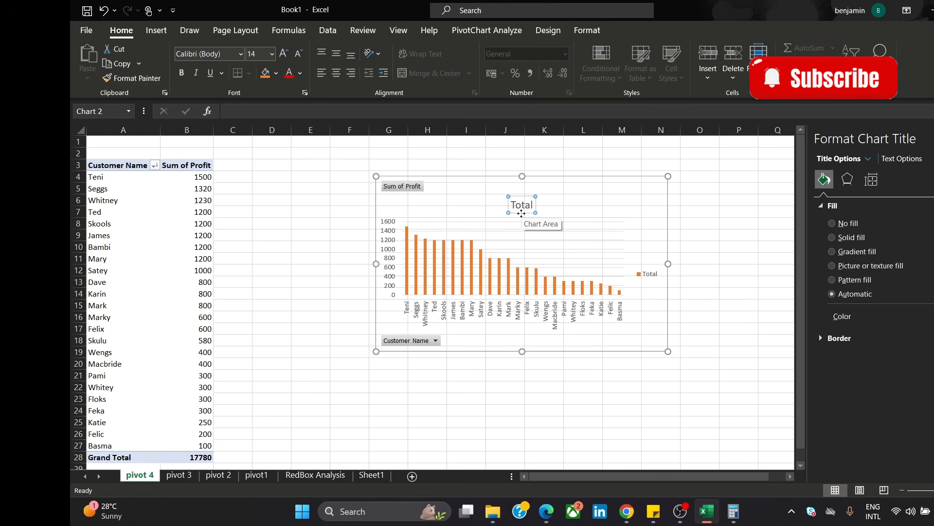
pyautogui.write(' prof')
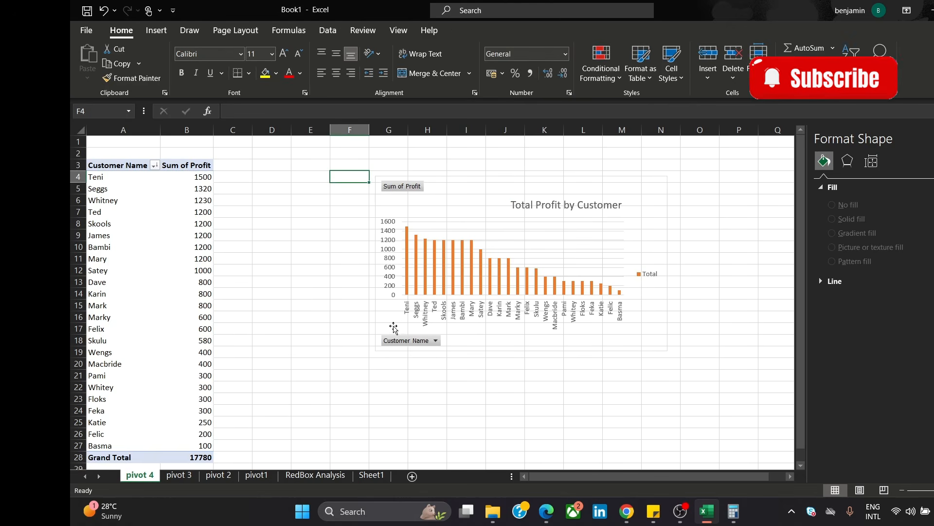
# Turn off the gridlines on Sheet1.
pyautogui.click(373, 475)
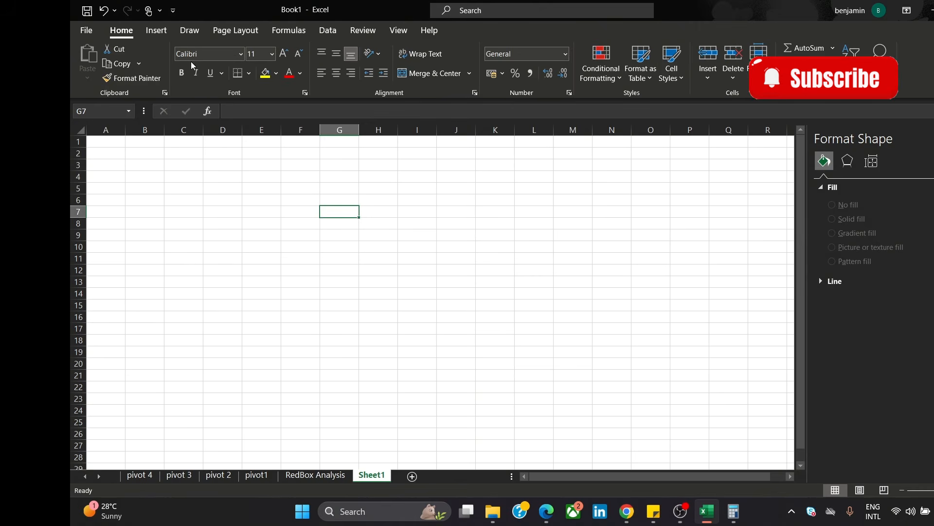
pyautogui.click(402, 31)
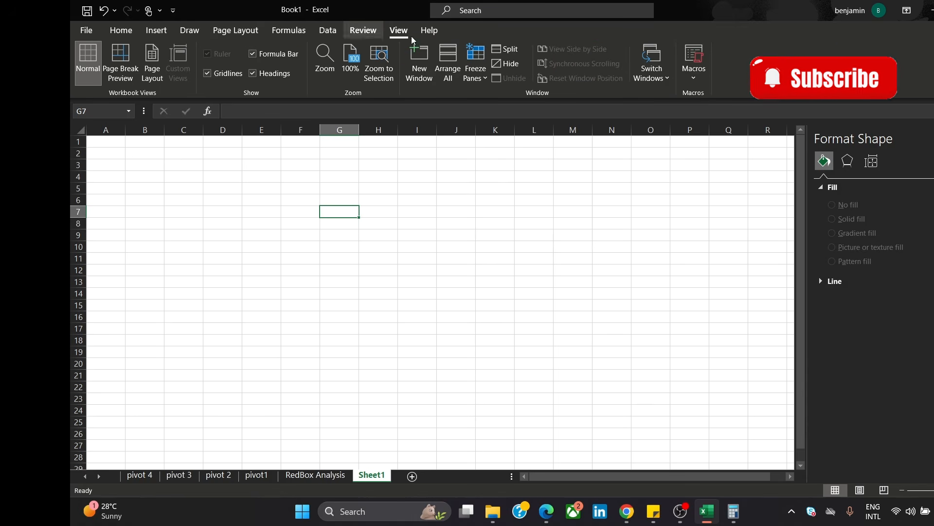
pyautogui.click(218, 73)
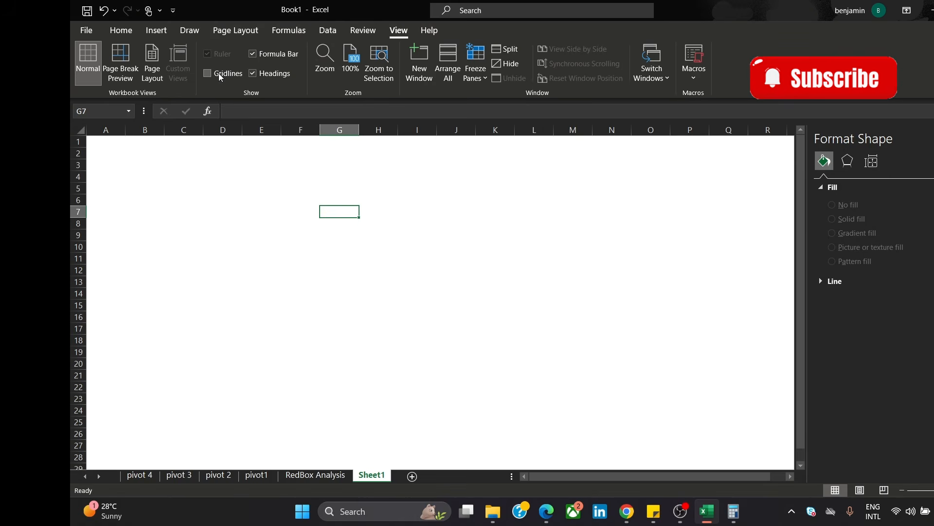
pyautogui.click(522, 210)
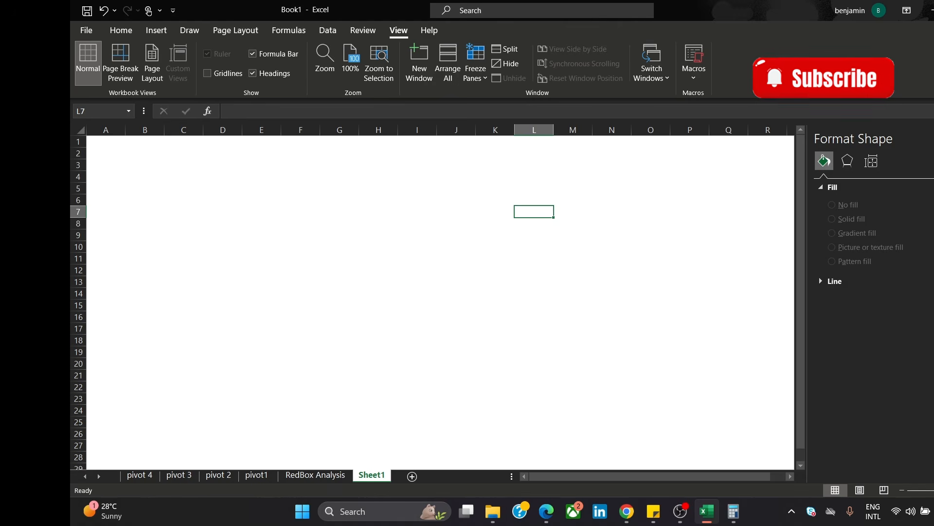
# Copy the Total Sales by Customer chart from pivot1 into Sheet1 and place it at about columns J to Q.
pyautogui.click(259, 475)
pyautogui.click(422, 180)
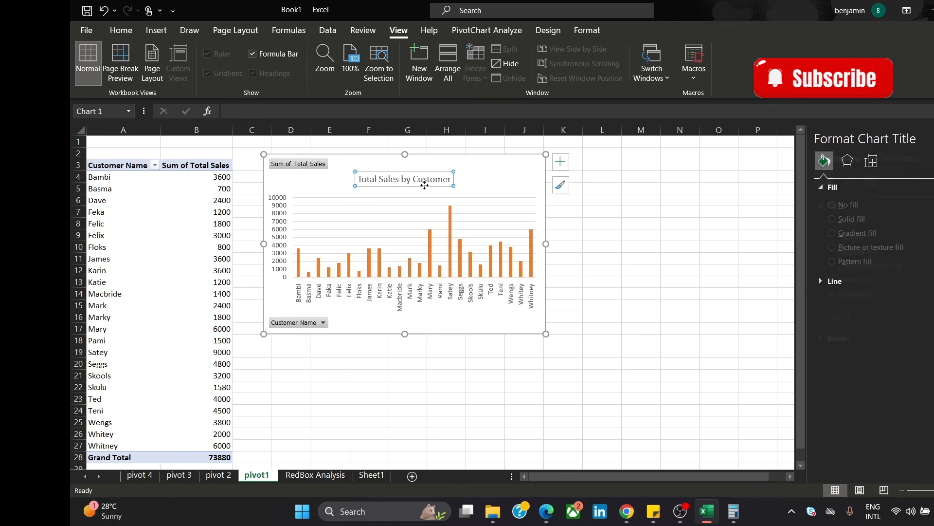
pyautogui.click(509, 164)
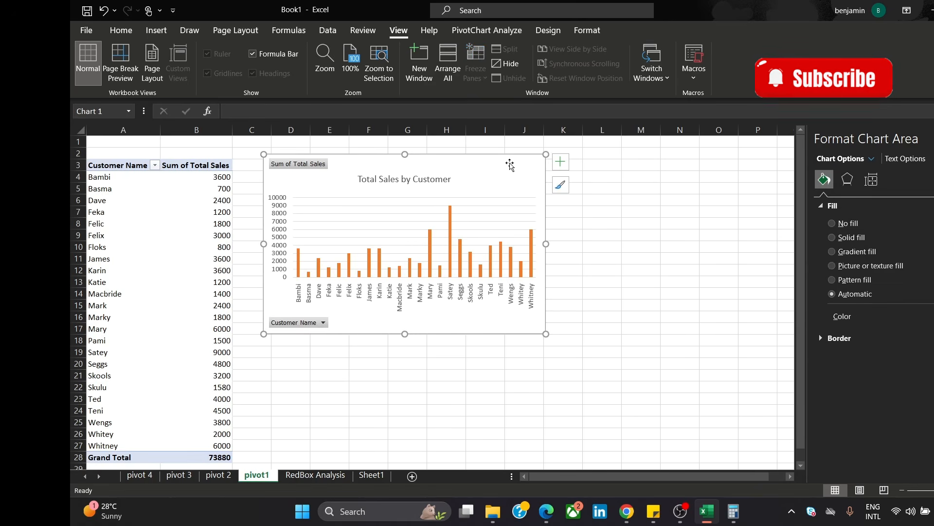
pyautogui.rightClick(508, 164)
pyautogui.click(543, 154)
pyautogui.click(372, 476)
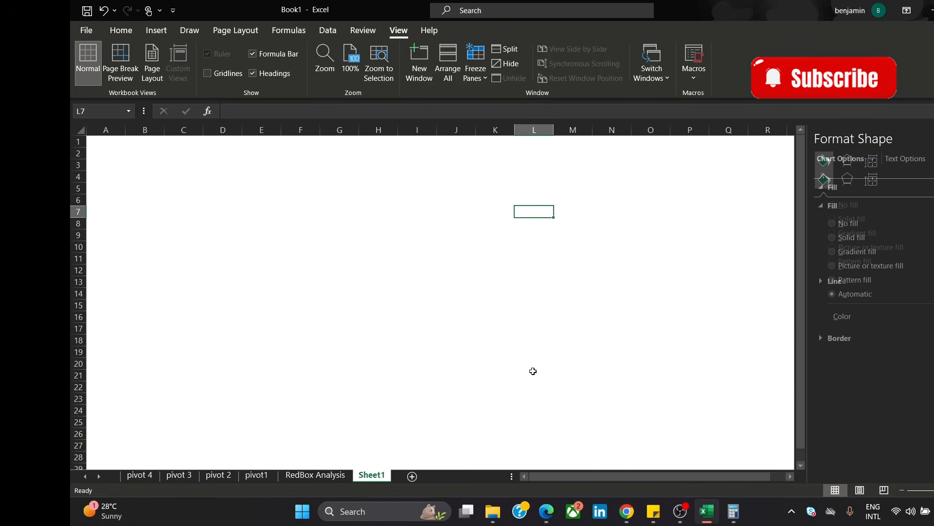
pyautogui.hotkey('ctrl', 'v')
pyautogui.click(524, 282)
pyautogui.moveTo(726, 223); pyautogui.dragTo(659, 188)
# Set the chart area fill of the Total Sales by Customer chart on Sheet1 to No fill.
pyautogui.rightClick(657, 190)
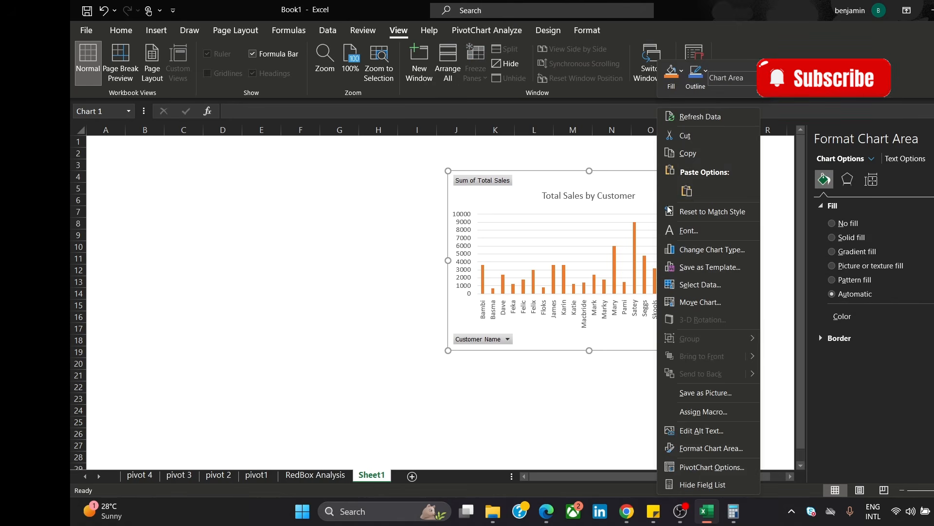
pyautogui.click(719, 451)
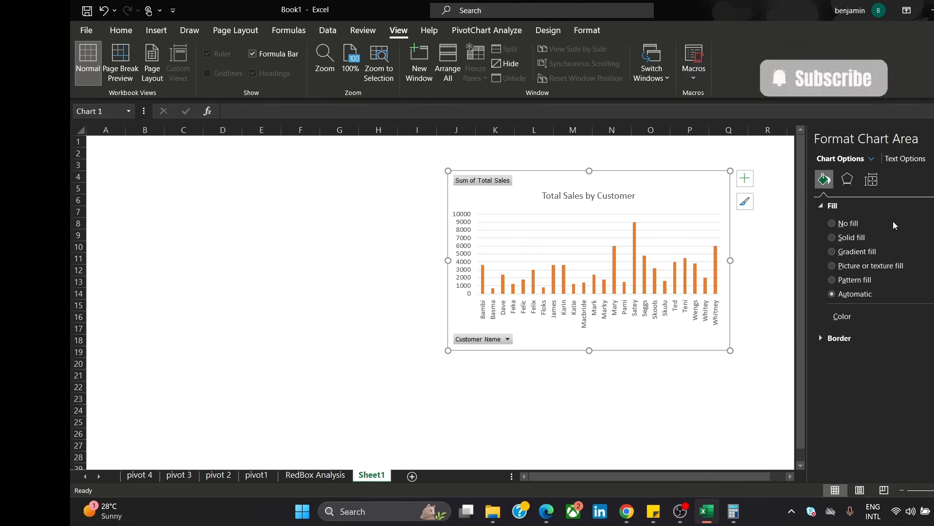
pyautogui.click(846, 225)
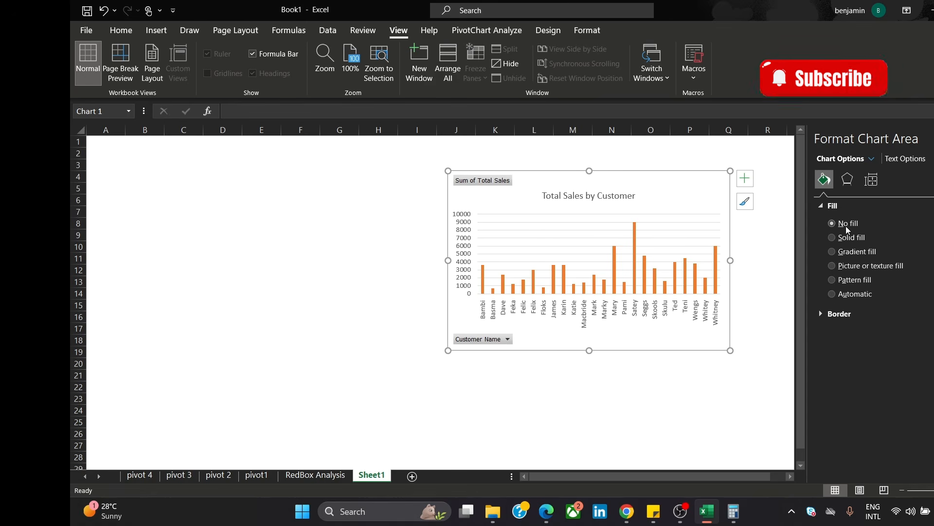
pyautogui.click(757, 271)
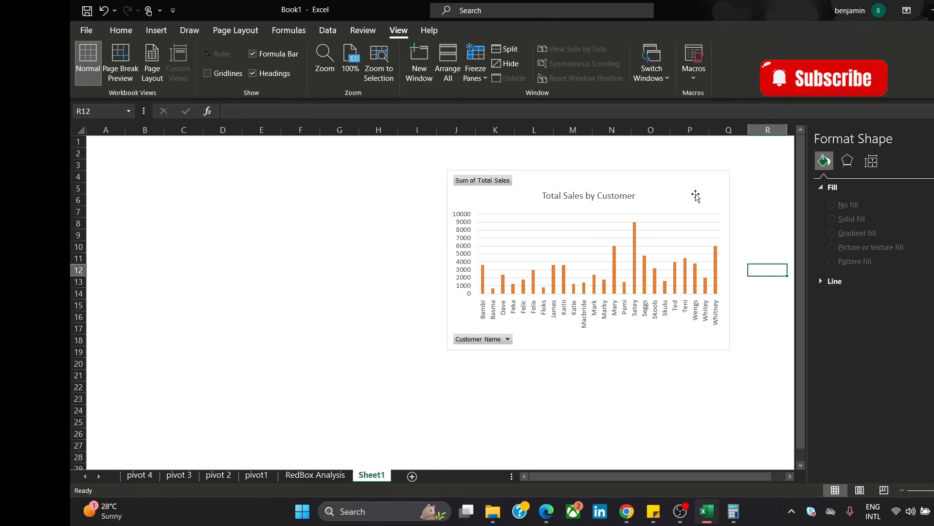
# Move the Total Sales by Customer chart on Sheet1 to about A3:H18 and close its chart area formatting options.
pyautogui.moveTo(696, 196); pyautogui.dragTo(348, 185)
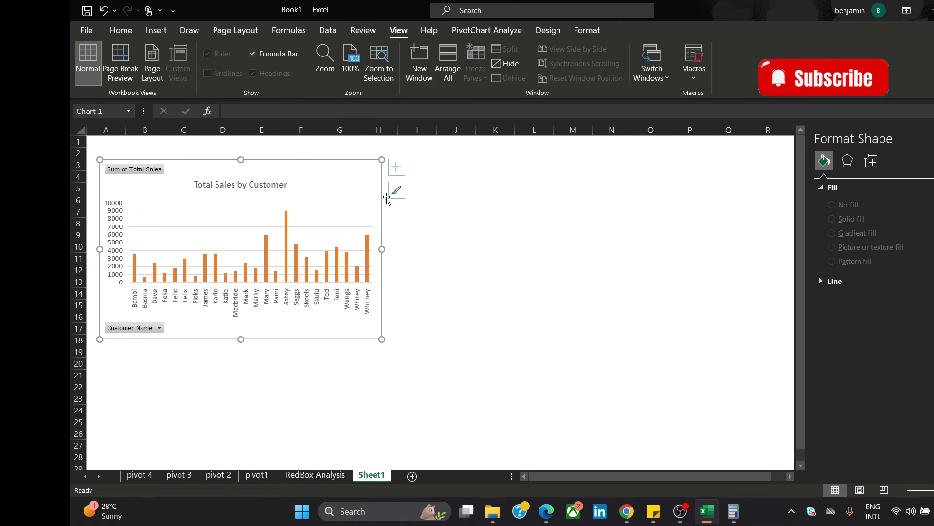
pyautogui.rightClick(359, 190)
pyautogui.click(470, 205)
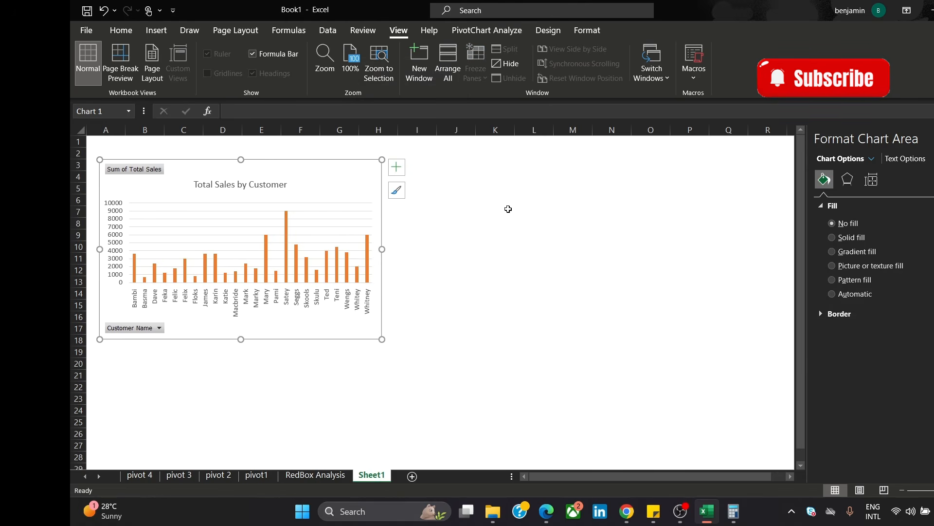
pyautogui.click(933, 139)
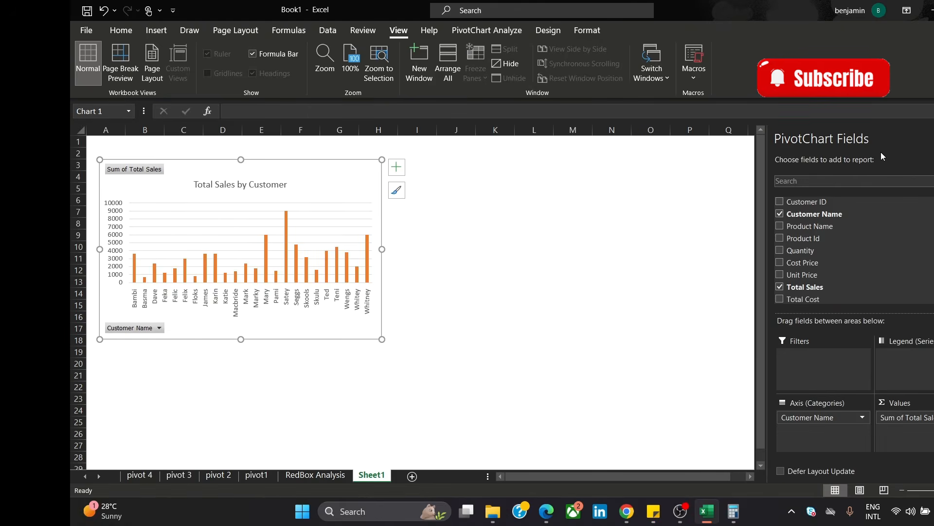
pyautogui.moveTo(351, 183); pyautogui.dragTo(354, 191)
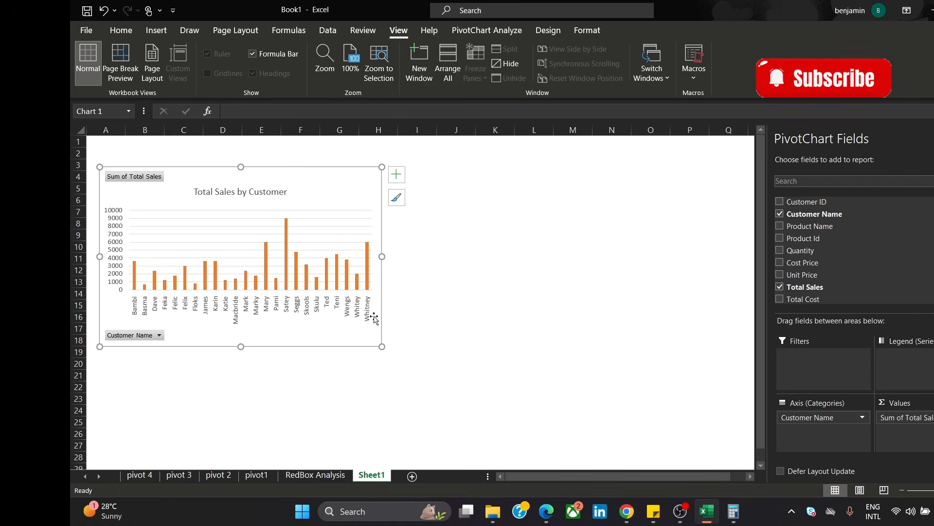